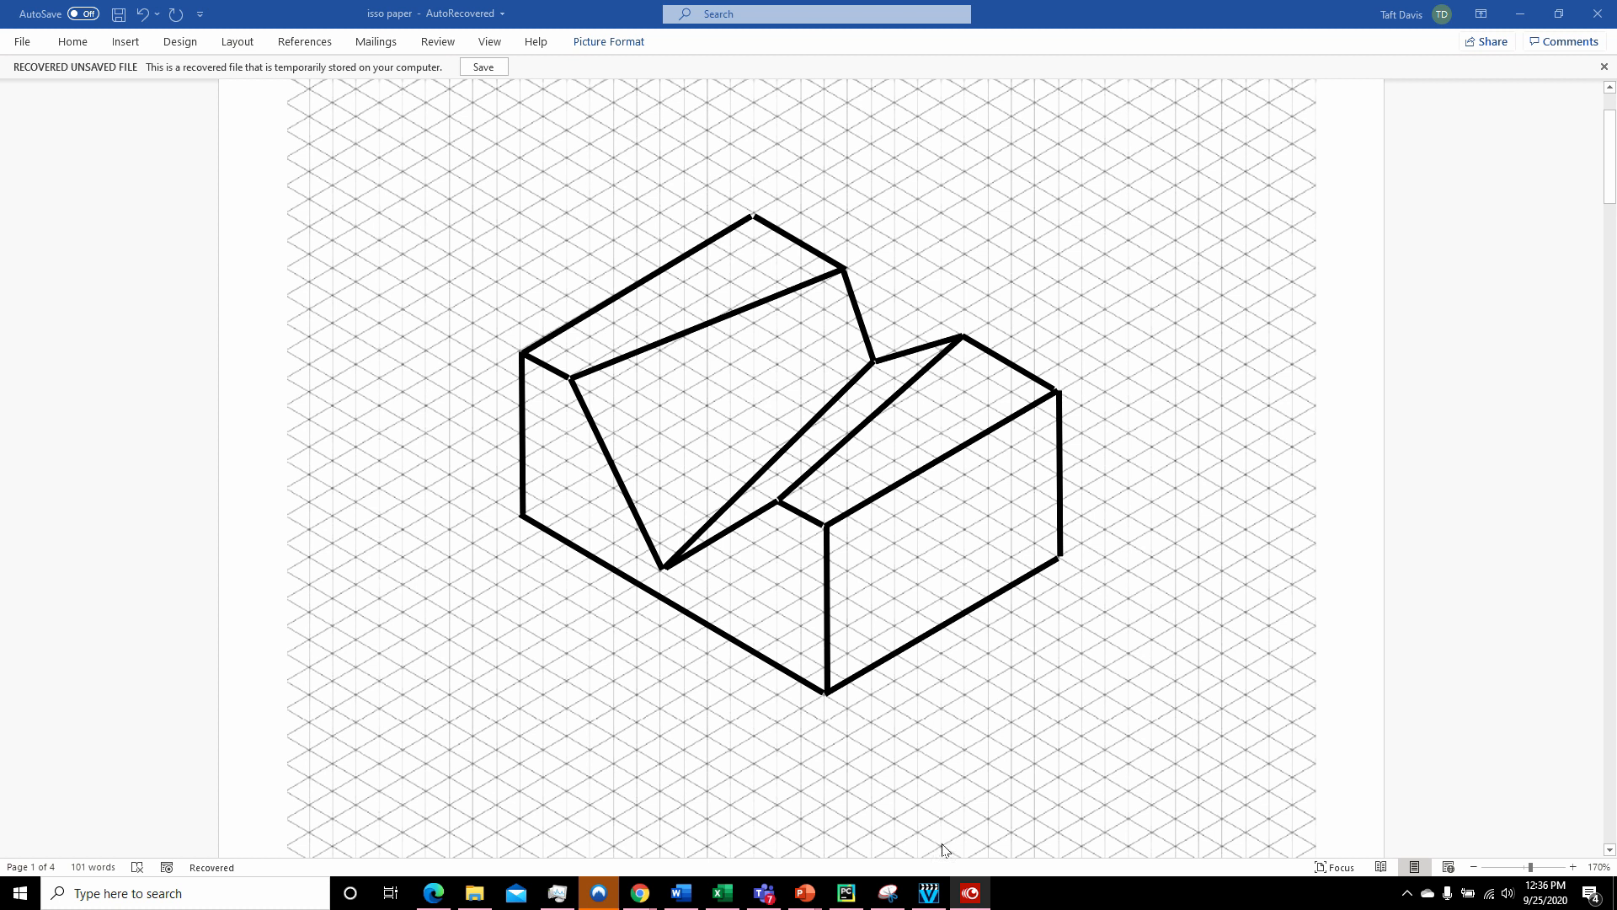
- Switch from the Word reference drawing to Onshape and create a new document named loft
{"action": "left_click", "coordinate": [1522, 14]}
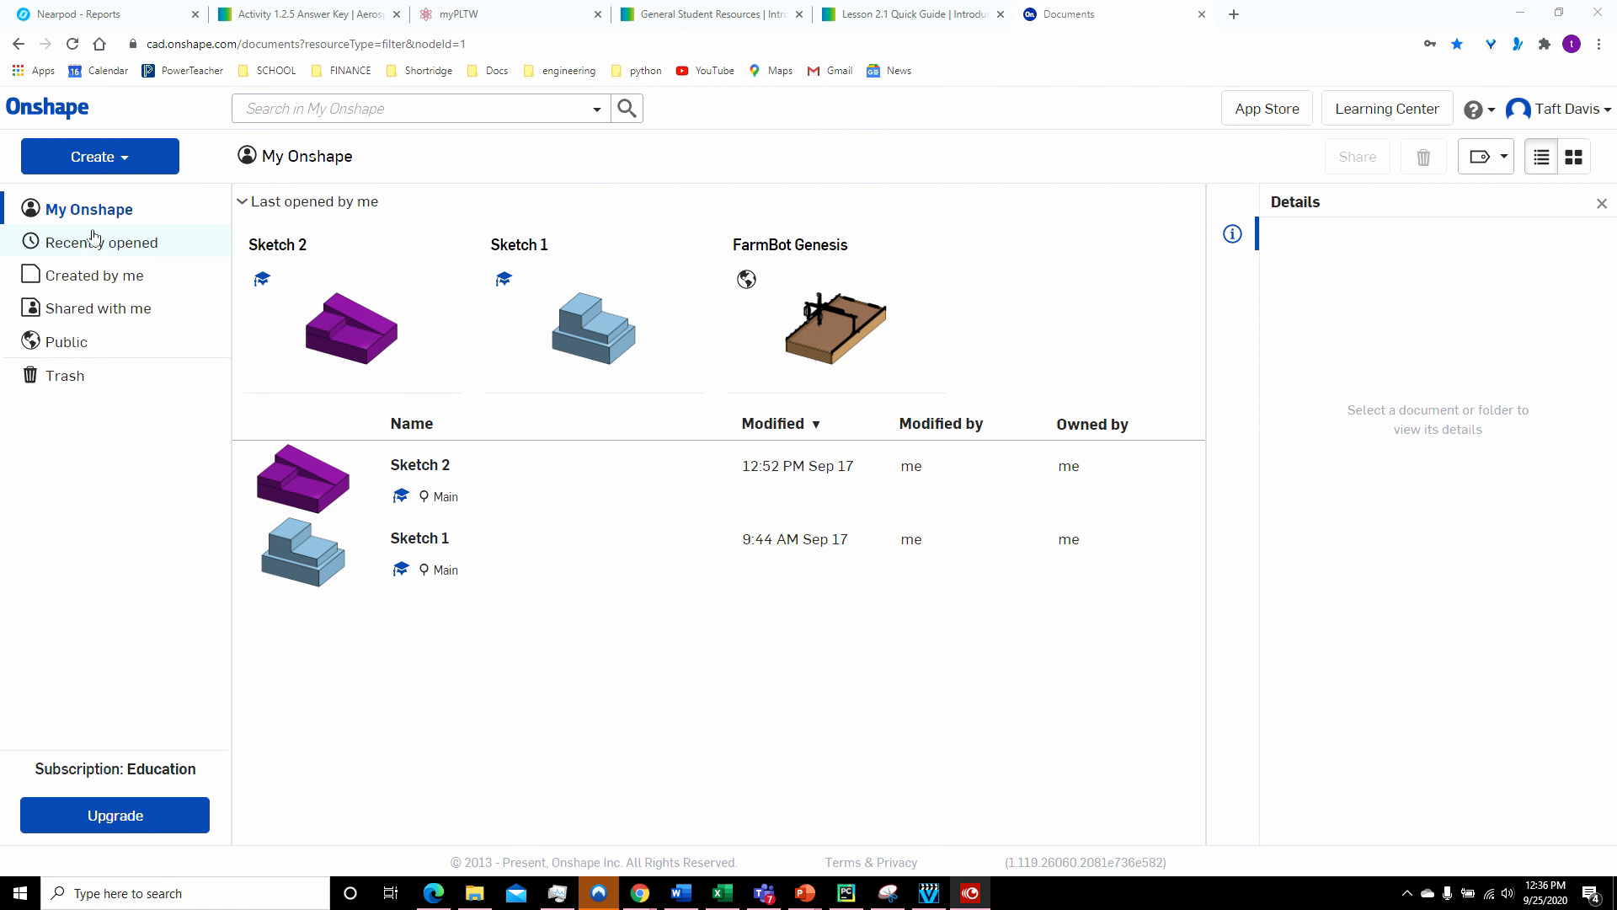
{"action": "left_click", "coordinate": [99, 158]}
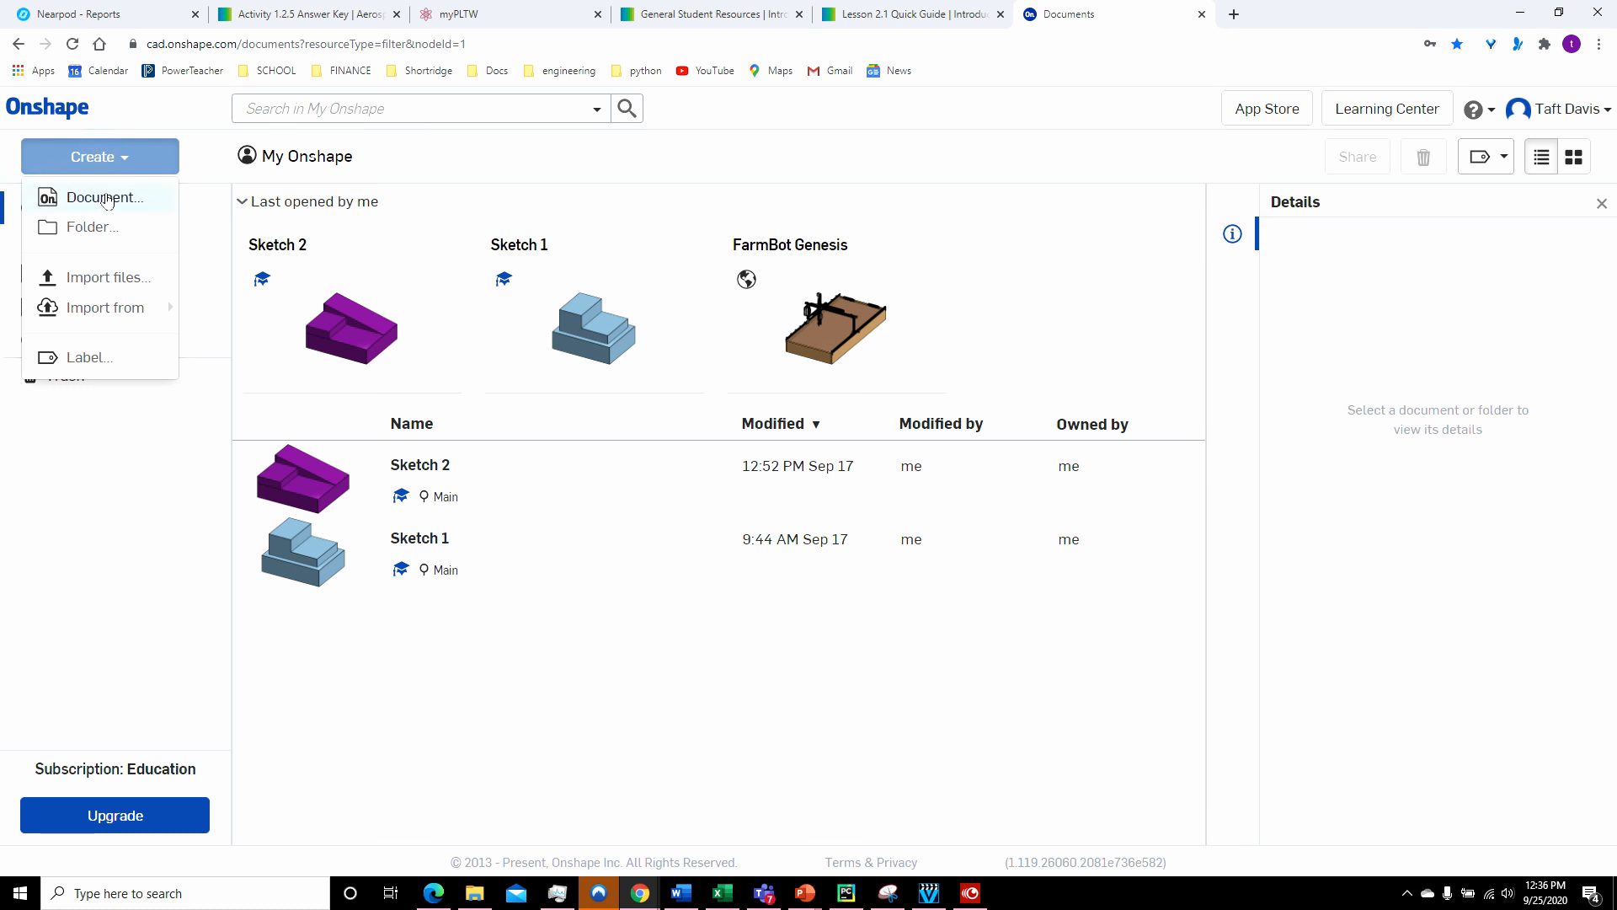
{"action": "left_click", "coordinate": [105, 198]}
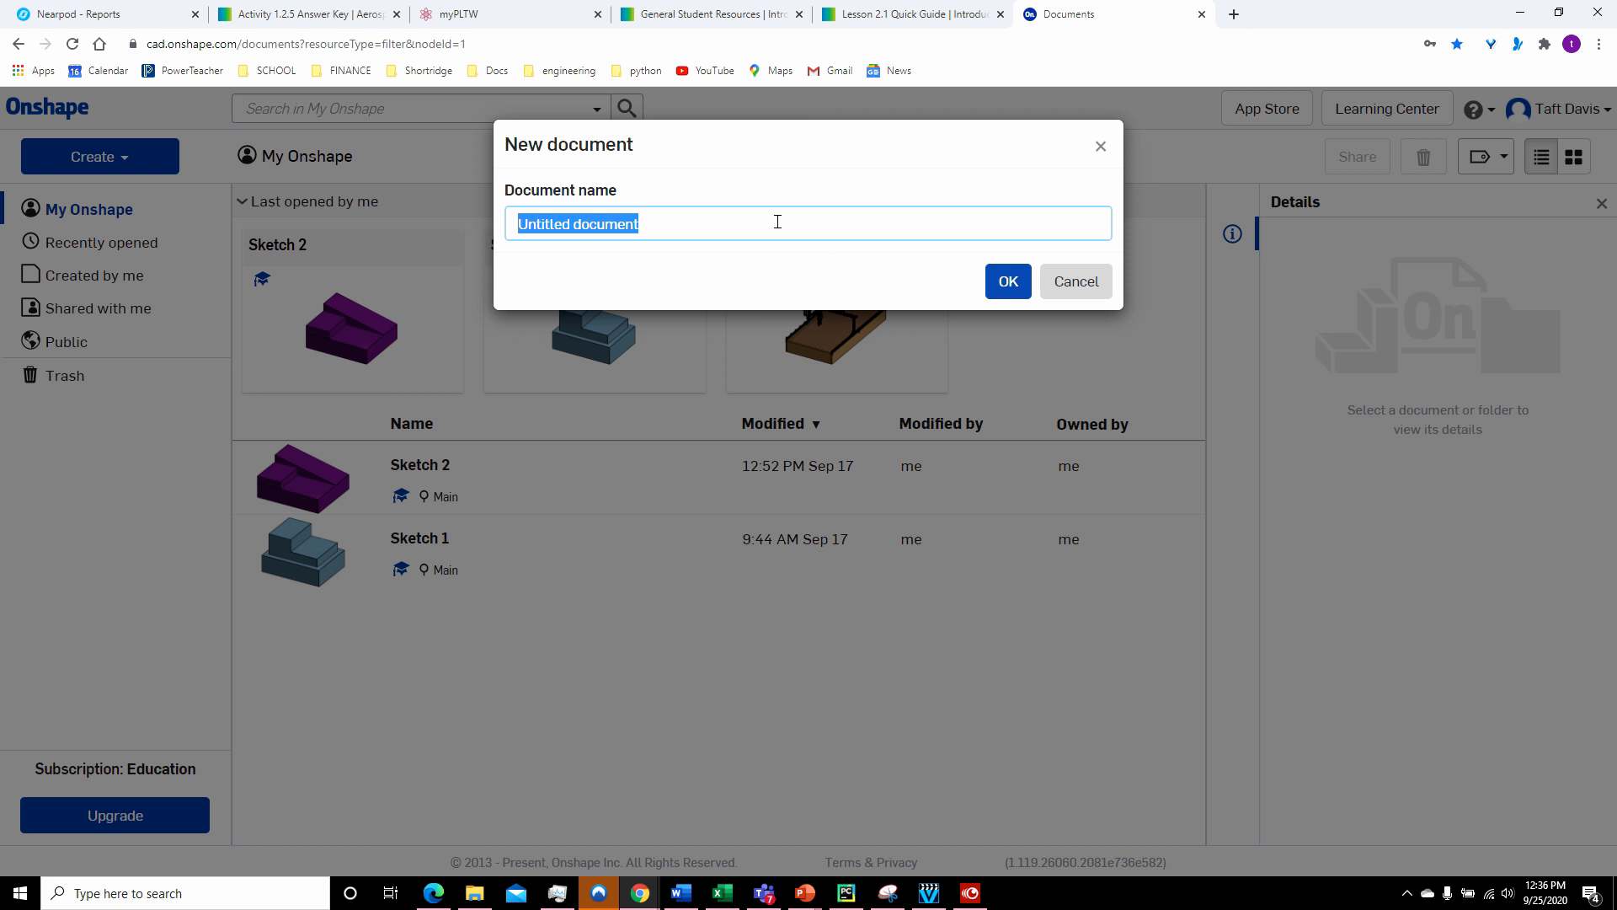
{"action": "type", "text": "Sket"}
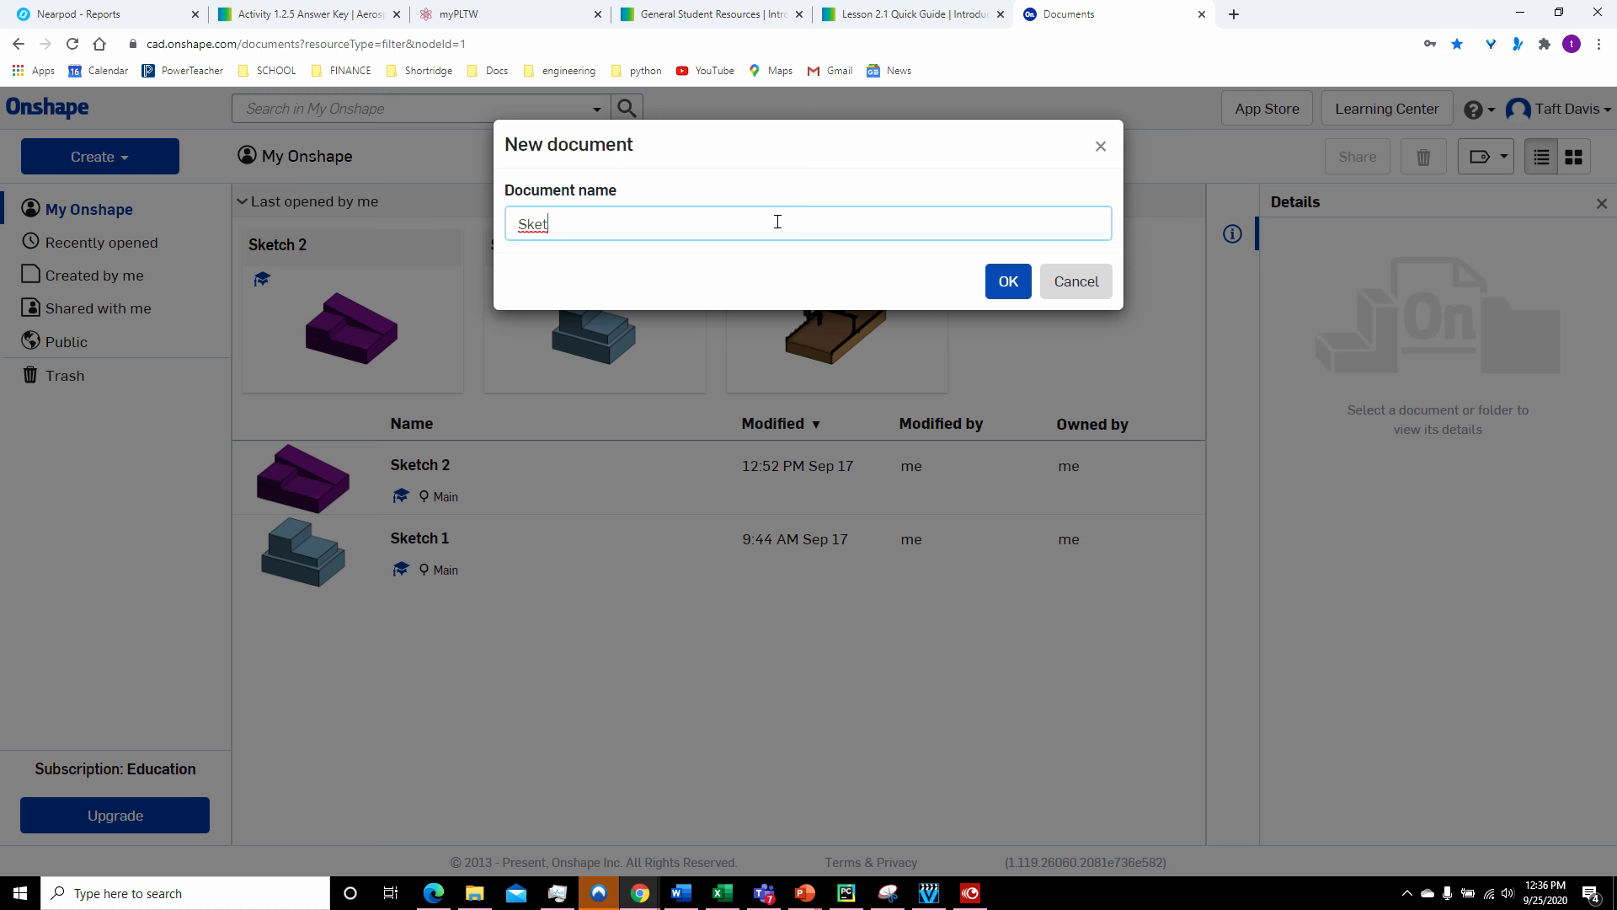
{"action": "key", "text": "BackSpace"}
{"action": "key", "text": "BackSpace"}
{"action": "key", "text": "BackSpace"}
{"action": "key", "text": "BackSpace"}
{"action": "type", "text": "lo"}
{"action": "left_click", "coordinate": [1010, 287]}
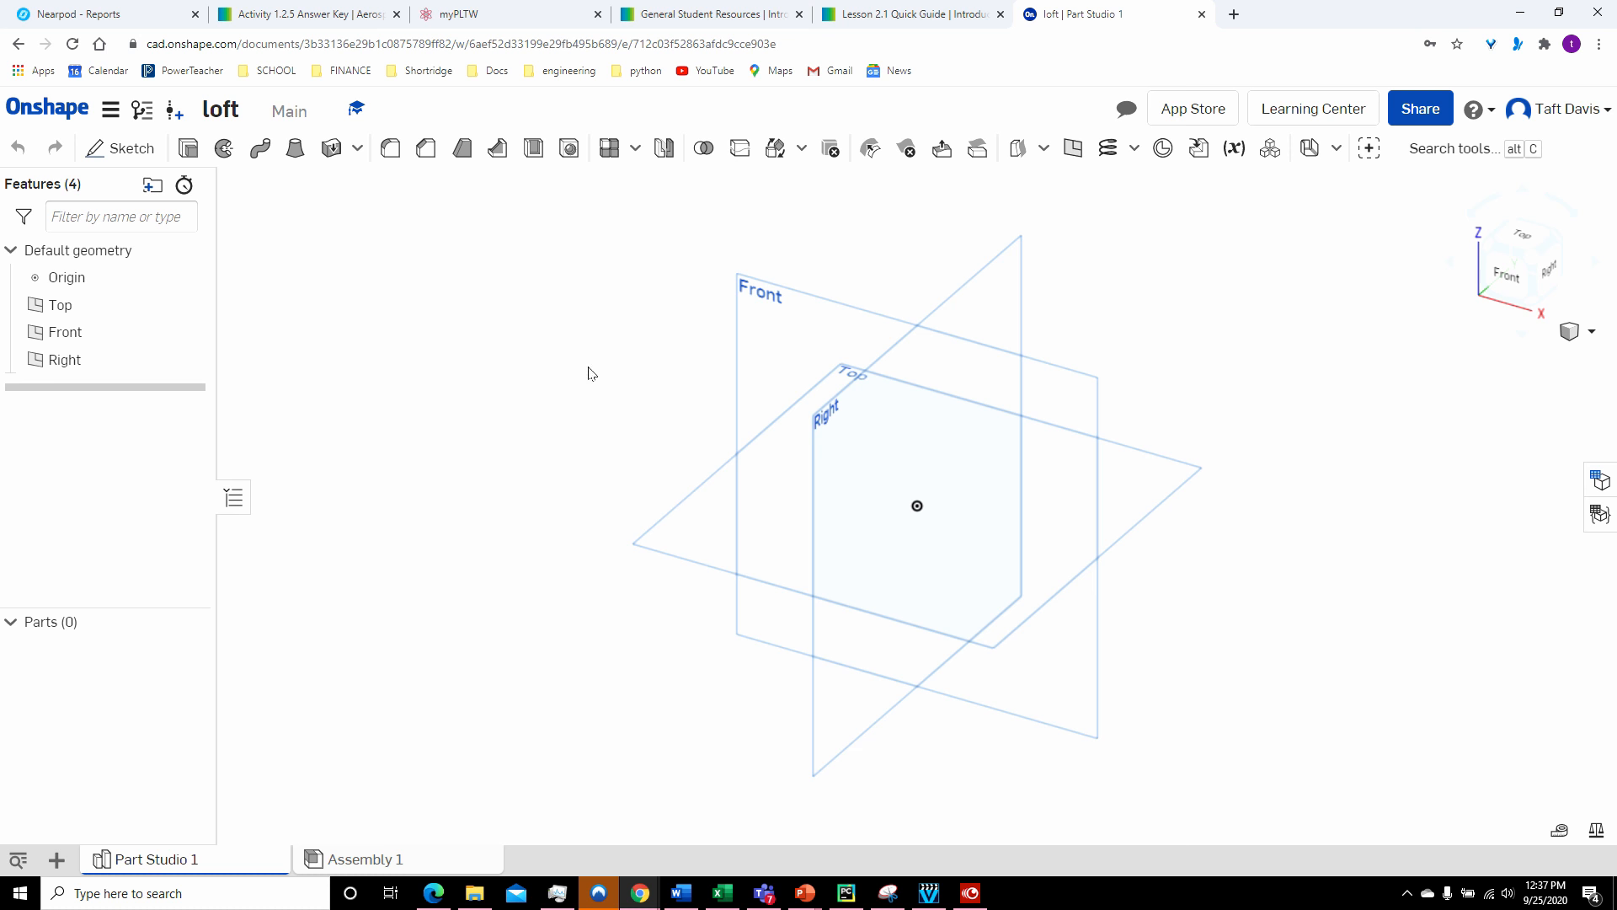
- Start a sketch on the Top plane and hide the Top, Front and Right default planes
{"action": "left_click", "coordinate": [700, 509]}
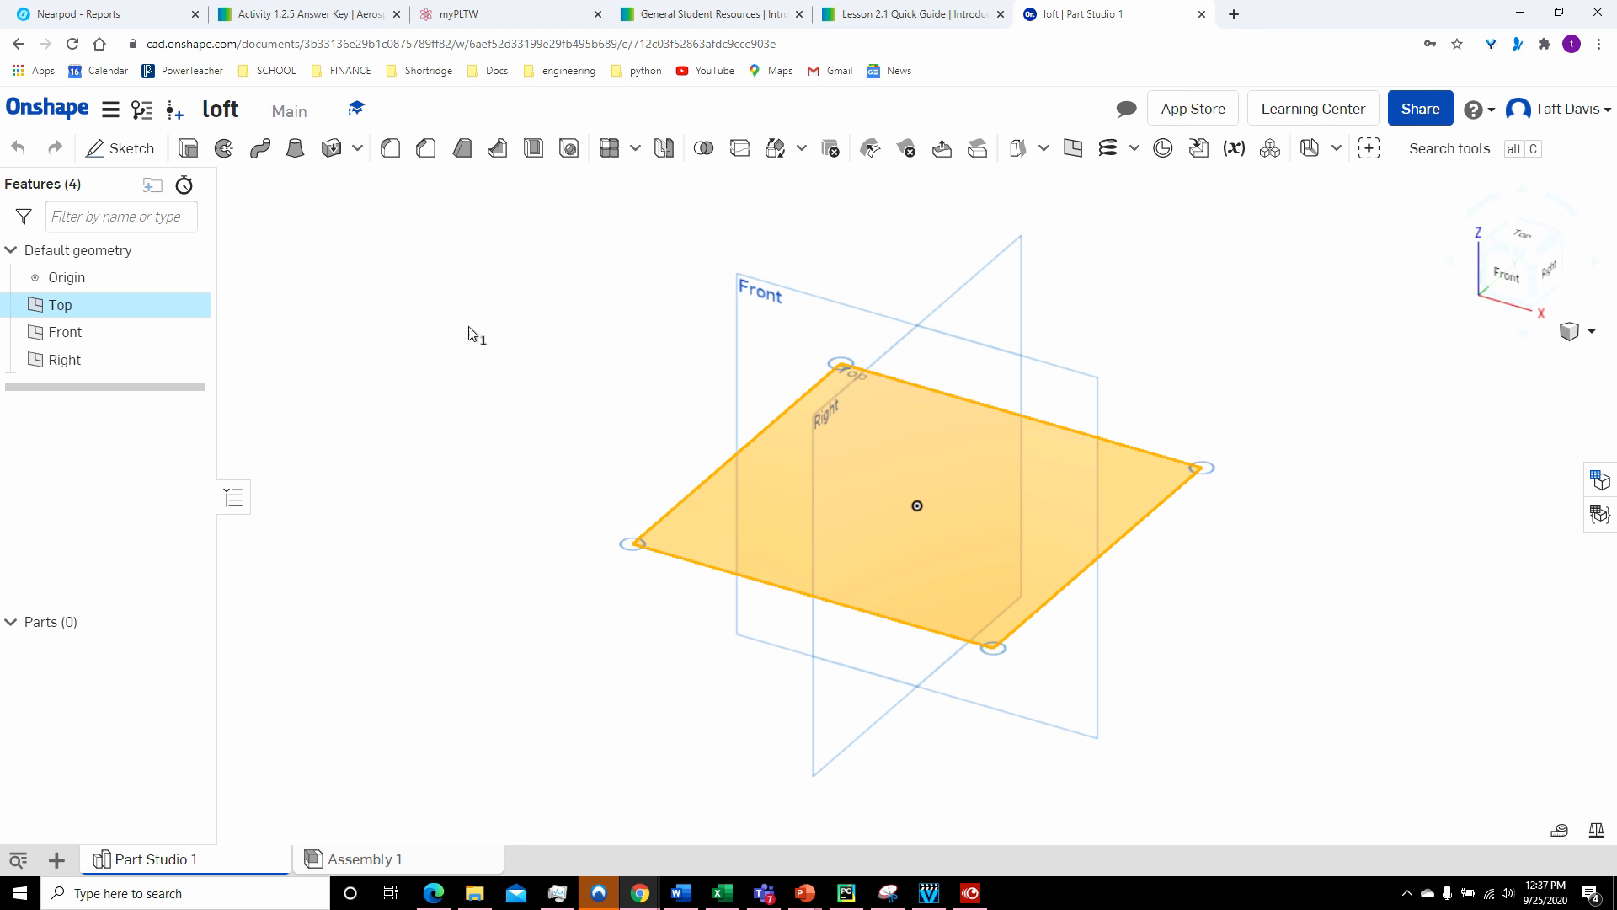
{"action": "left_click", "coordinate": [135, 150]}
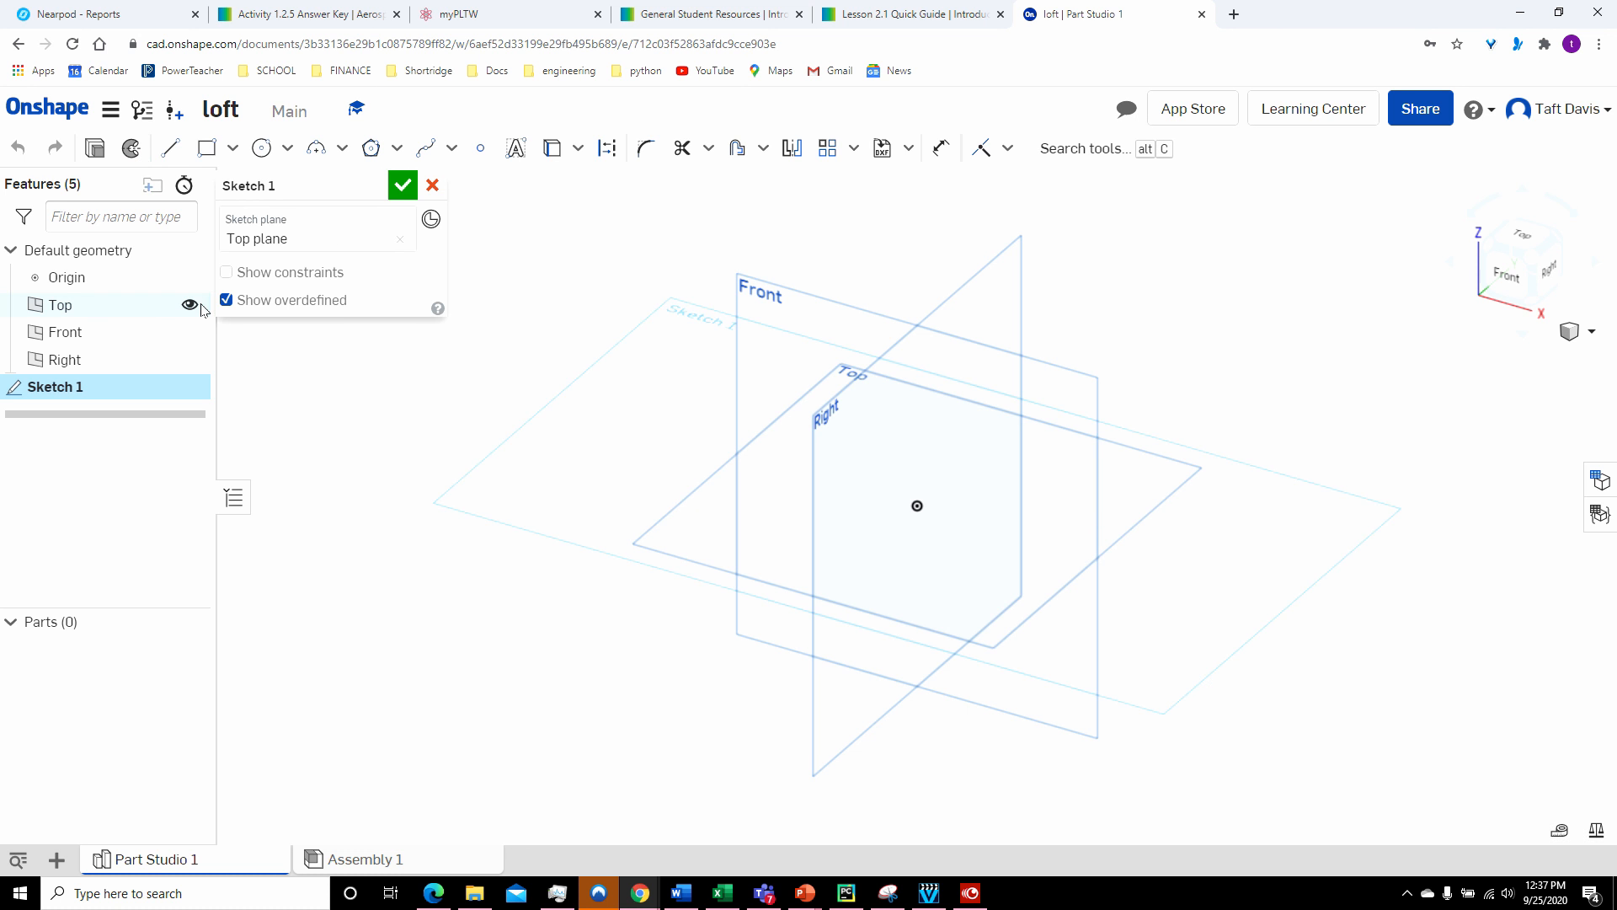
{"action": "left_click", "coordinate": [192, 306]}
{"action": "left_click", "coordinate": [192, 333]}
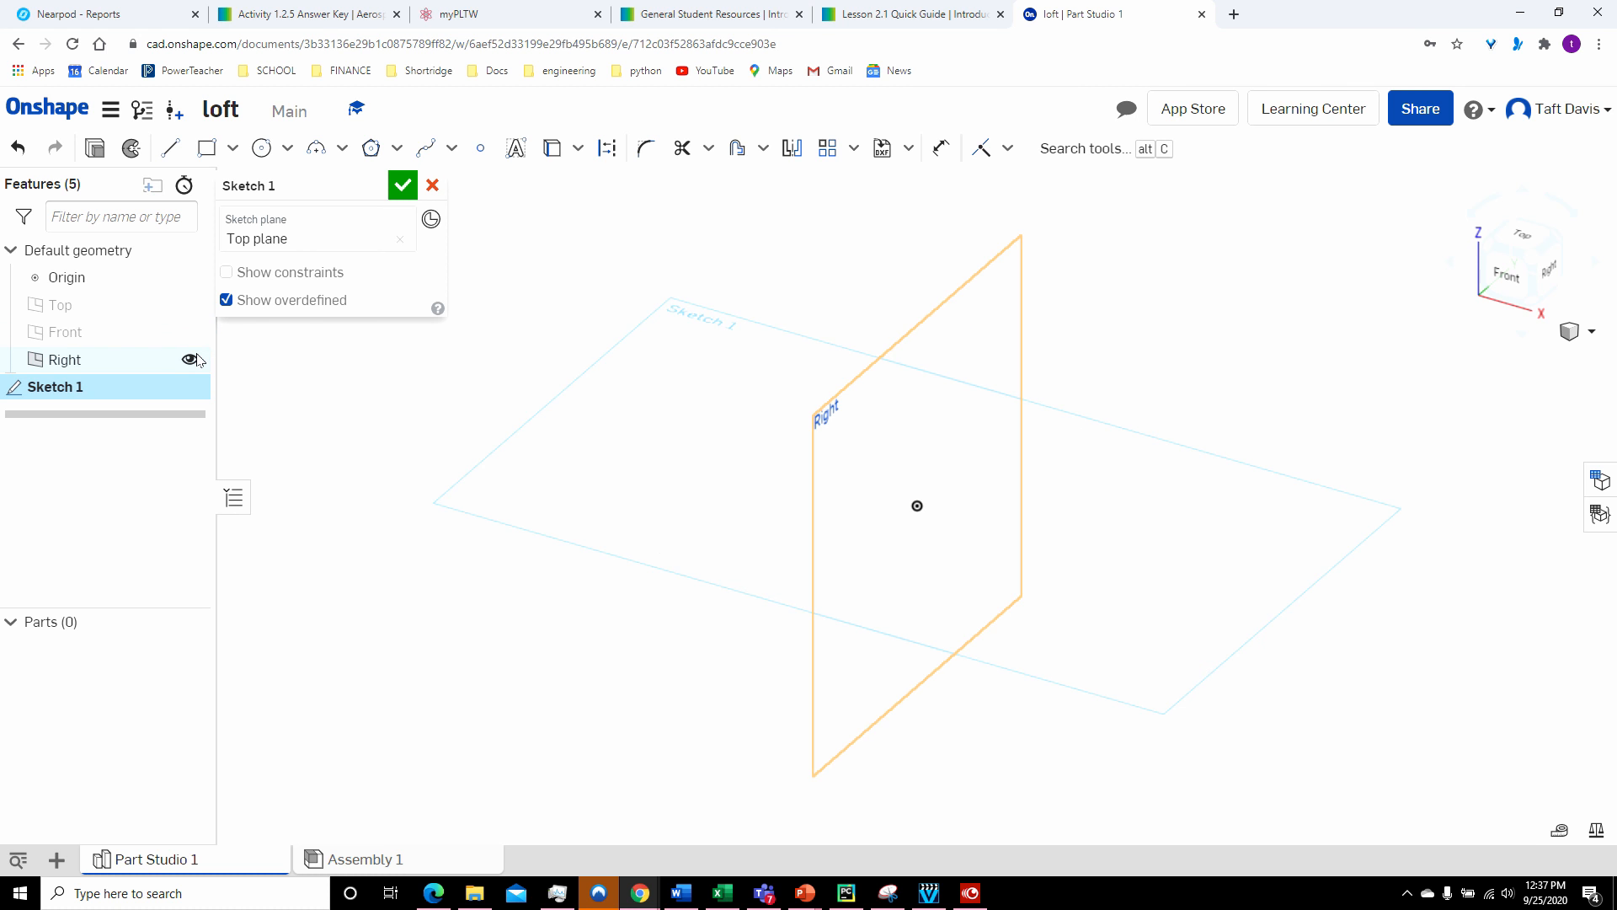
{"action": "left_click", "coordinate": [194, 360]}
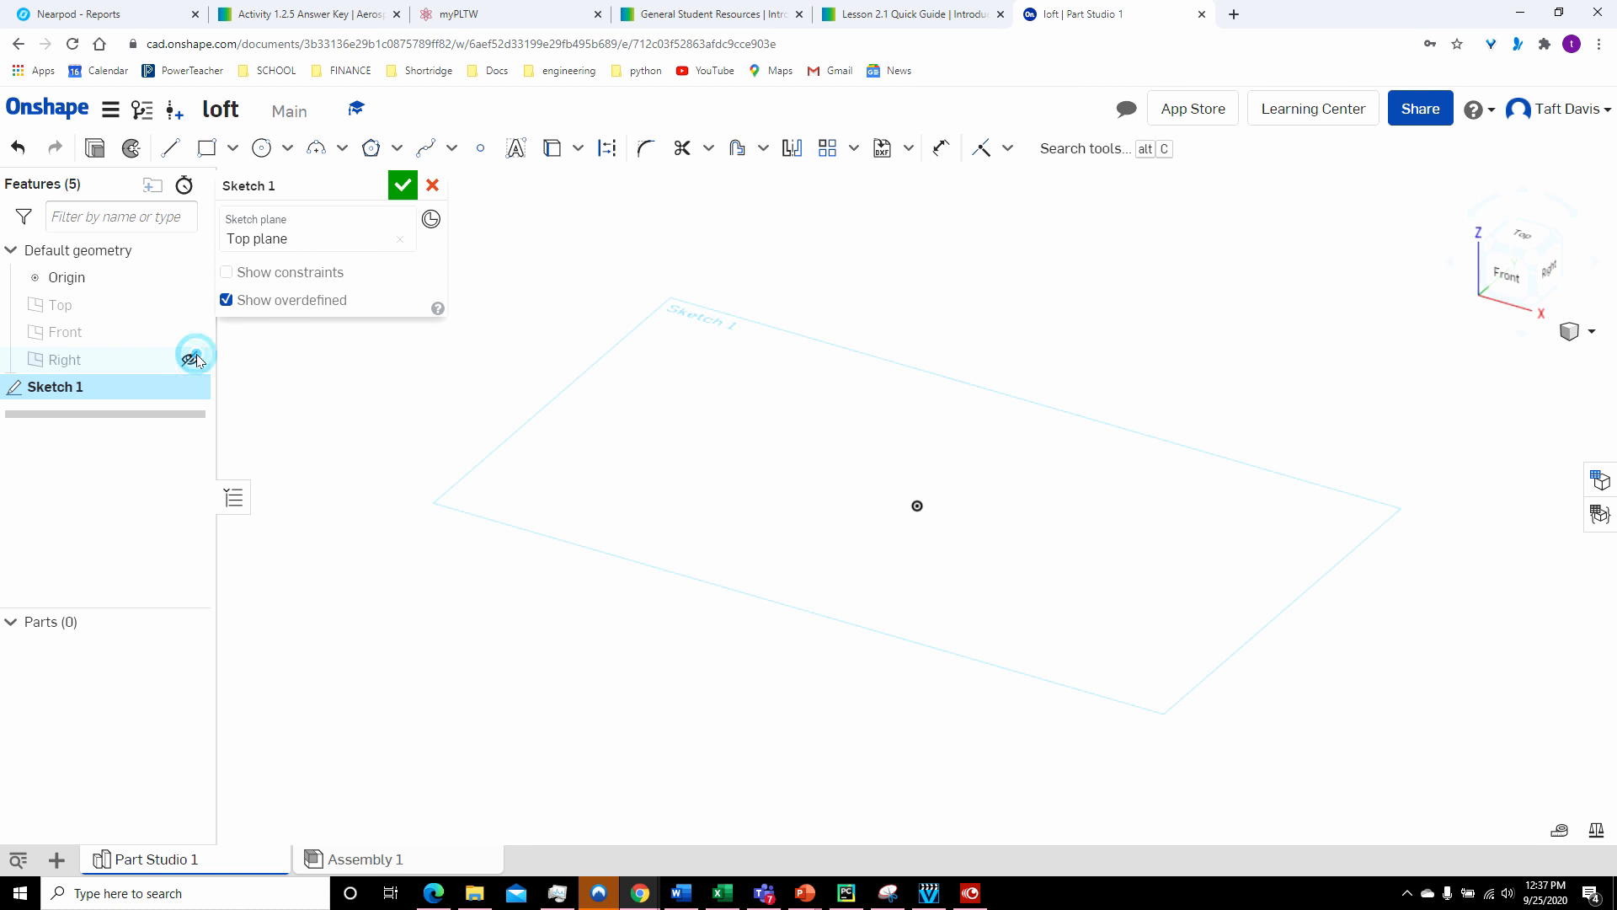
- Check the isometric drawing in Word, then sketch a center point rectangle about 6.3 by 4.4 in centred on the origin in Onshape
{"action": "left_click", "coordinate": [687, 893]}
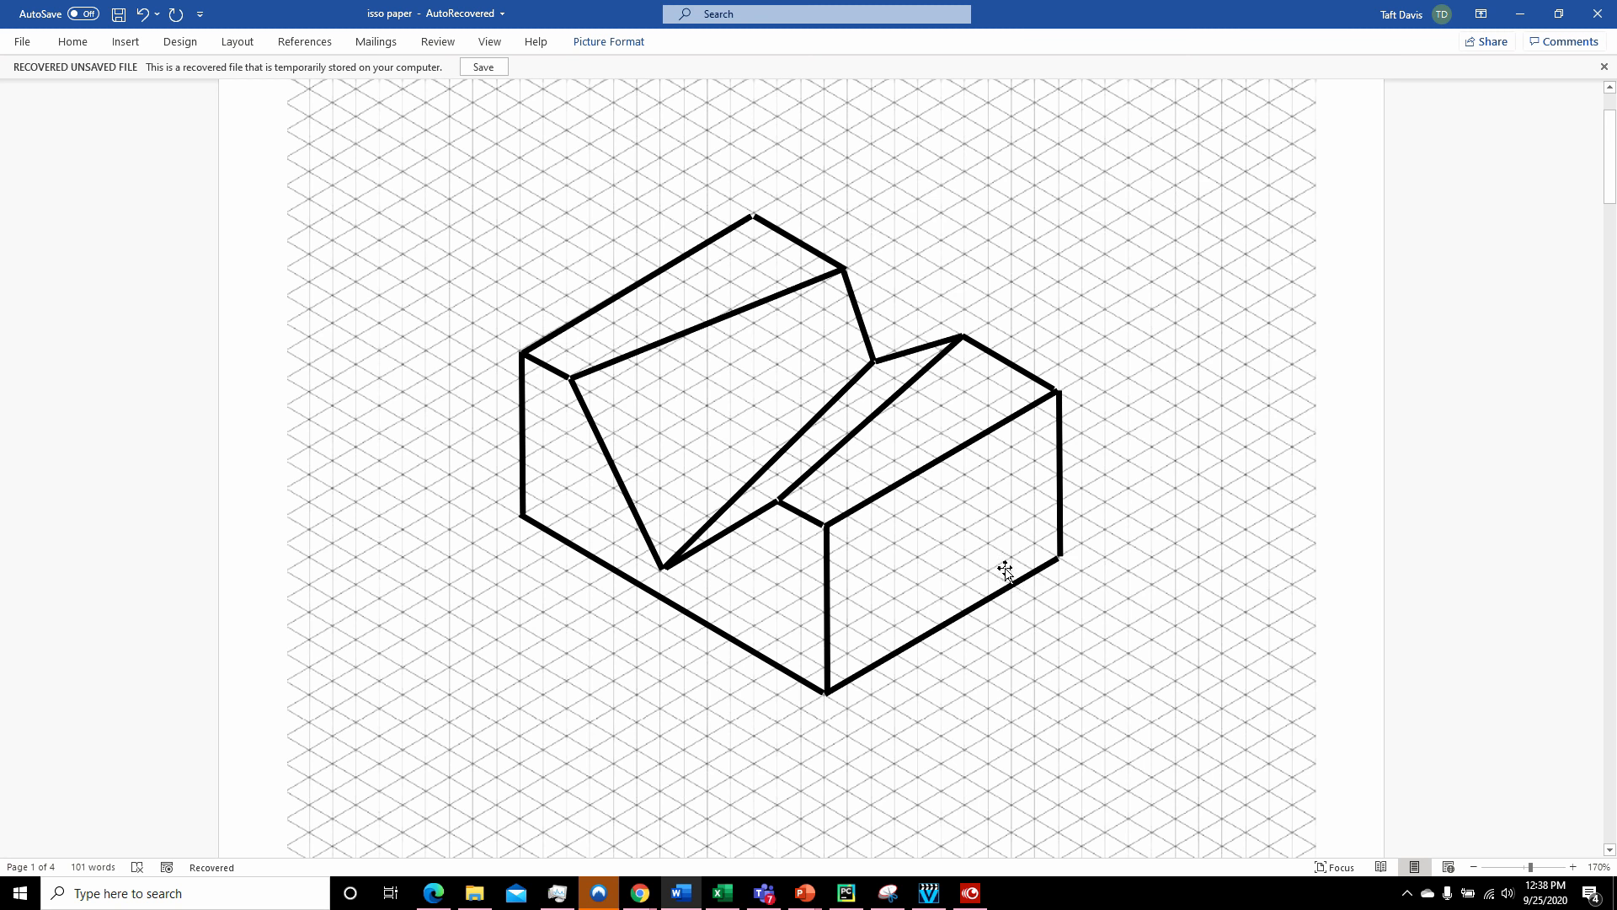
{"action": "left_click", "coordinate": [683, 891]}
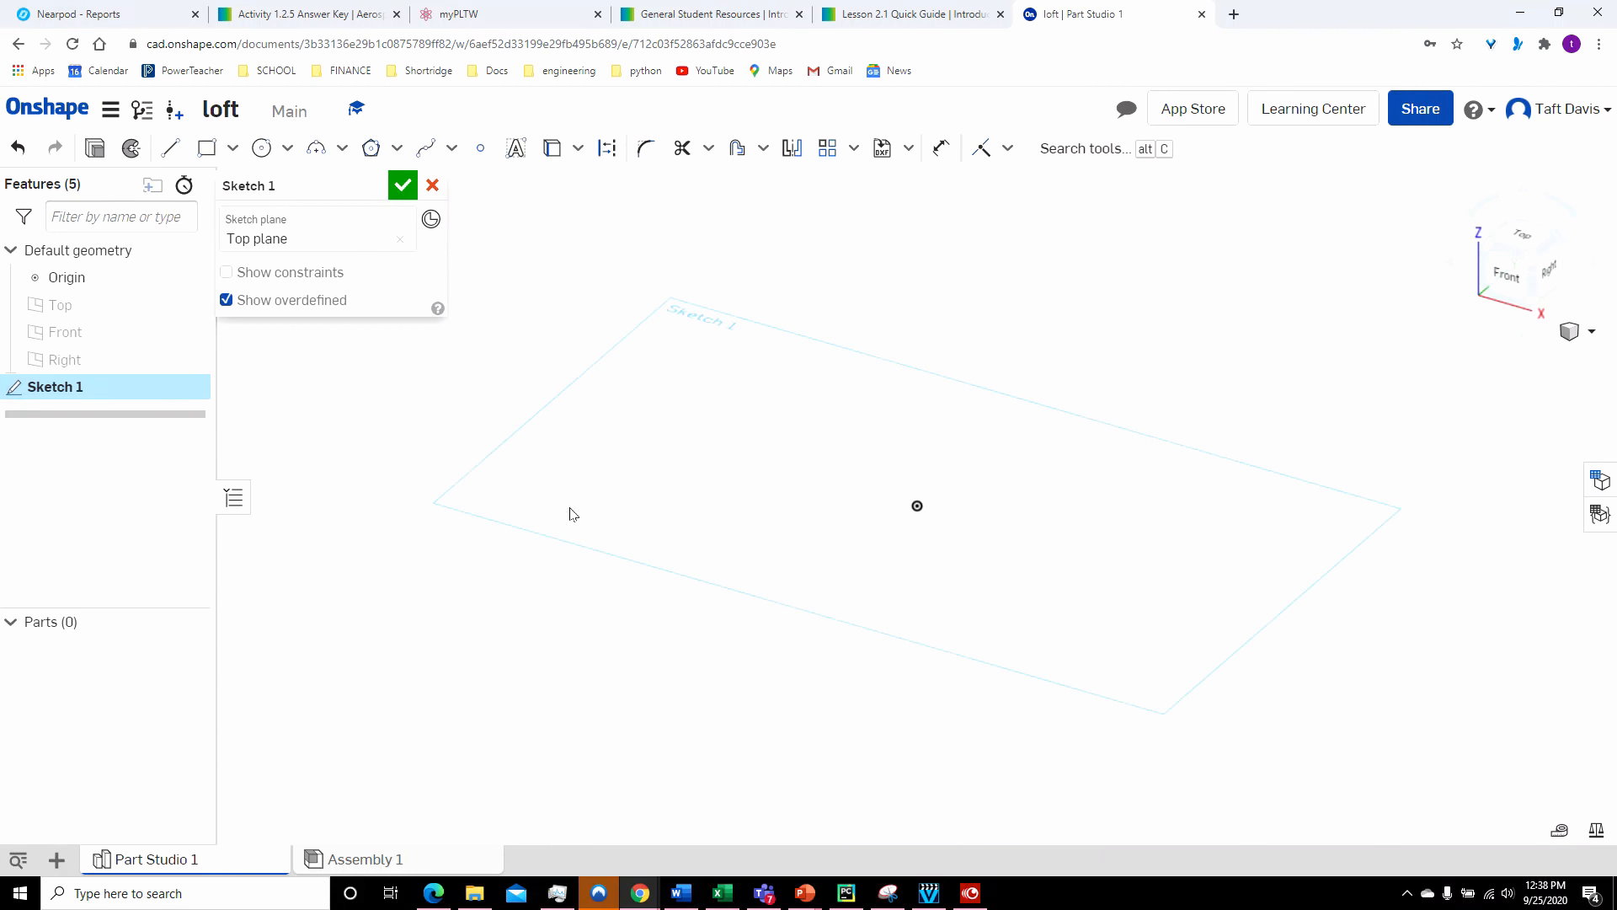
{"action": "left_click", "coordinate": [234, 152]}
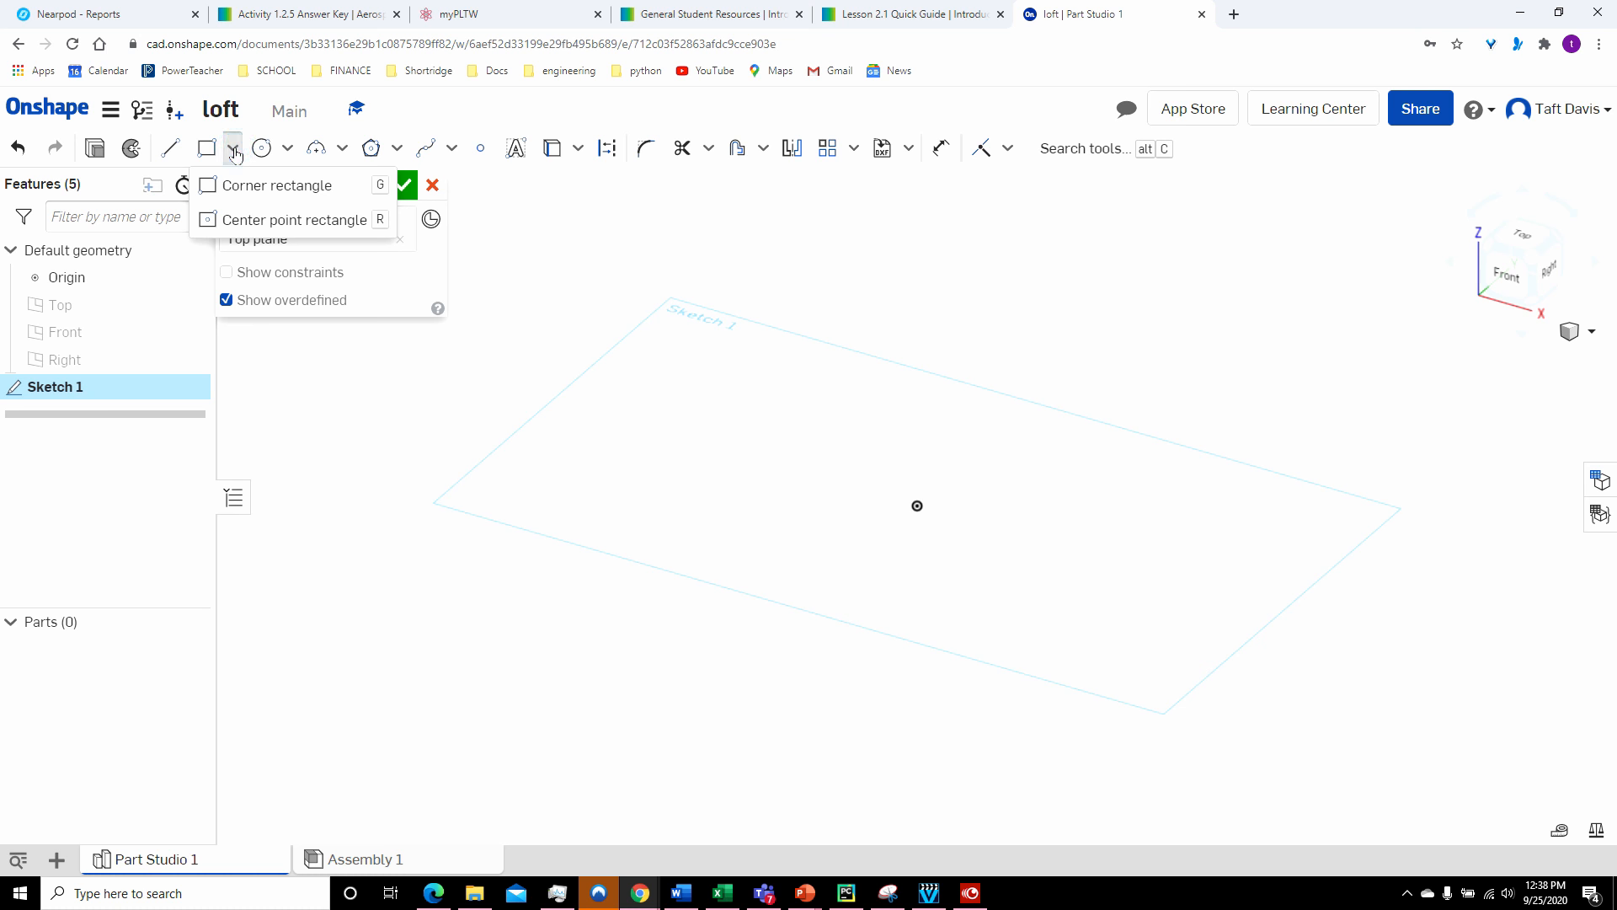
{"action": "left_click", "coordinate": [283, 221]}
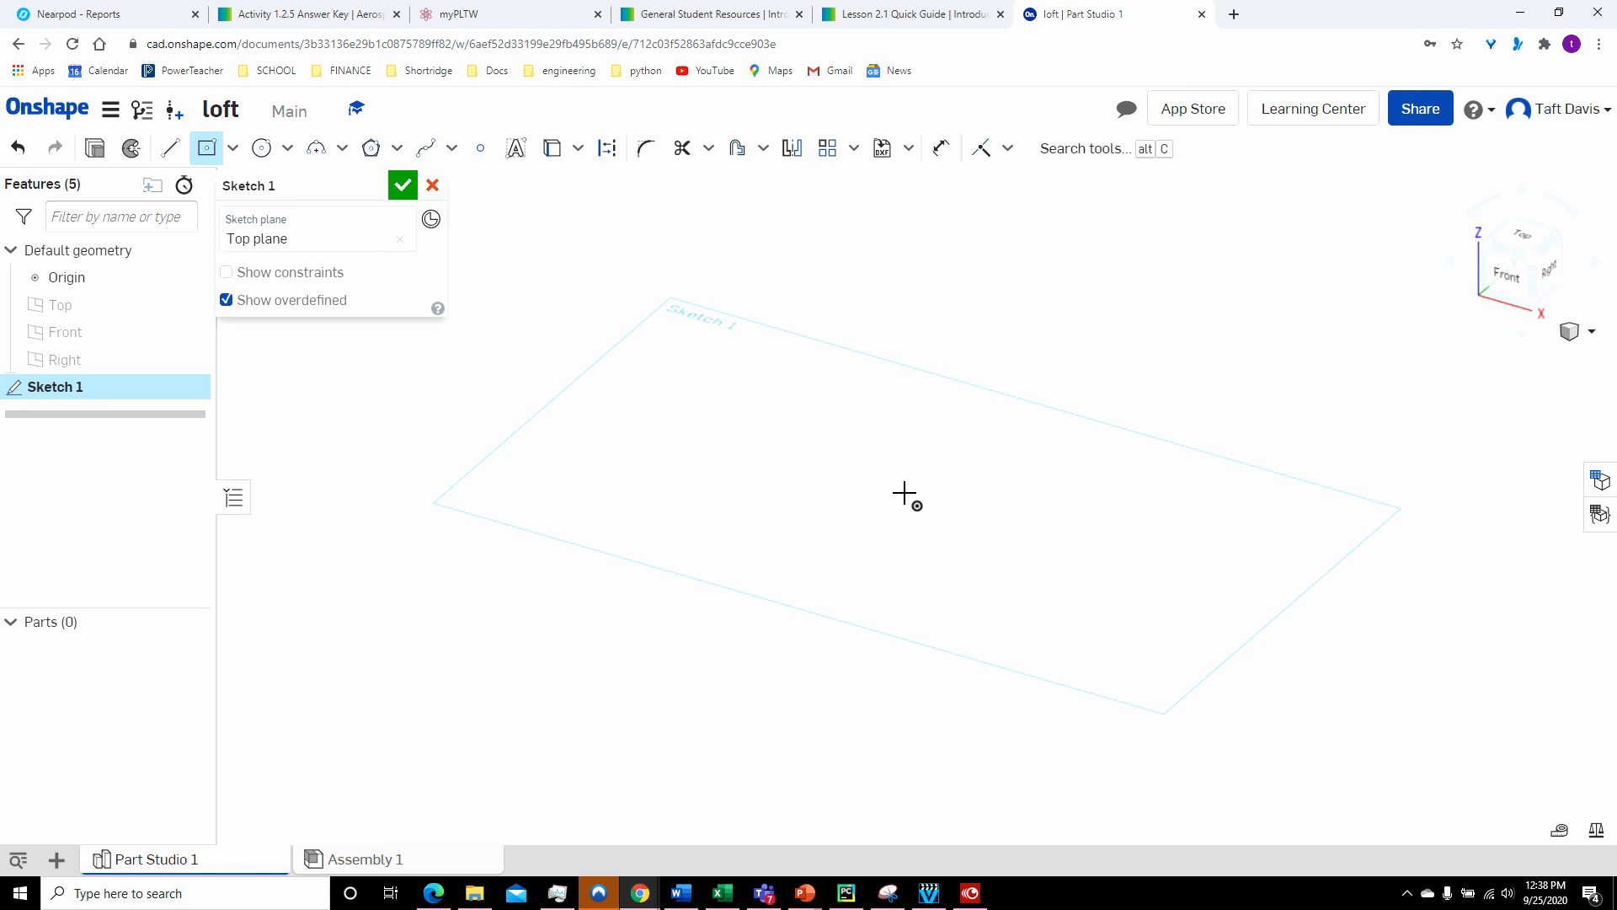
{"action": "left_click", "coordinate": [924, 512]}
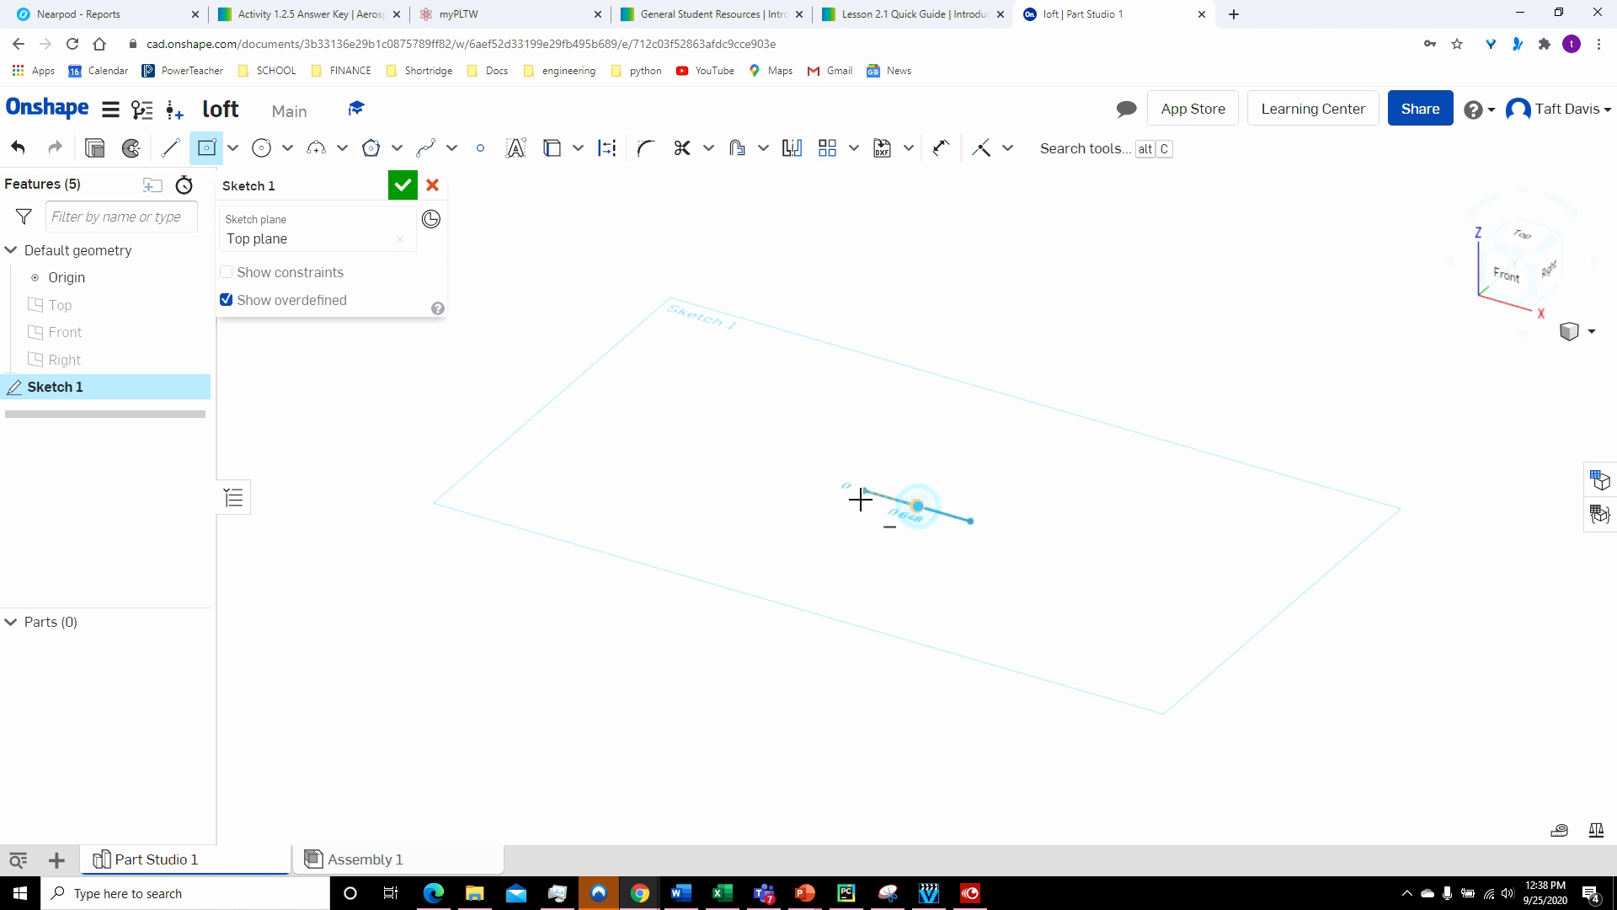
{"action": "left_click", "coordinate": [657, 525]}
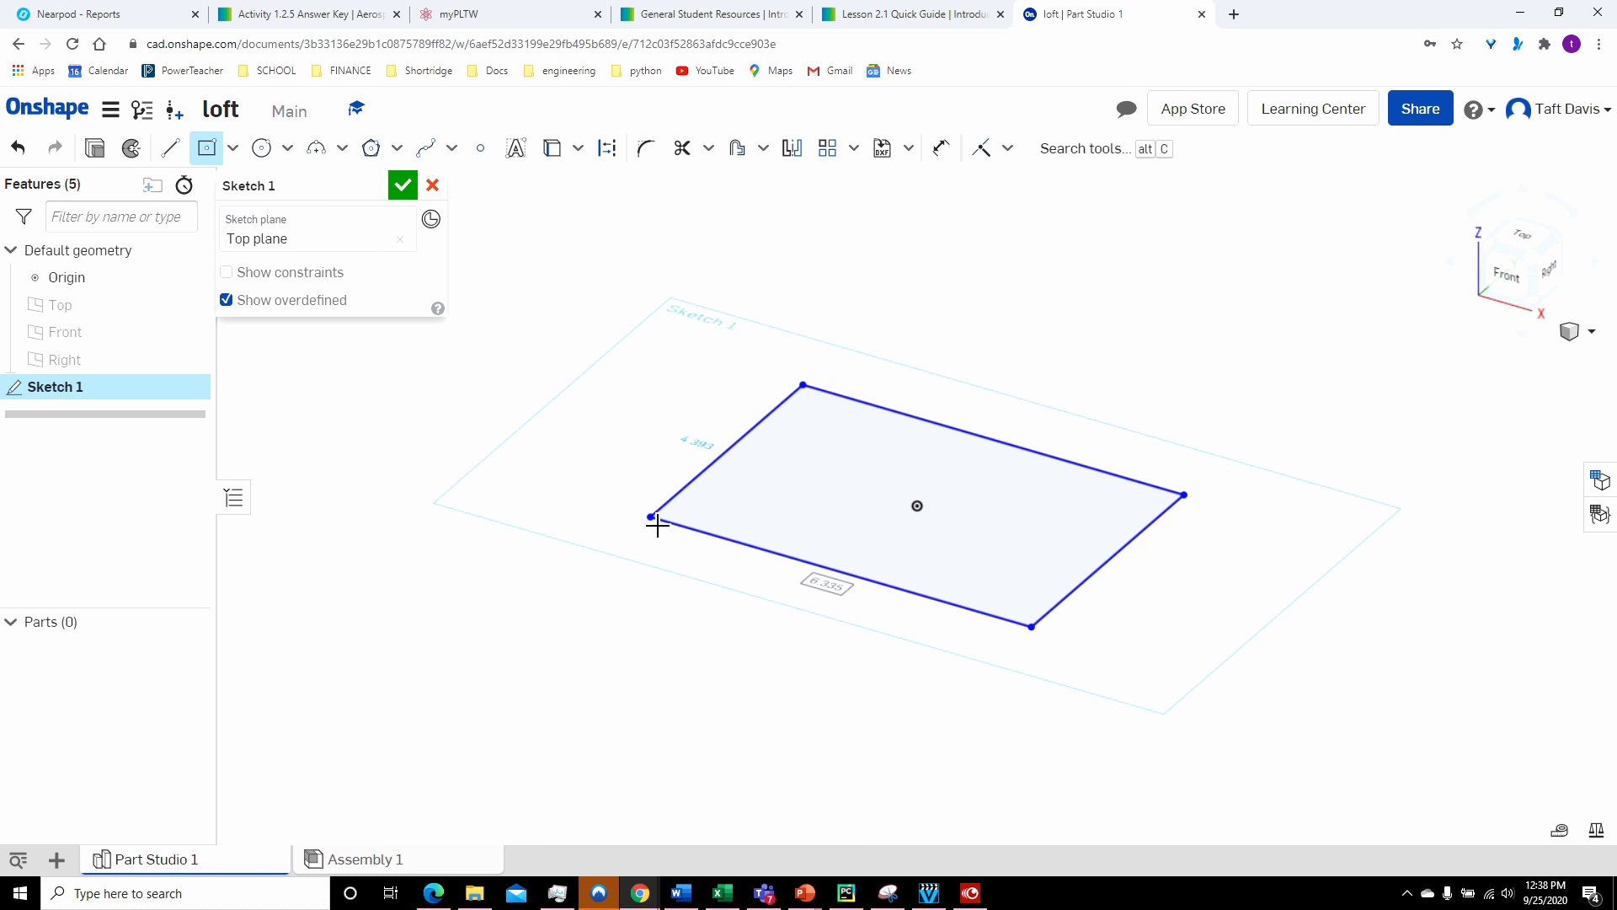
- Set the rectangle's long side to 6.5 in and its short side to 5 in
{"action": "type", "text": "6.5"}
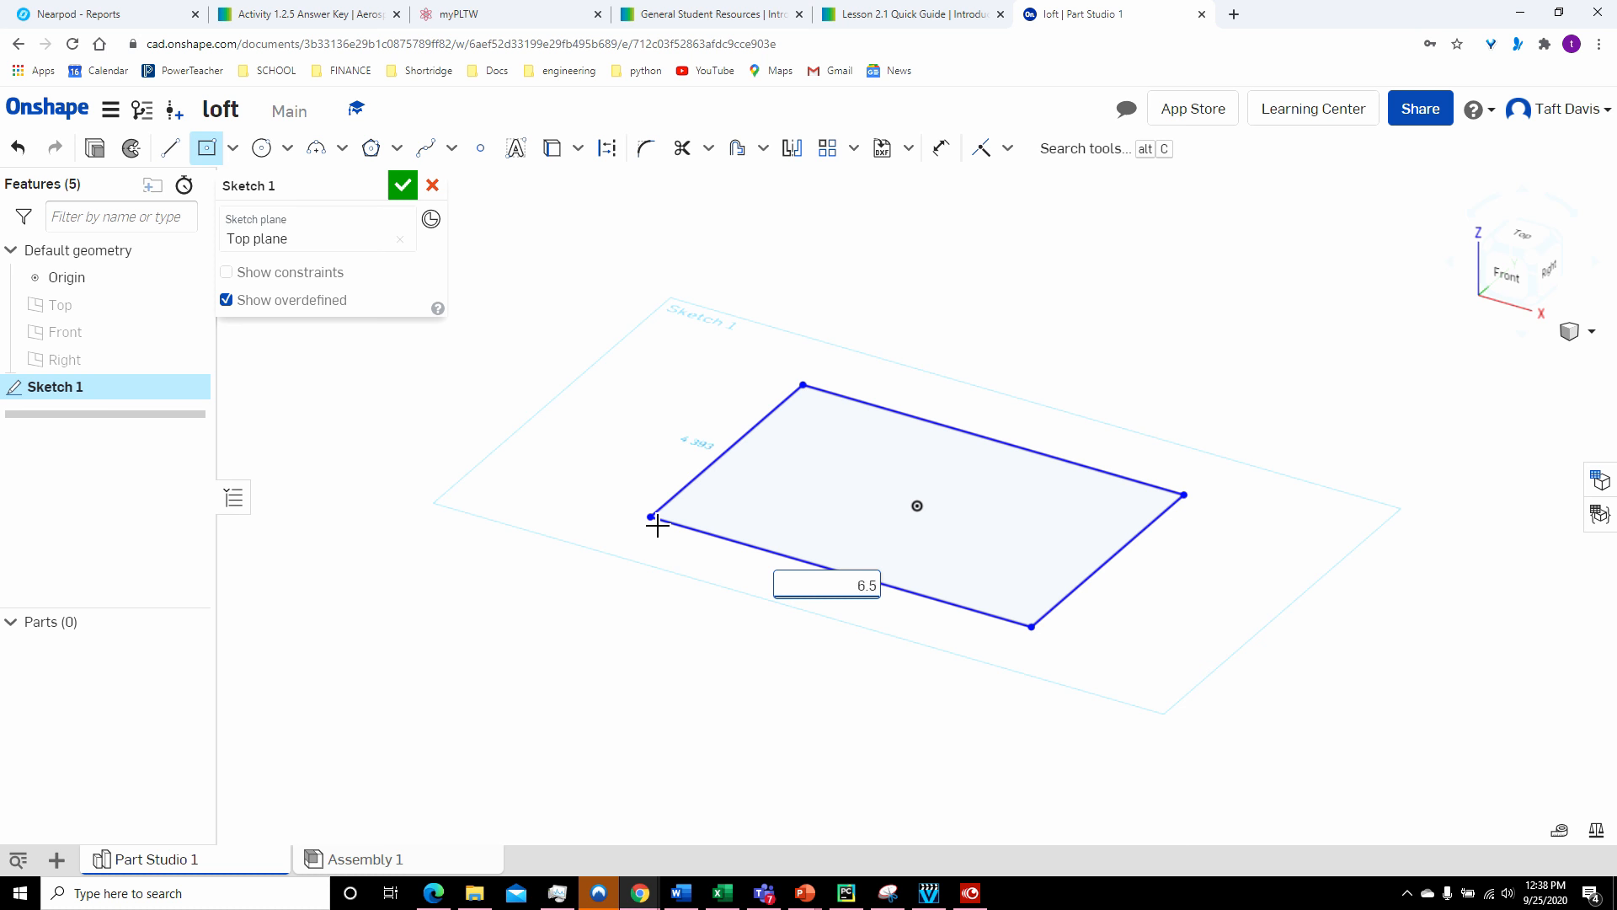
{"action": "key", "text": "Return"}
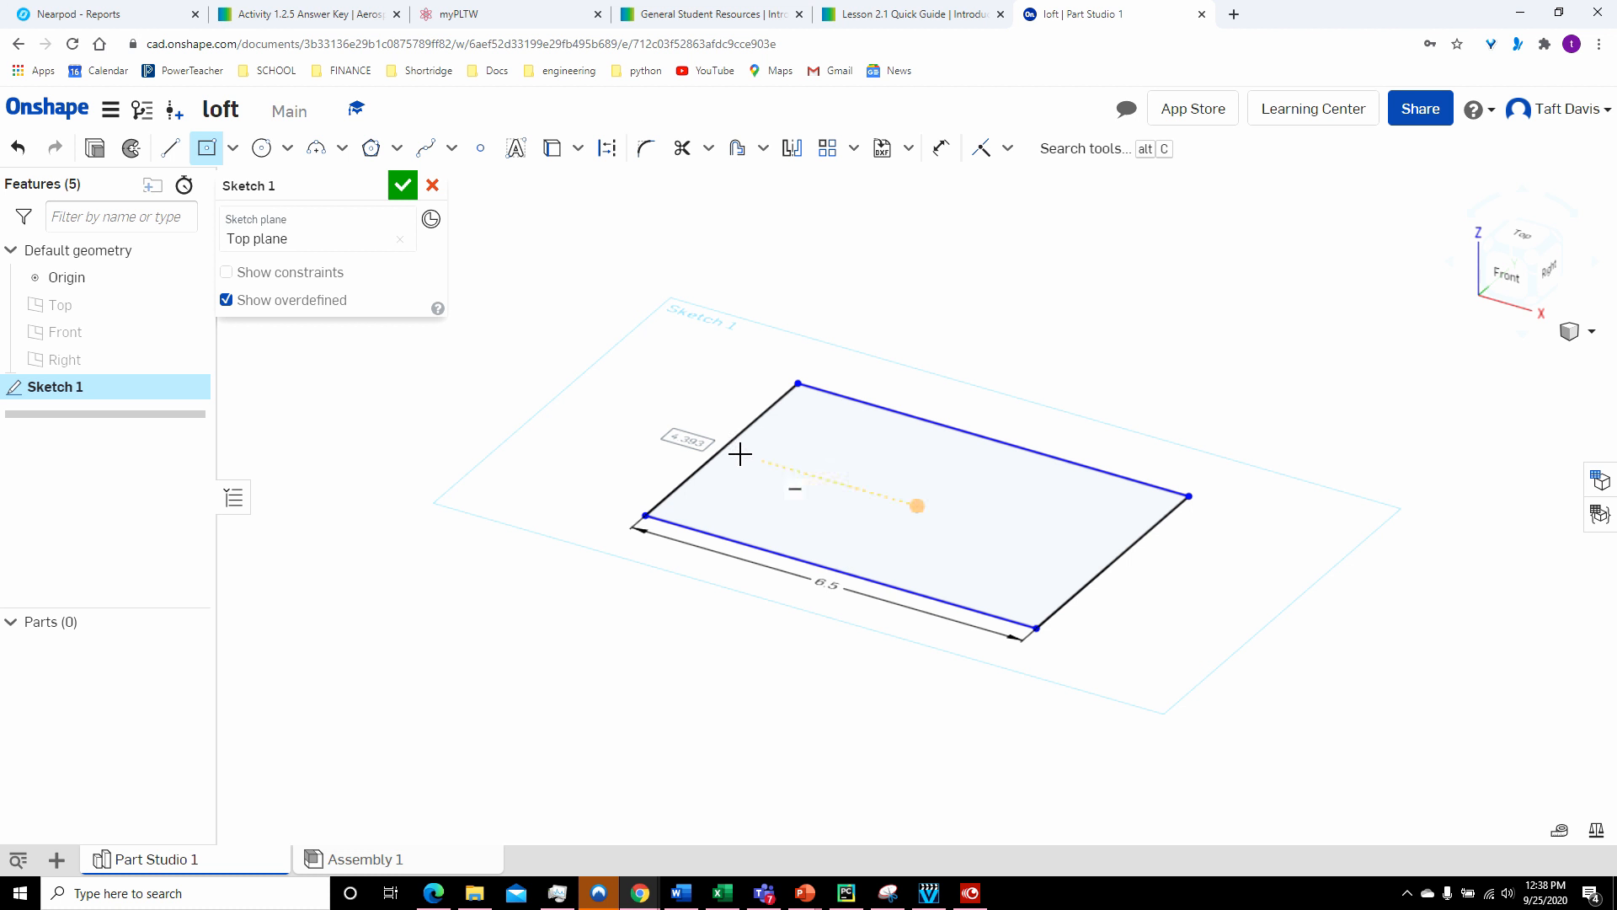
{"action": "left_click", "coordinate": [661, 473]}
{"action": "type", "text": "5"}
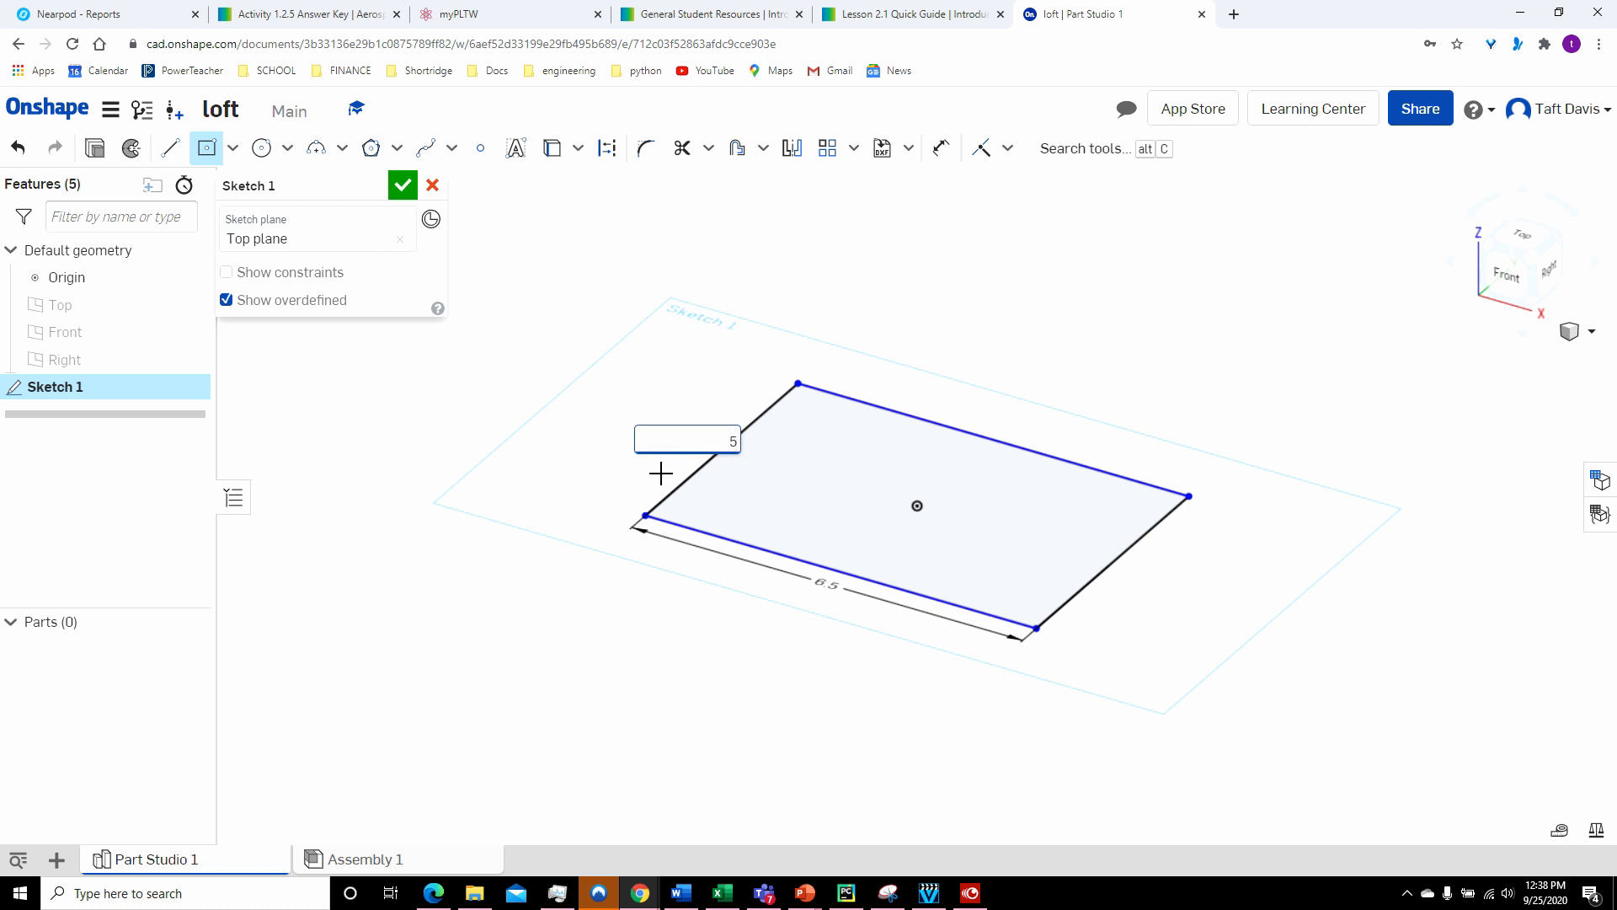
{"action": "key", "text": "Return"}
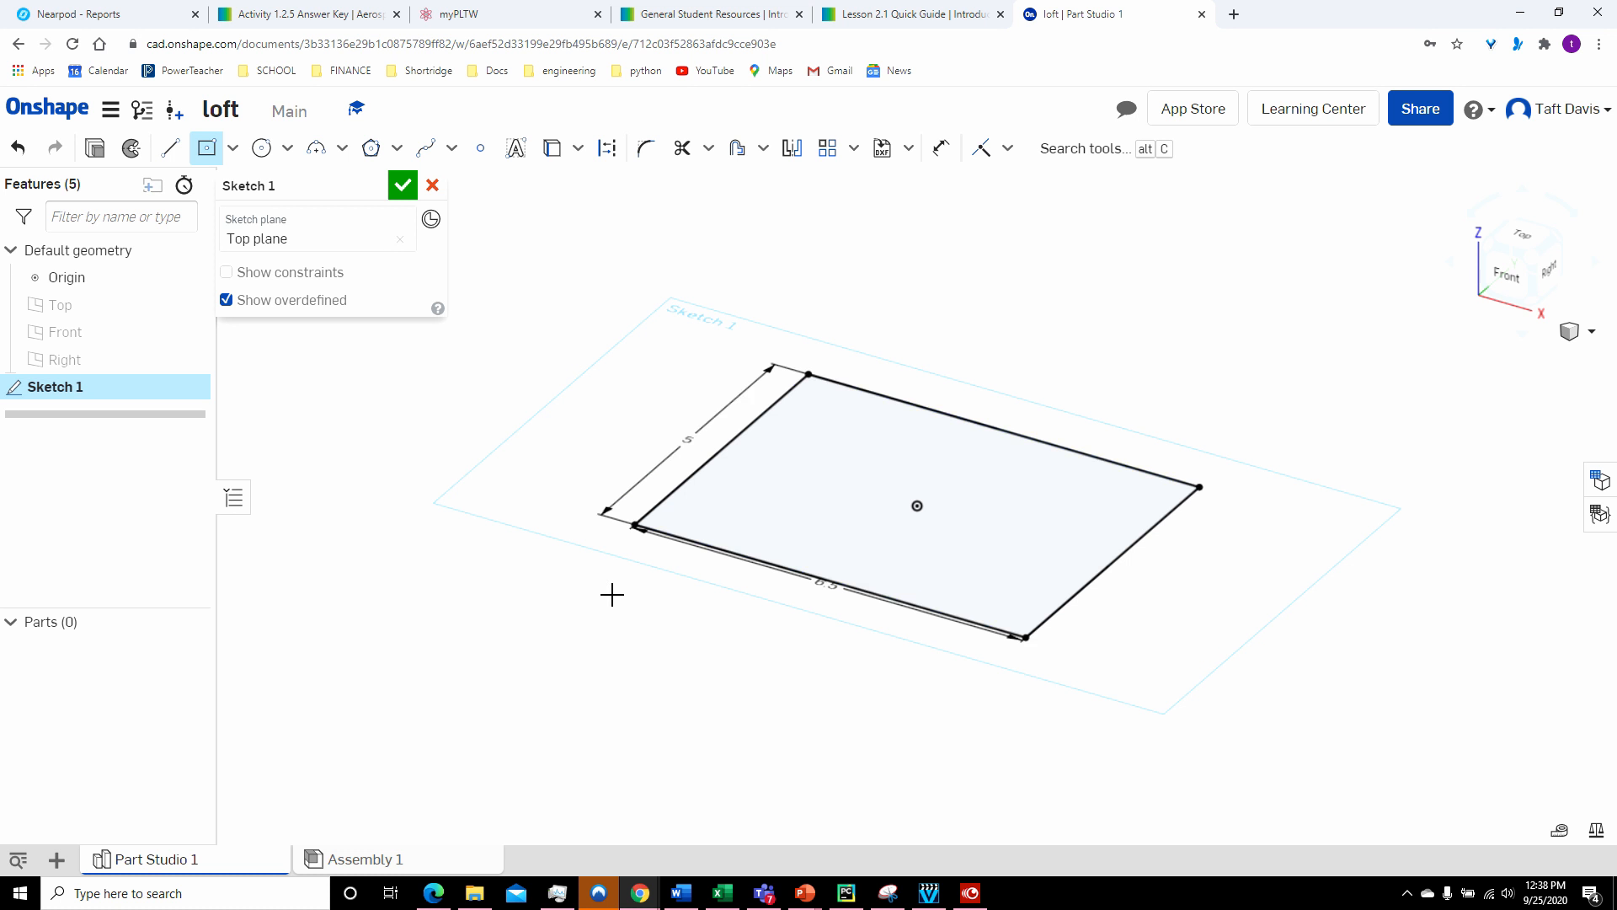
- Extrude the rectangle as a new solid with a blind depth of 3 in
{"action": "left_click", "coordinate": [689, 892]}
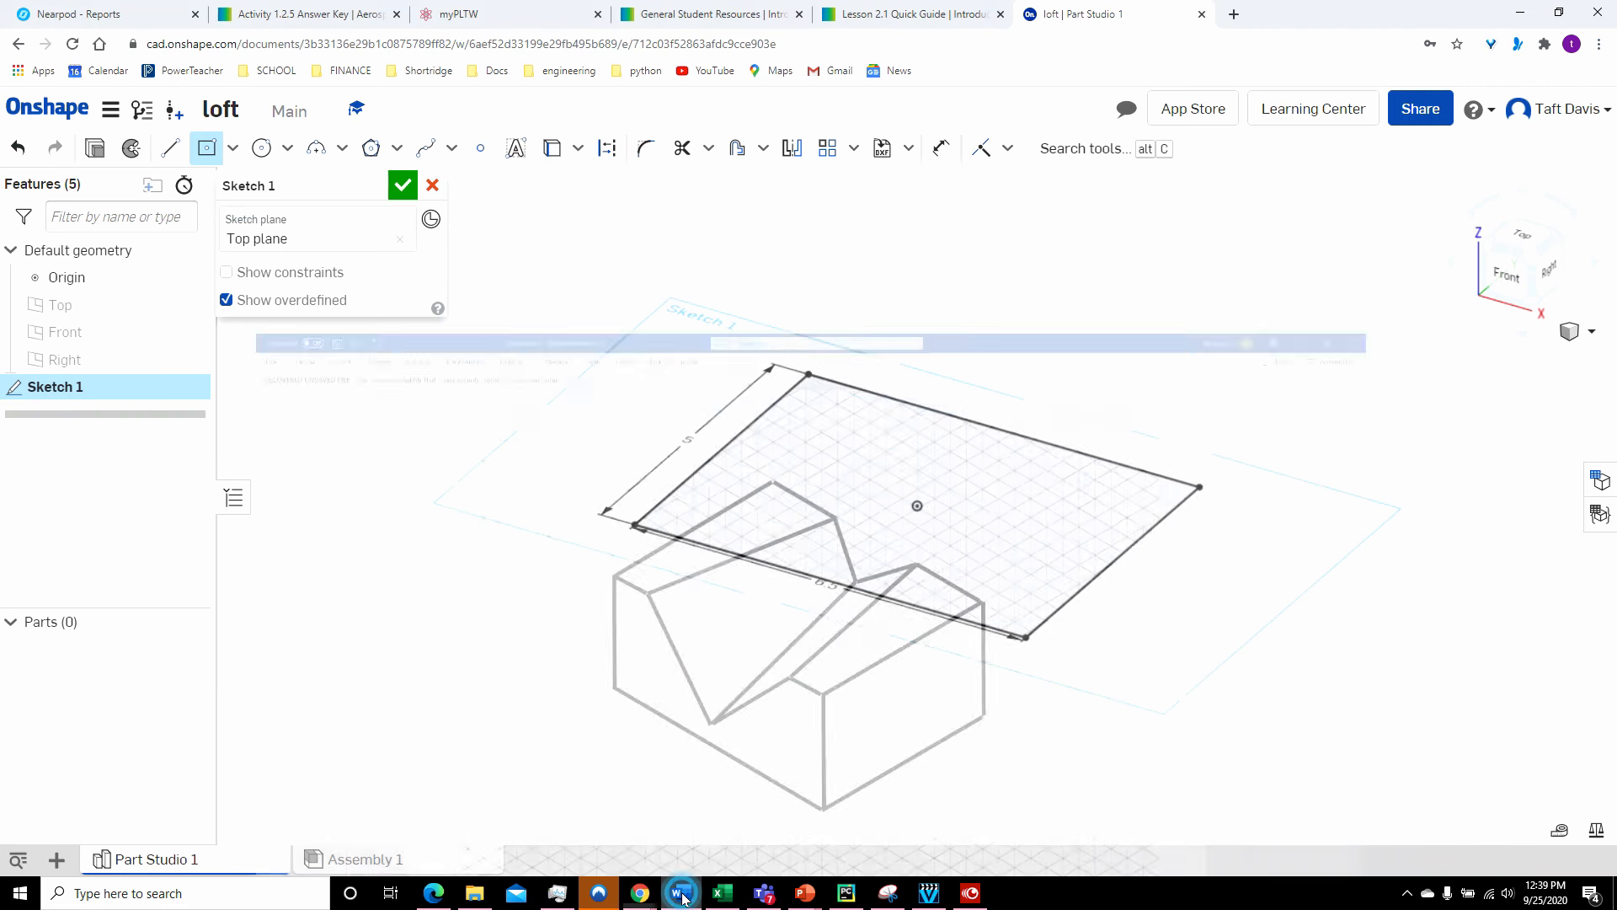
{"action": "left_click", "coordinate": [640, 892]}
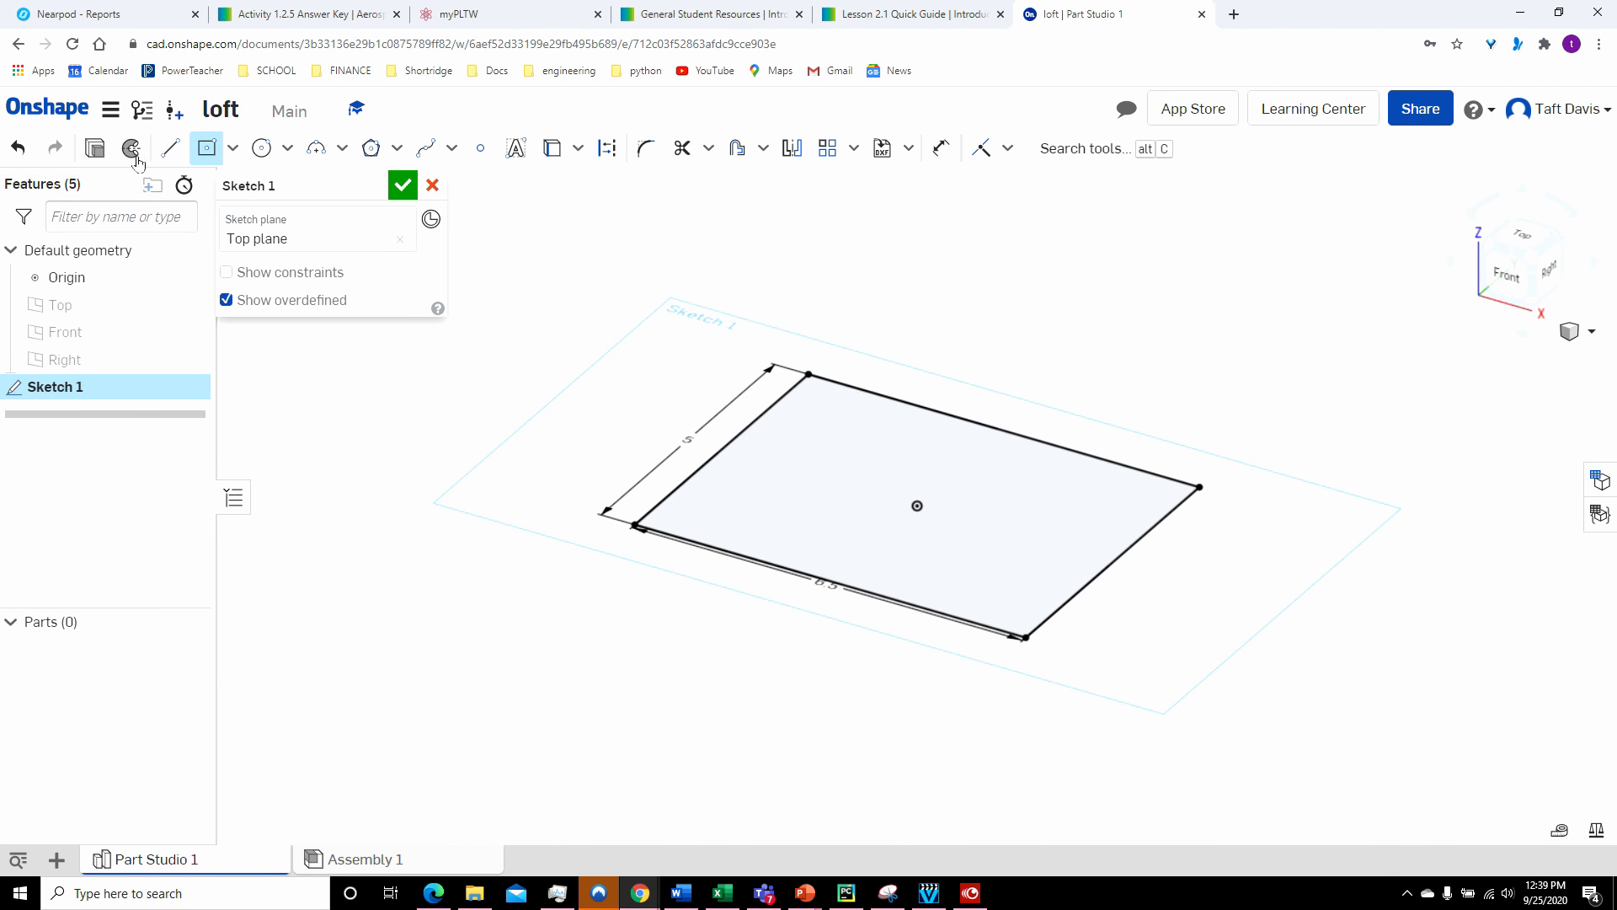
{"action": "left_click", "coordinate": [94, 150]}
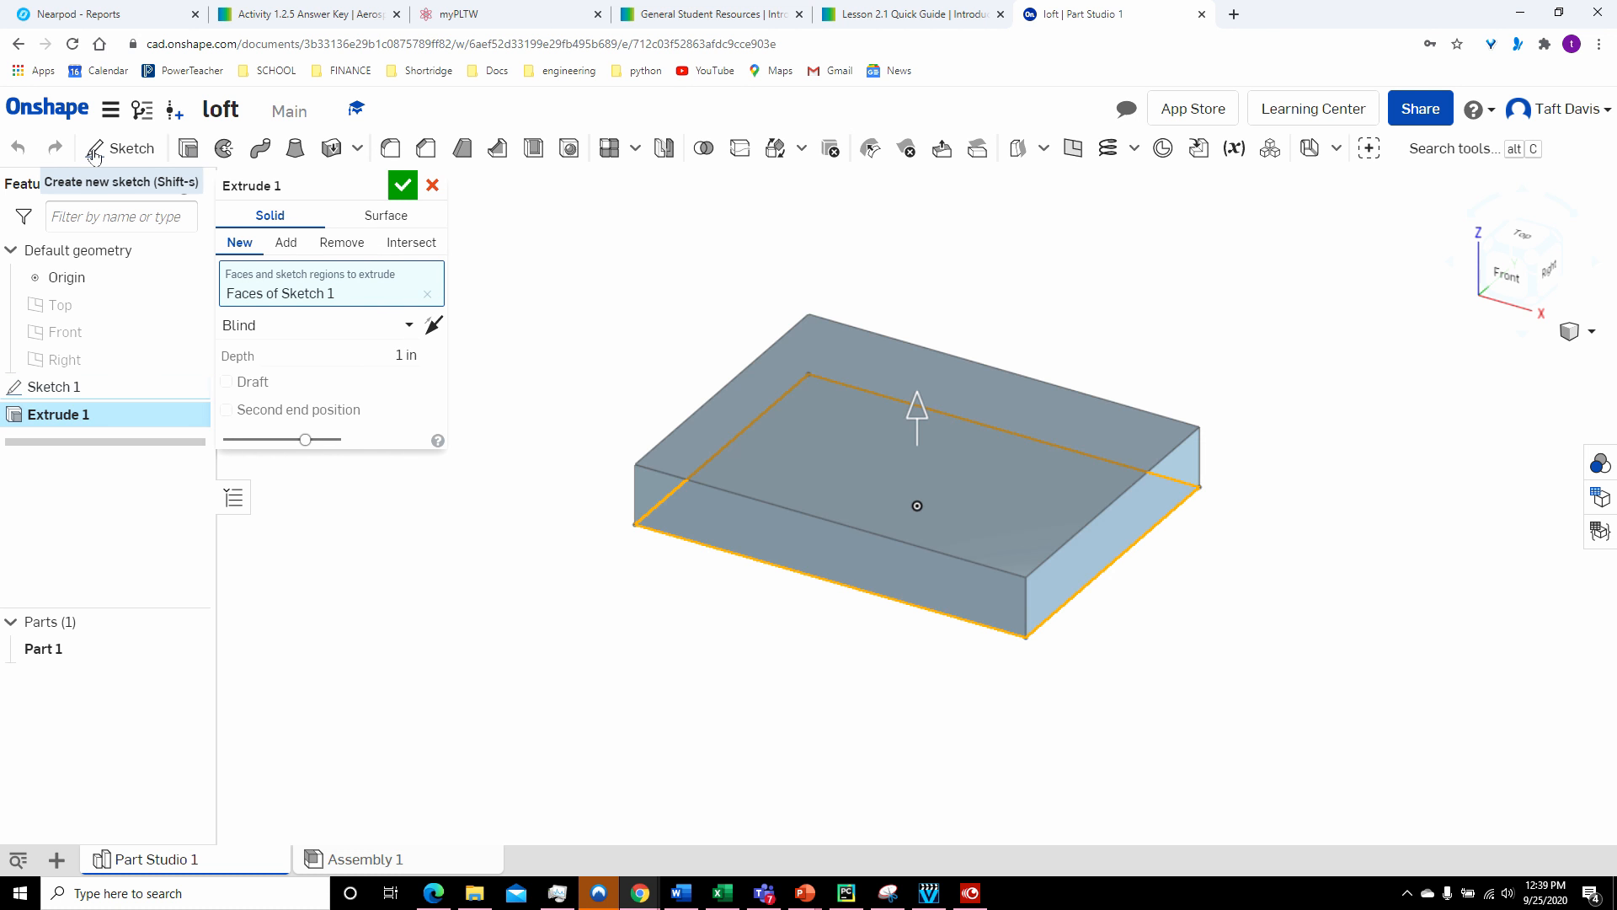
{"action": "left_click", "coordinate": [410, 355]}
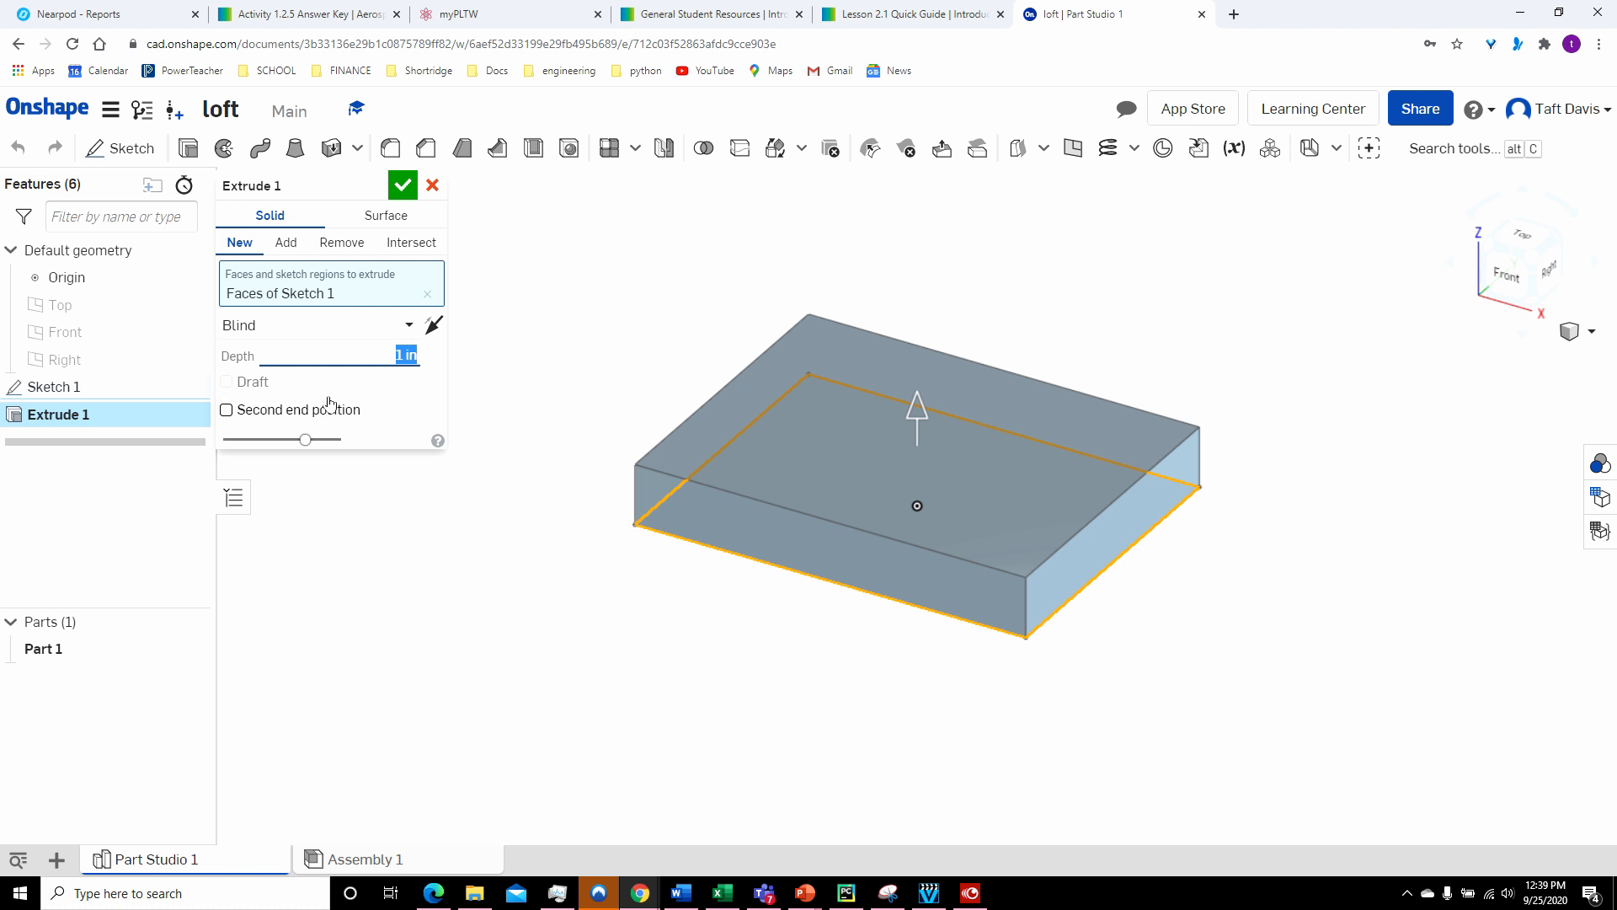
{"action": "type", "text": "3"}
{"action": "key", "text": "Return"}
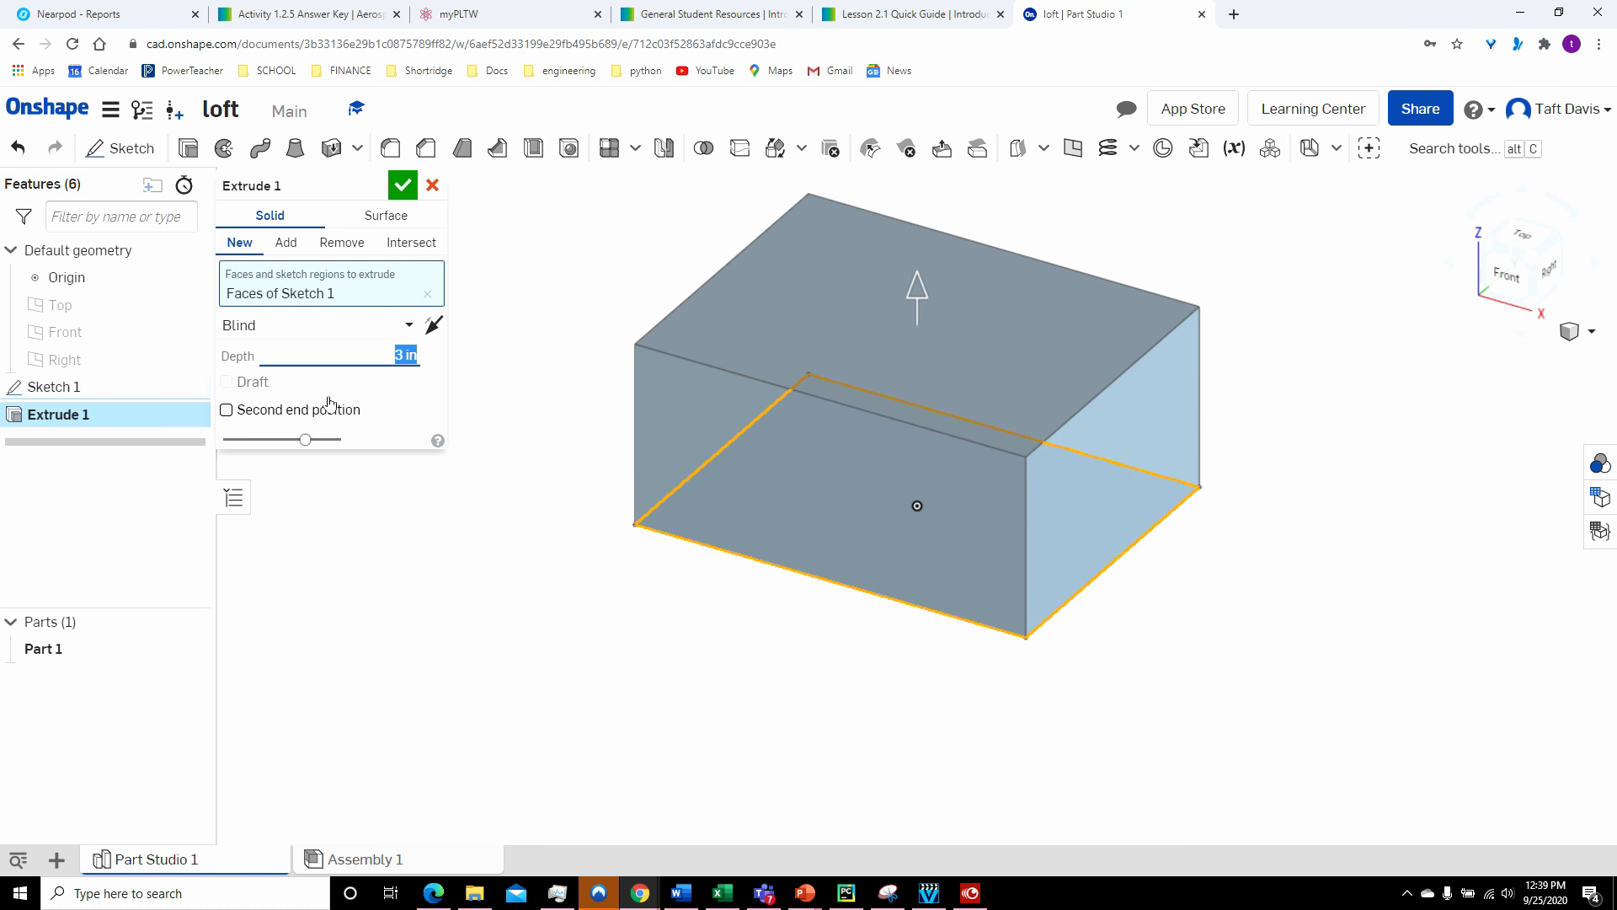
{"action": "left_click", "coordinate": [402, 187]}
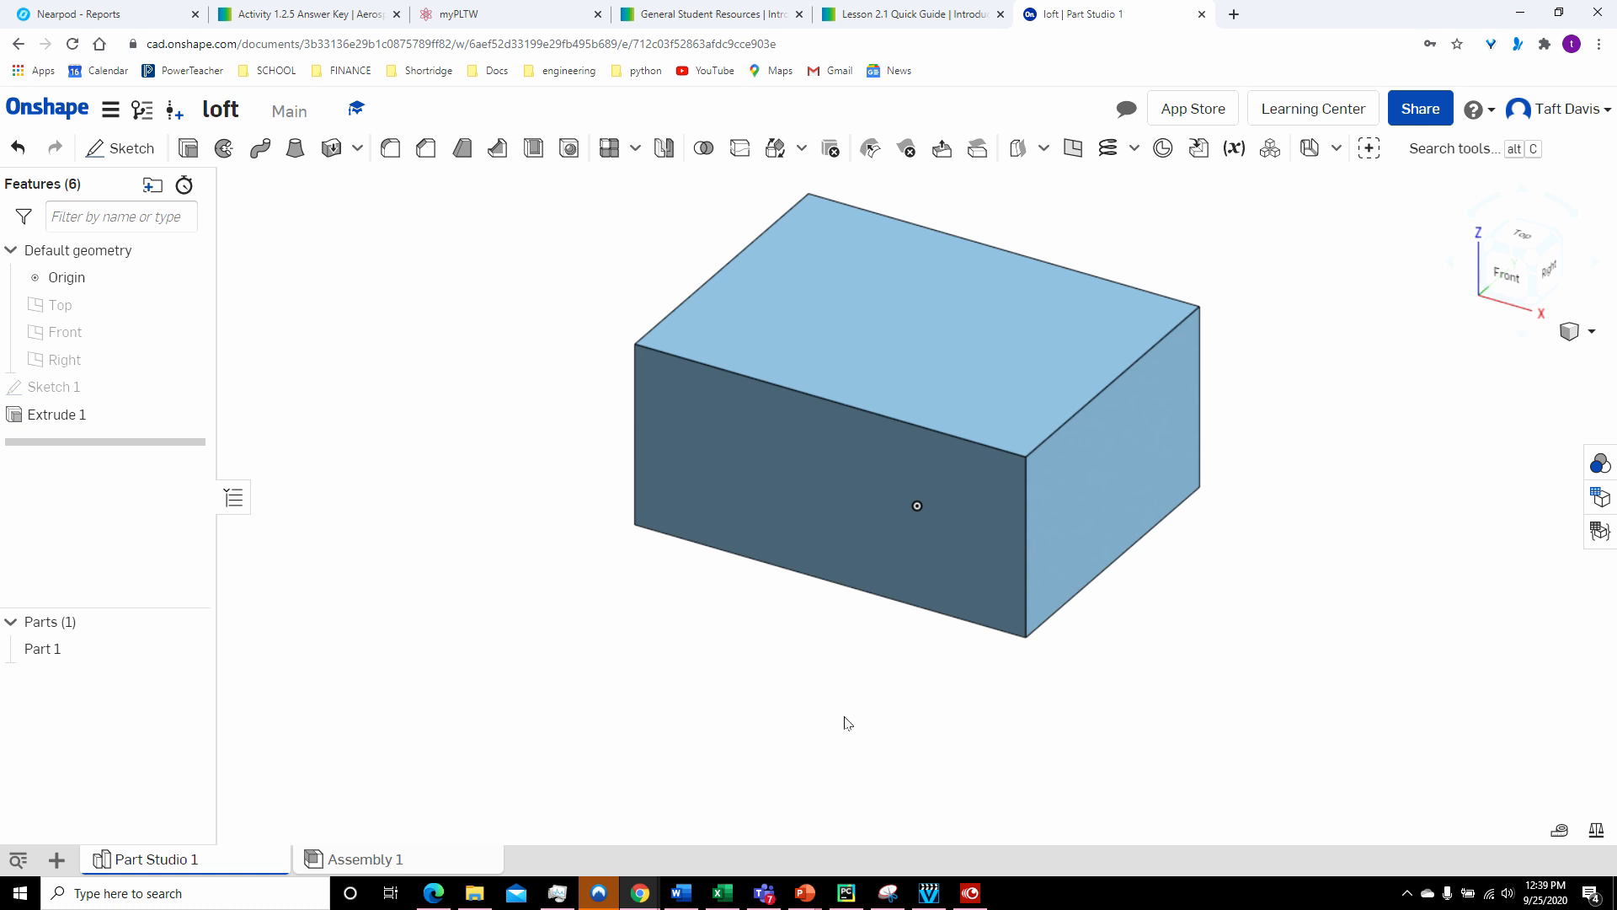
- Sketch a closed V-shaped triangle on the block's front face, with sides about 3.1 and 3.9 in and a 4.9 in base along the top edge
{"action": "left_click", "coordinate": [684, 894]}
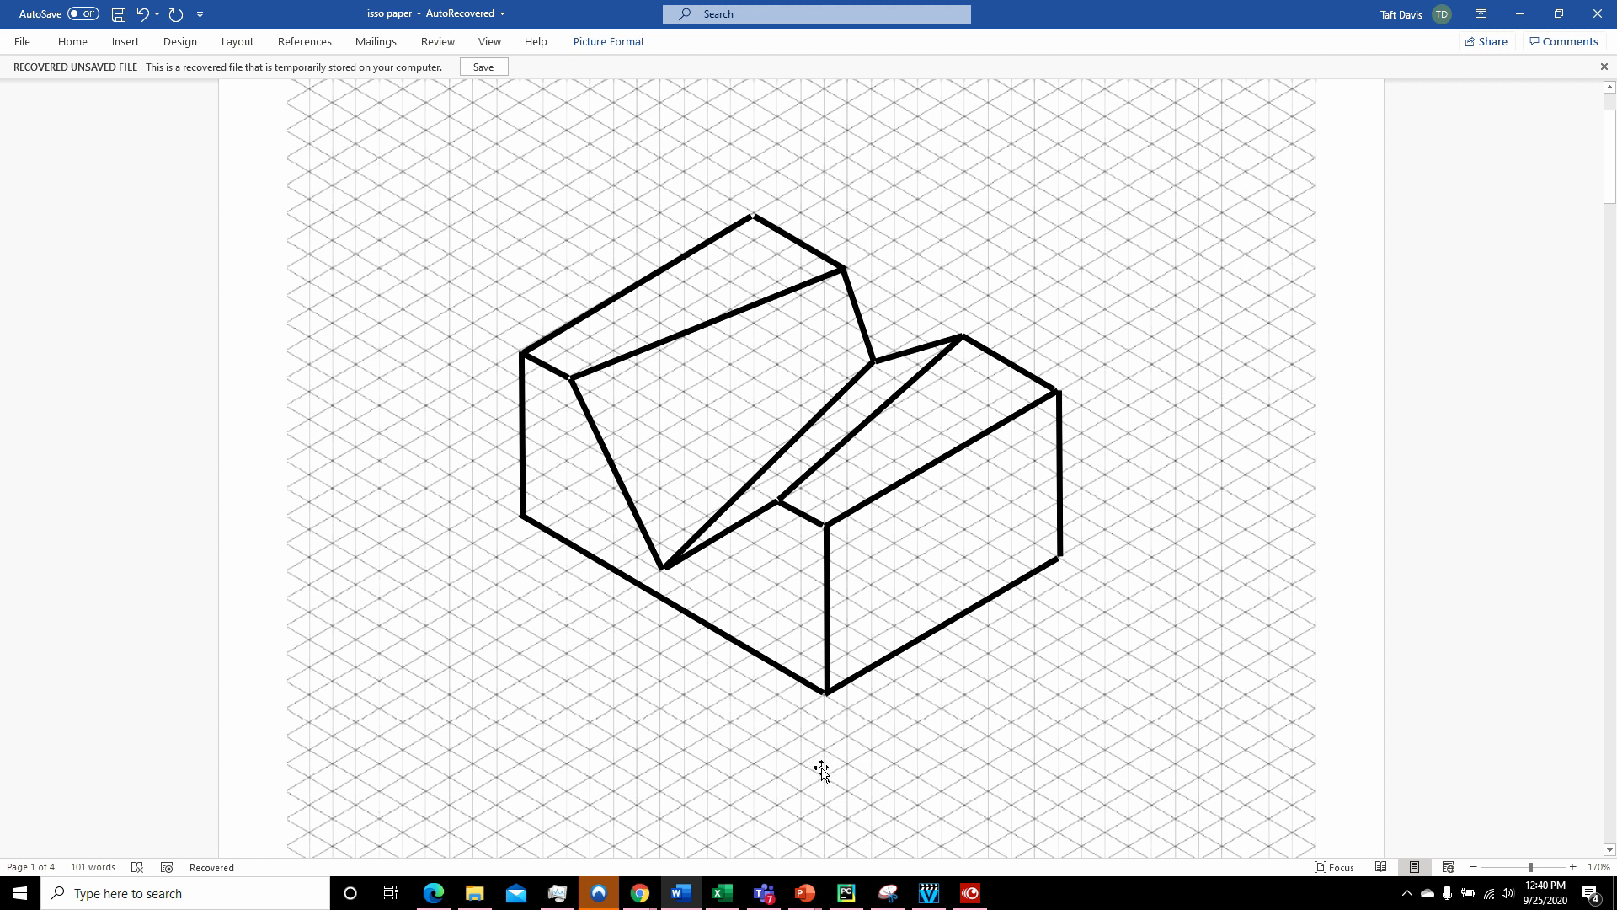
{"action": "left_click", "coordinate": [681, 893]}
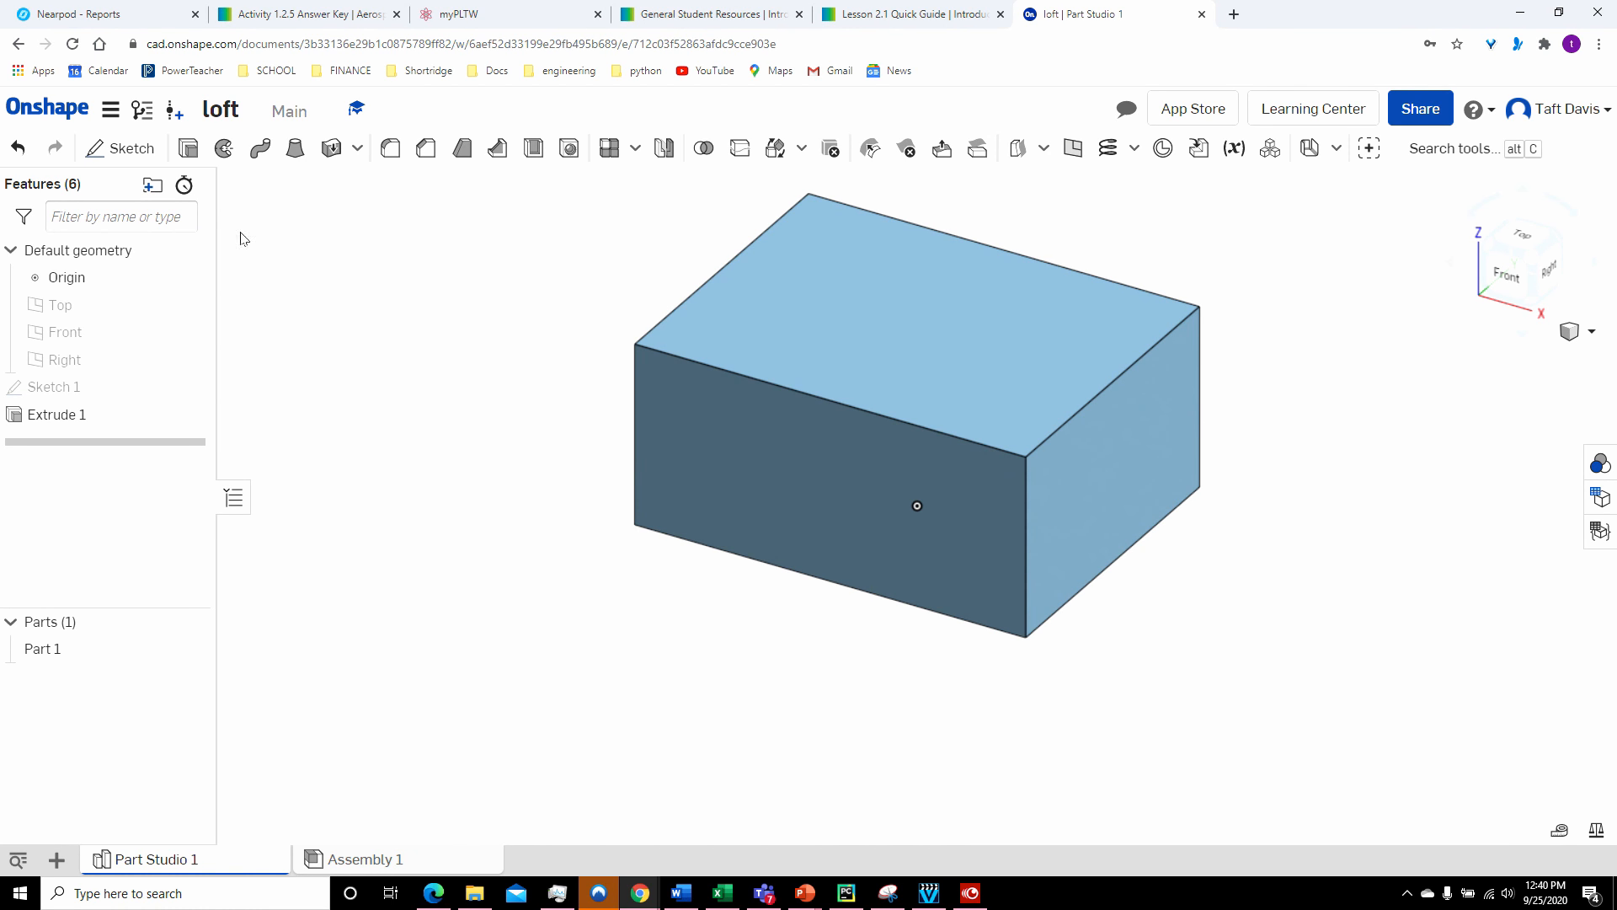
{"action": "left_click", "coordinate": [139, 152]}
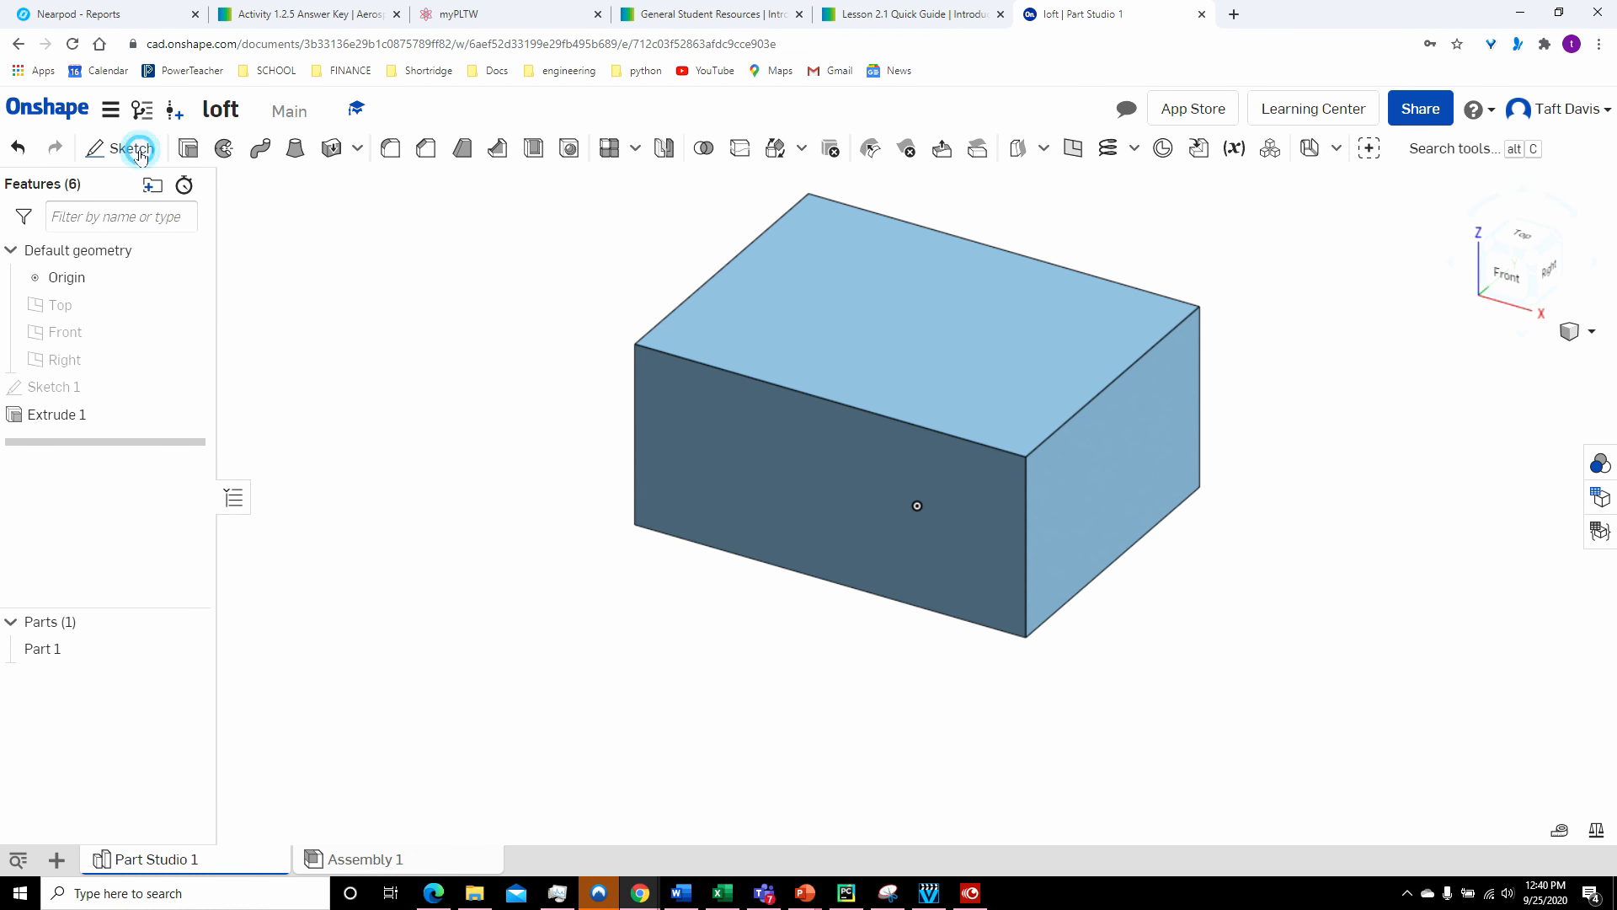
{"action": "left_click", "coordinate": [777, 485]}
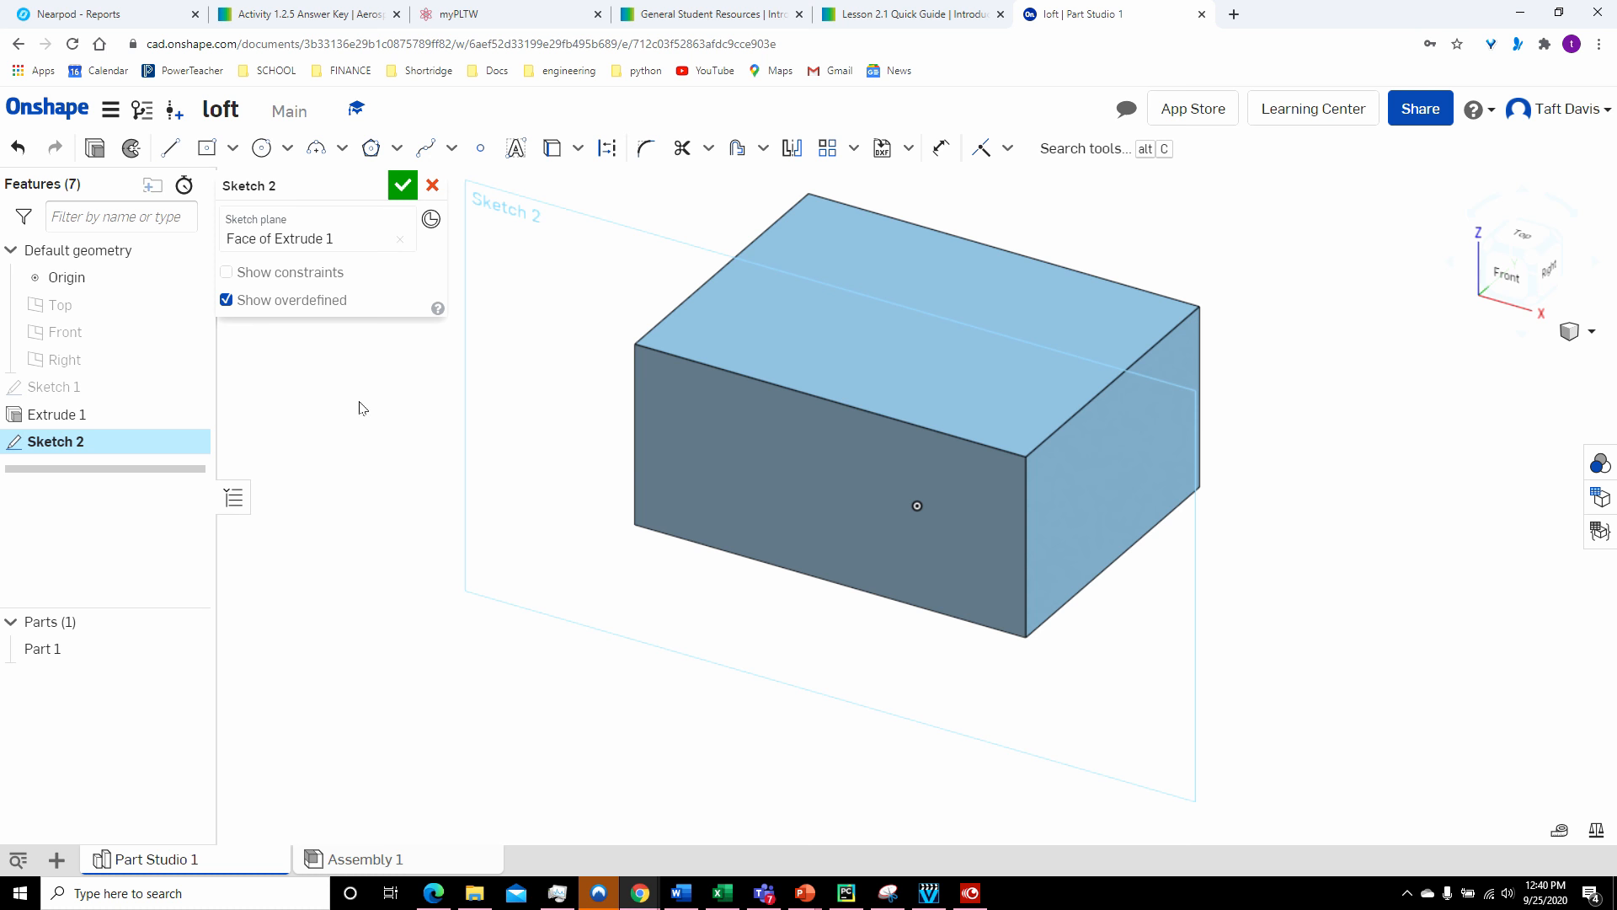
{"action": "left_click", "coordinate": [171, 151]}
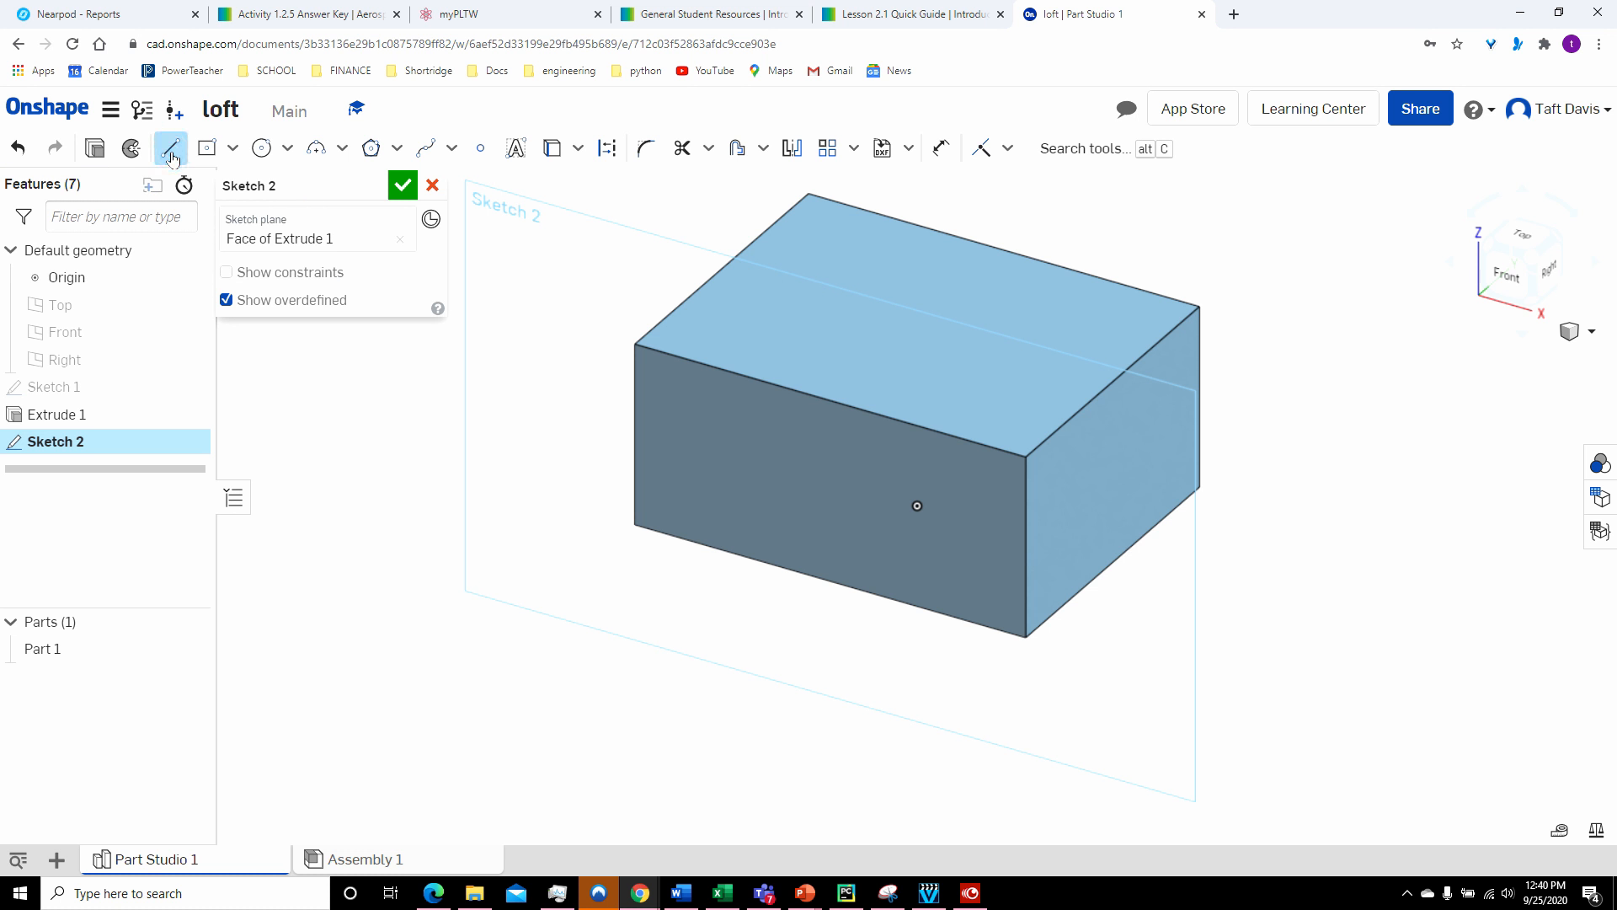
{"action": "left_click", "coordinate": [692, 368]}
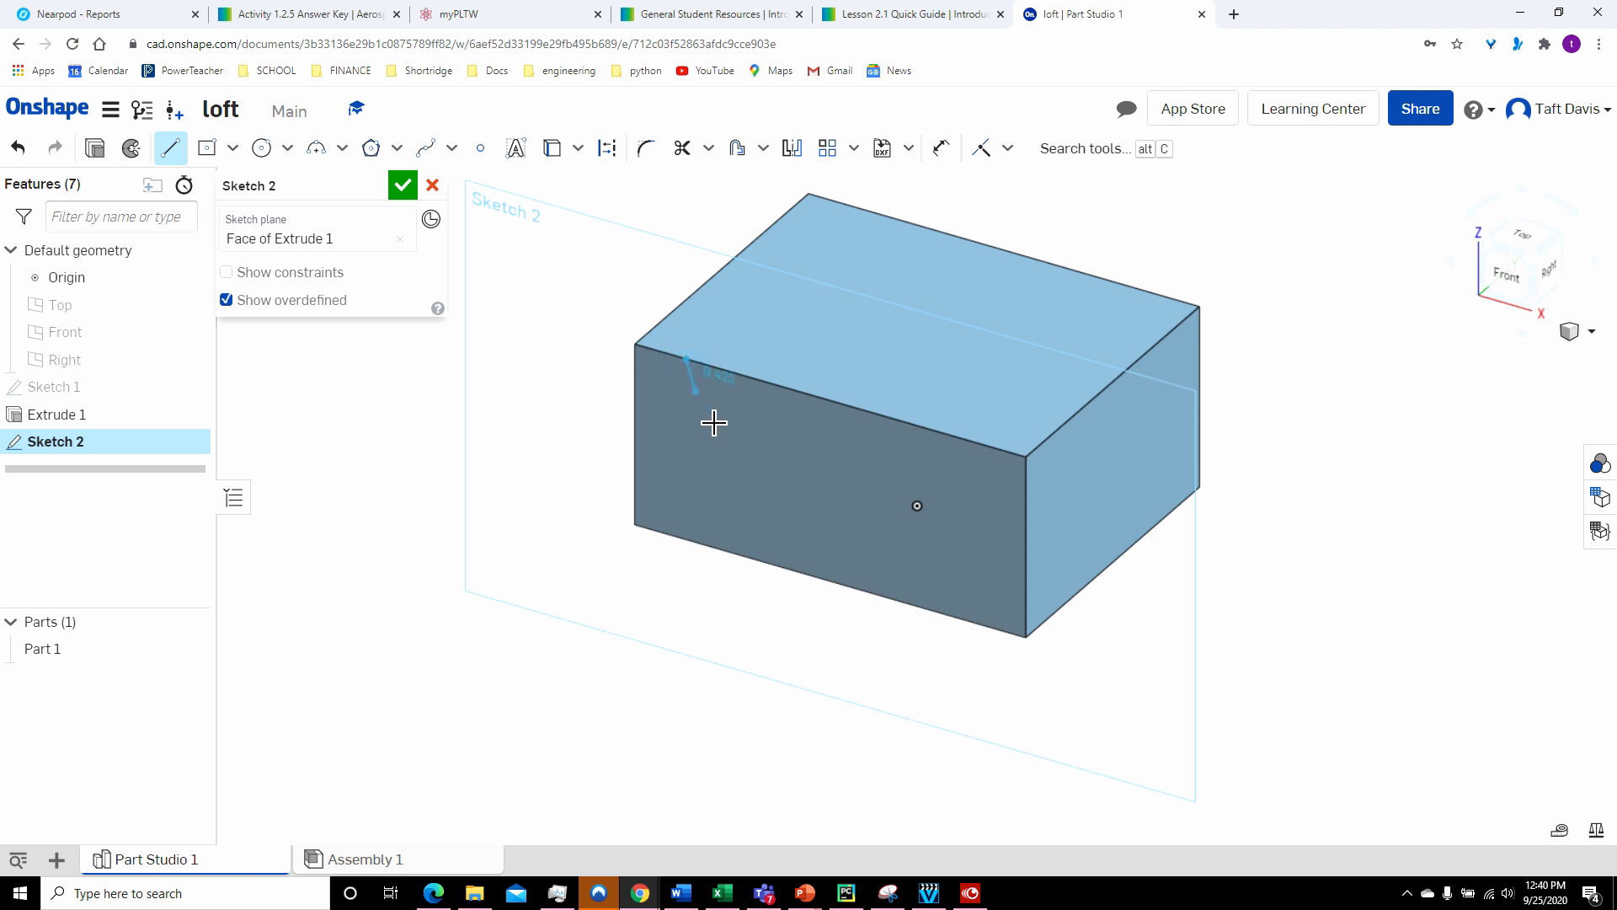
{"action": "left_click", "coordinate": [802, 542]}
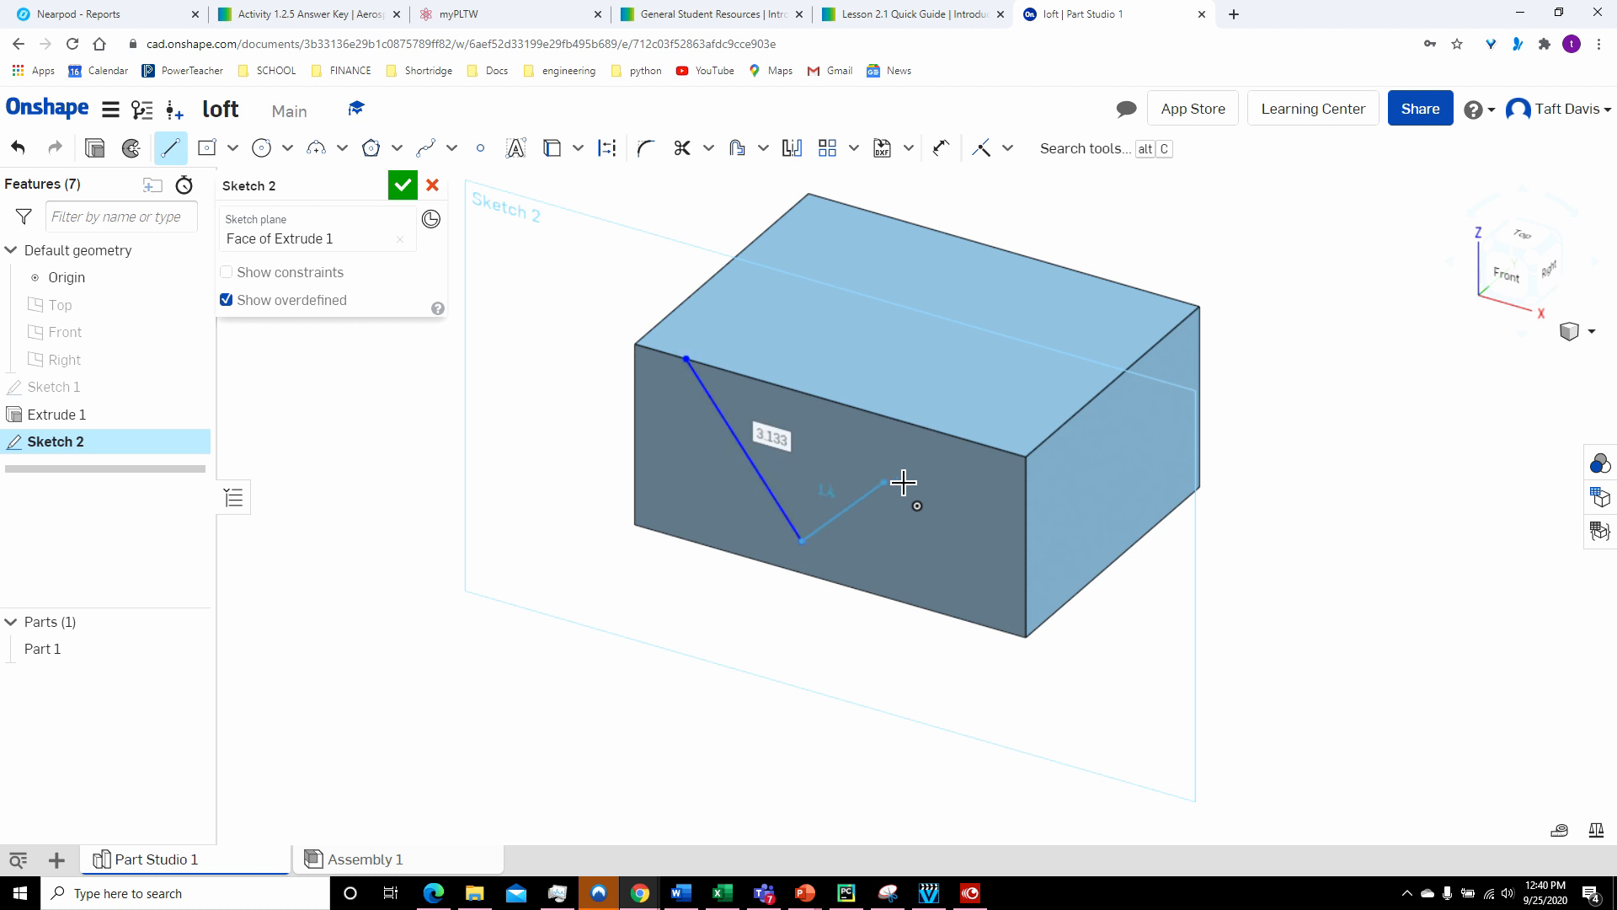
{"action": "left_click", "coordinate": [983, 451]}
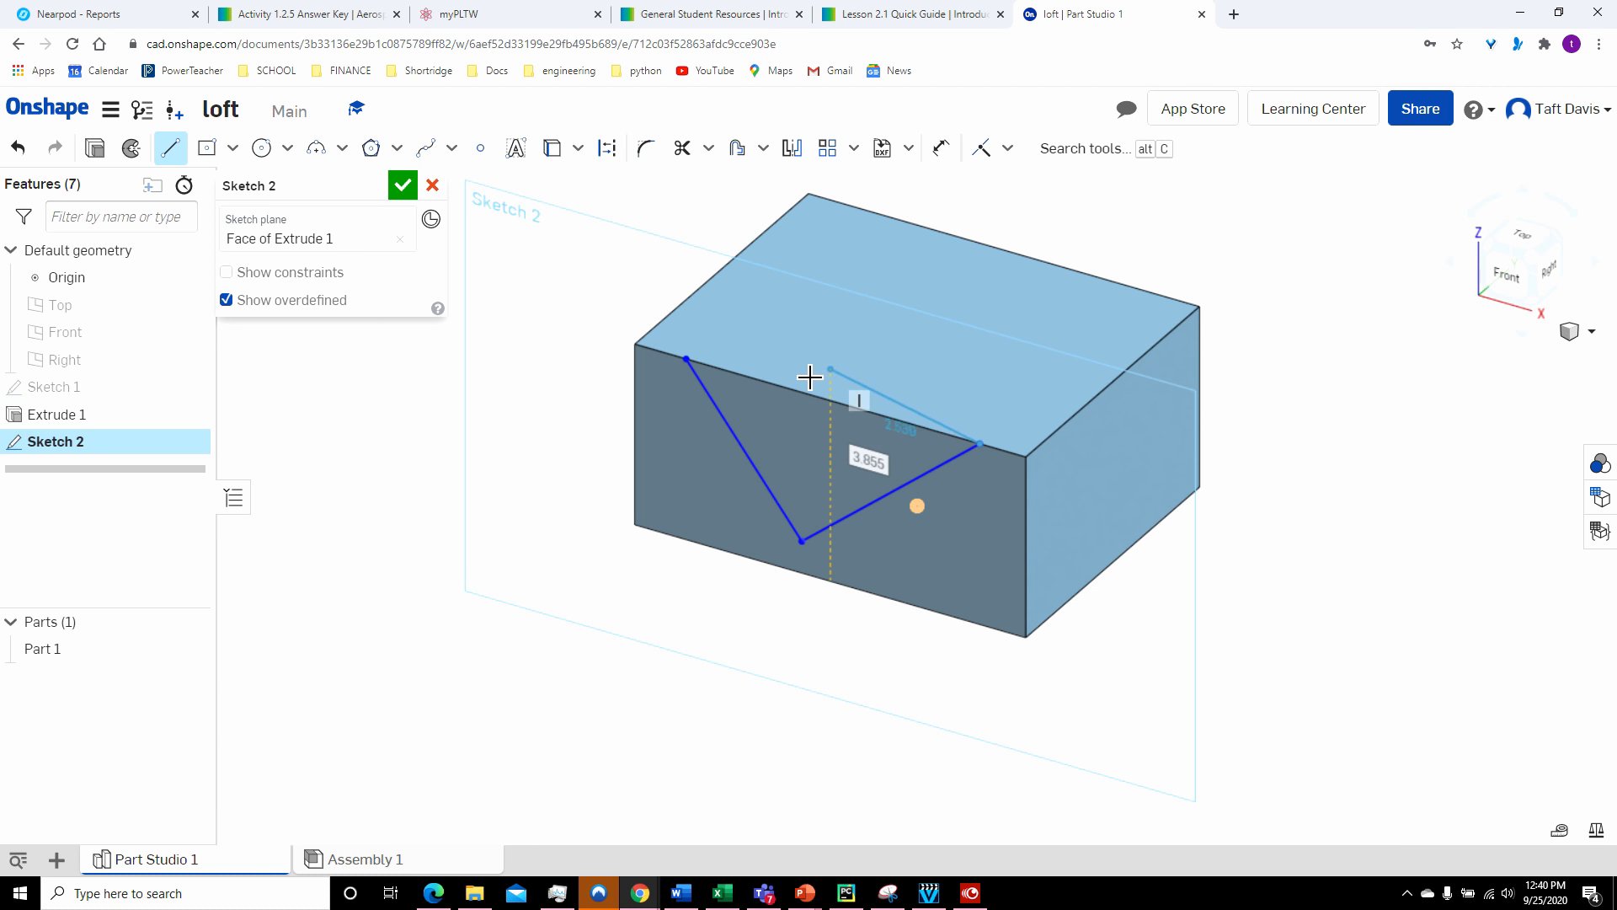
{"action": "left_click", "coordinate": [695, 366]}
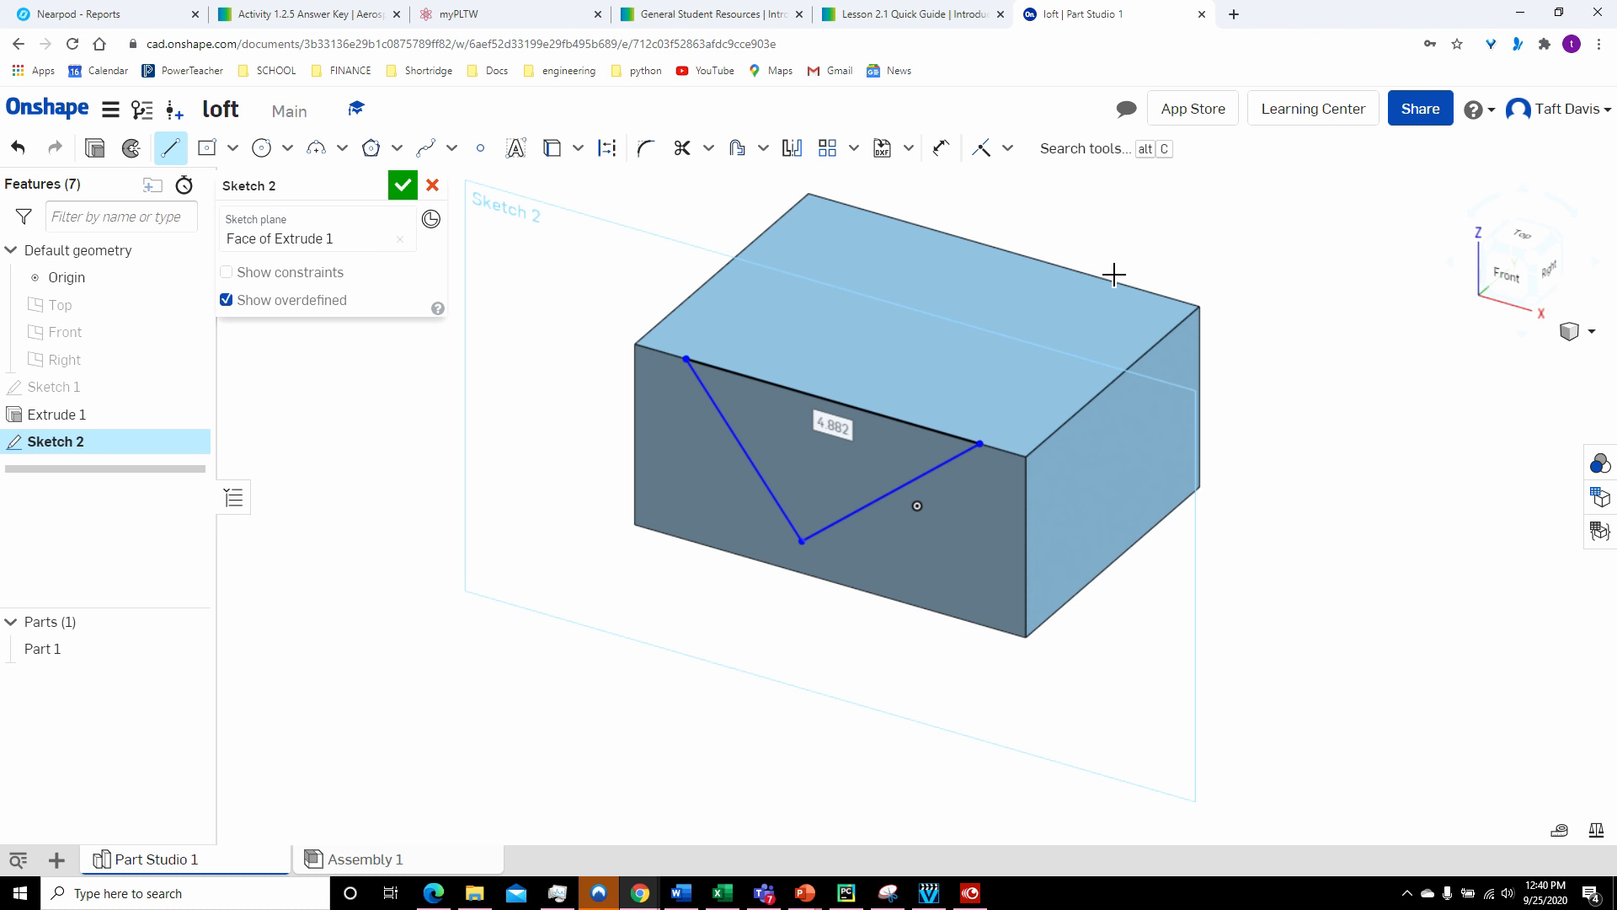
- Dimension both upper corners of the front-face triangle 1 in from the block's adjacent top corners
{"action": "left_click", "coordinate": [943, 152]}
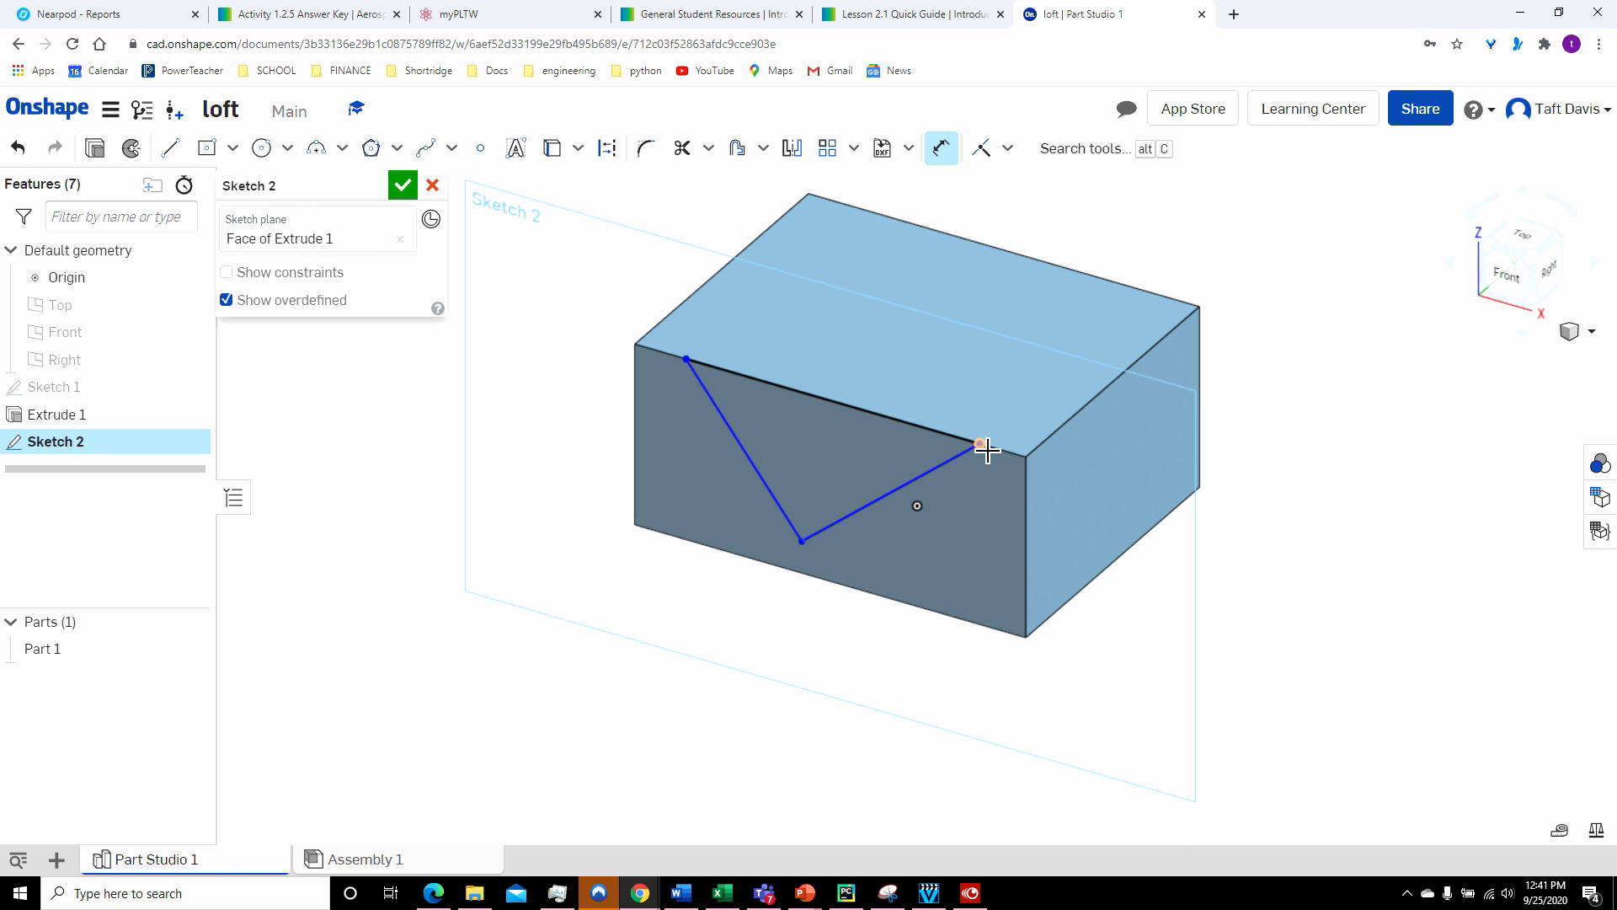
{"action": "left_click", "coordinate": [1033, 463]}
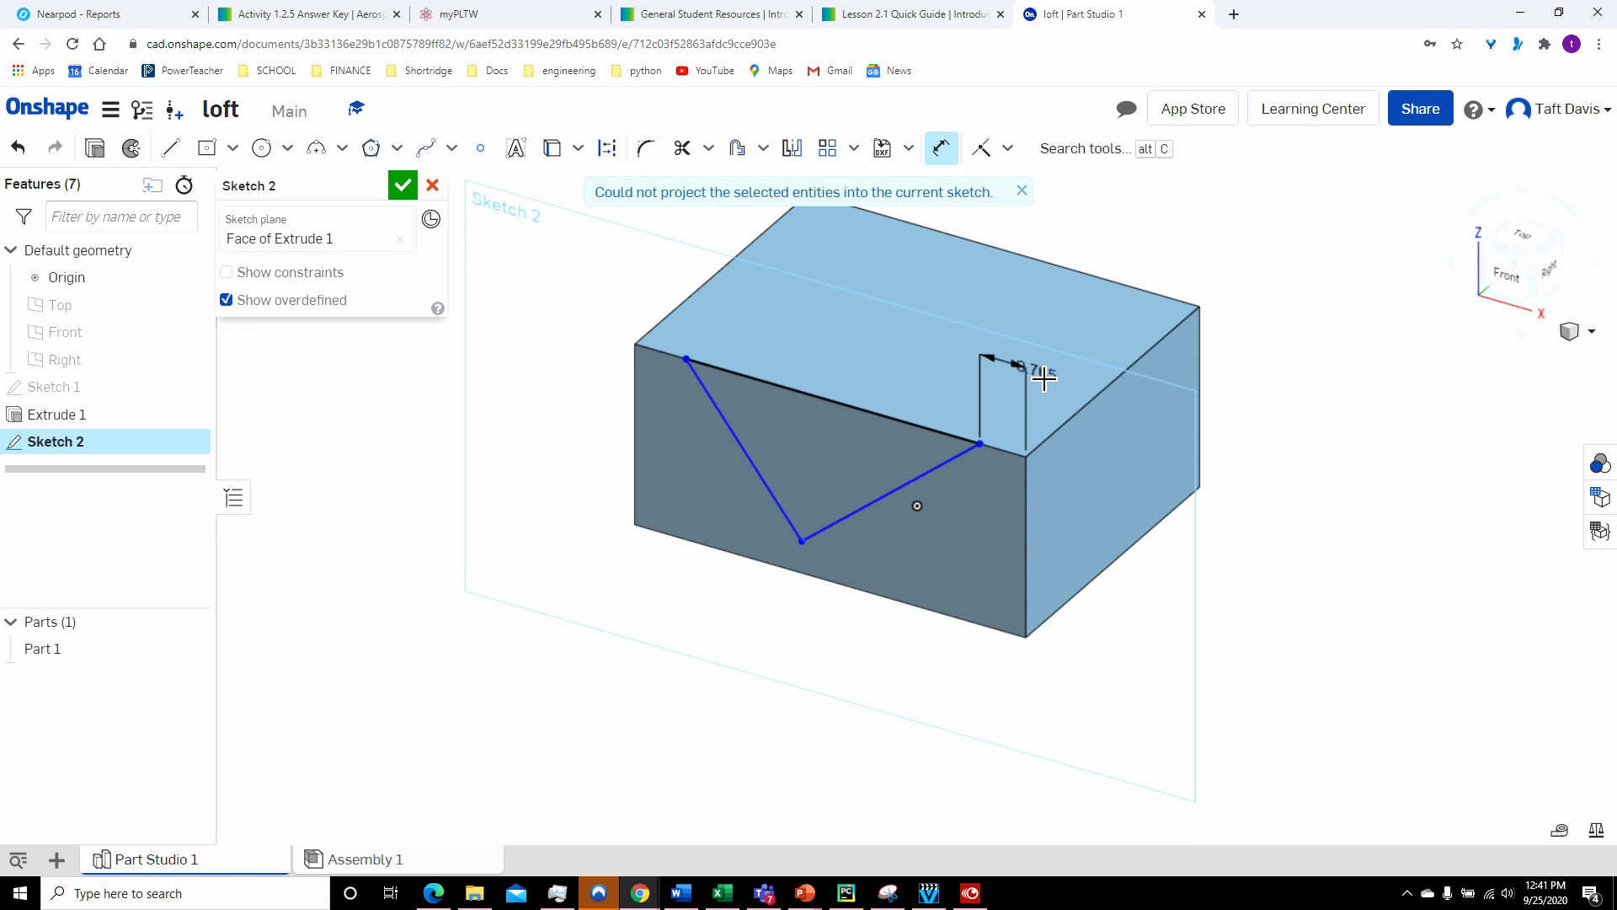
{"action": "left_click", "coordinate": [1043, 378]}
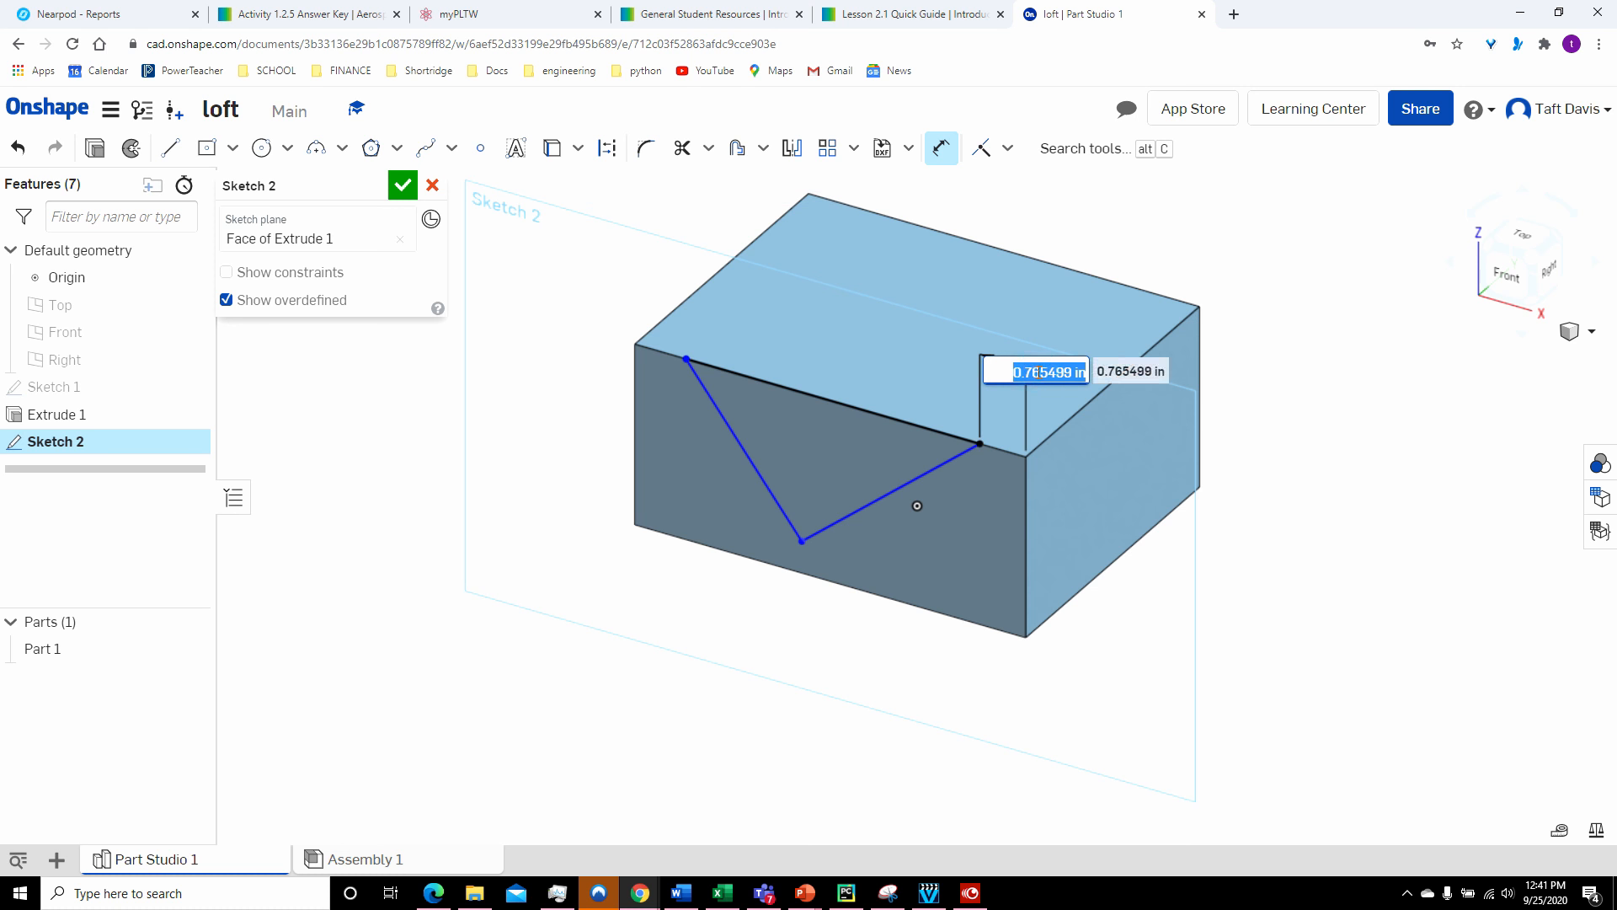
{"action": "type", "text": "1"}
{"action": "key", "text": "Return"}
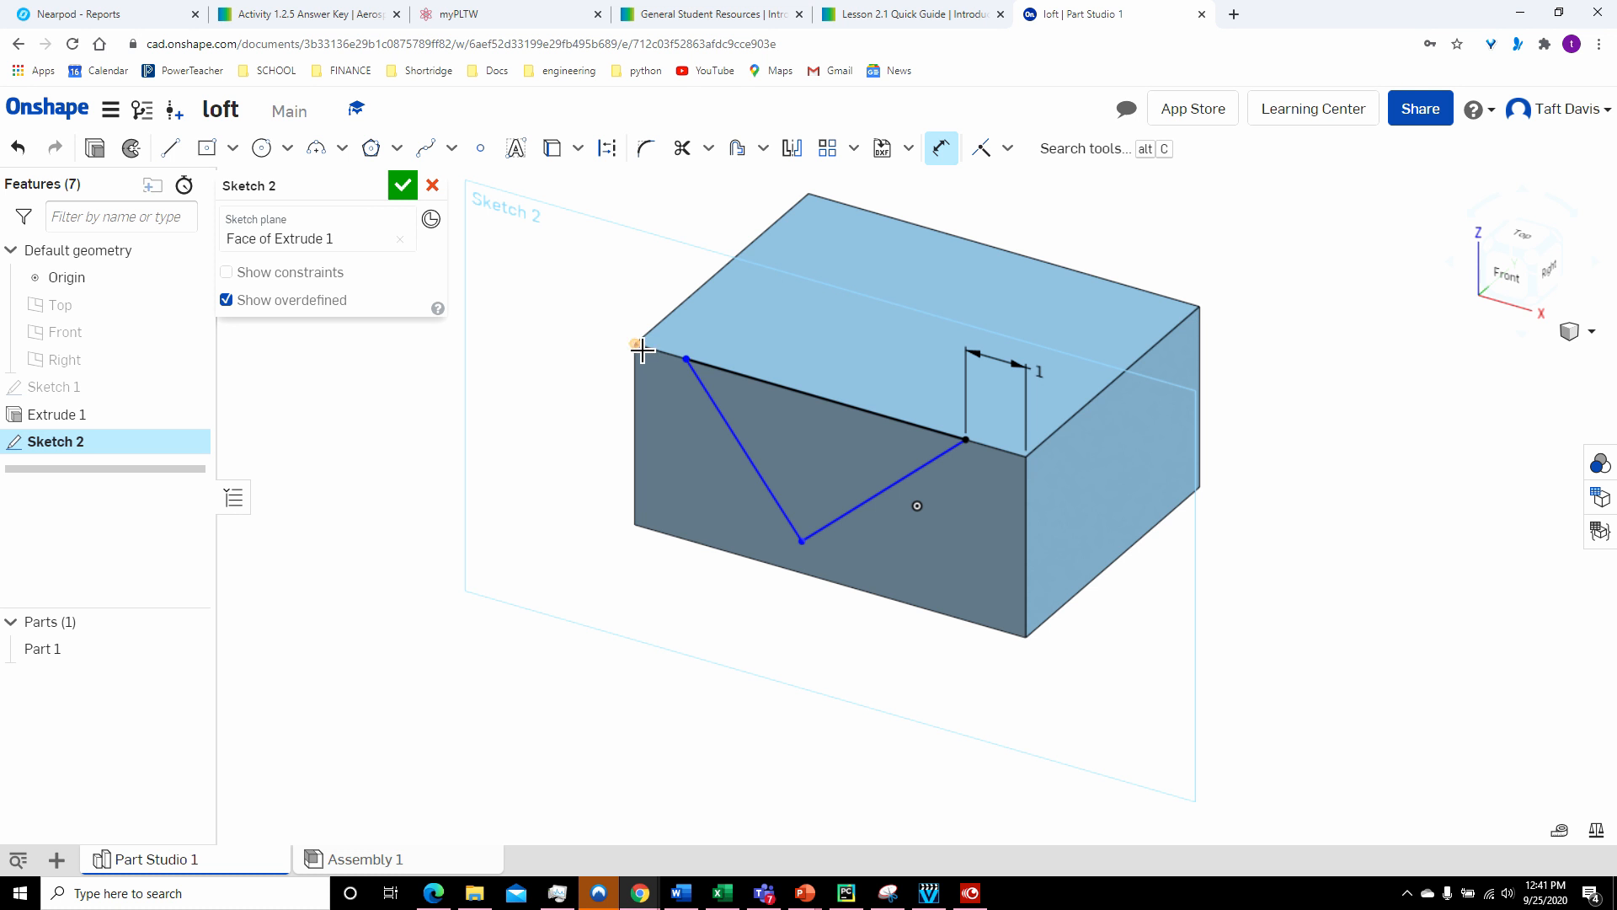
{"action": "left_click", "coordinate": [695, 365]}
{"action": "left_click", "coordinate": [695, 290]}
{"action": "left_click", "coordinate": [696, 289]}
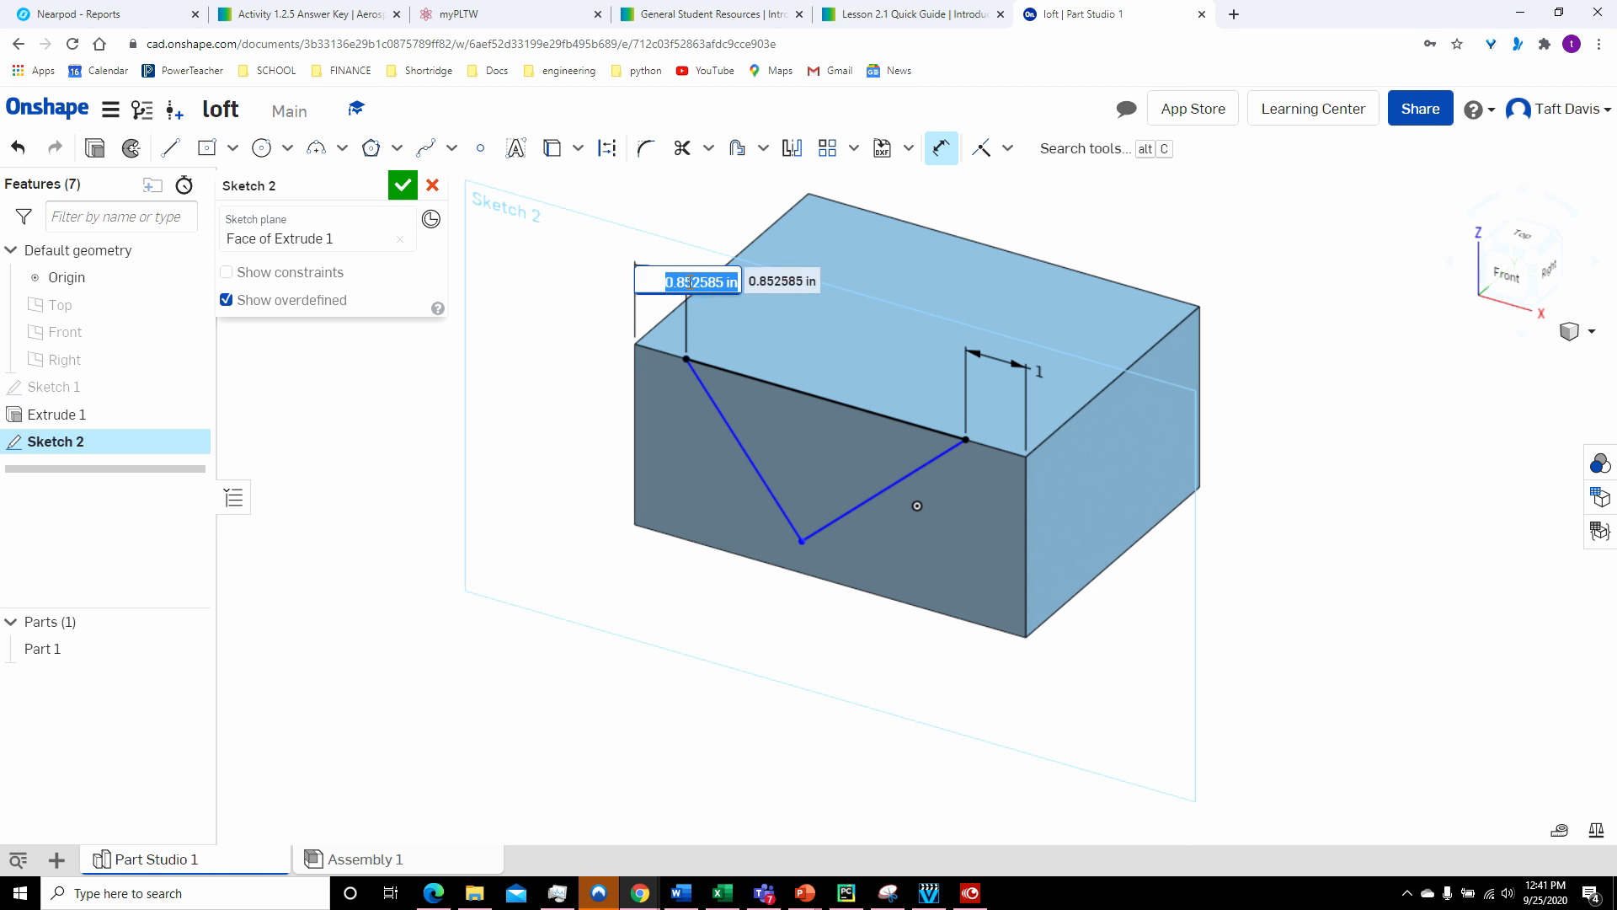
{"action": "type", "text": "1"}
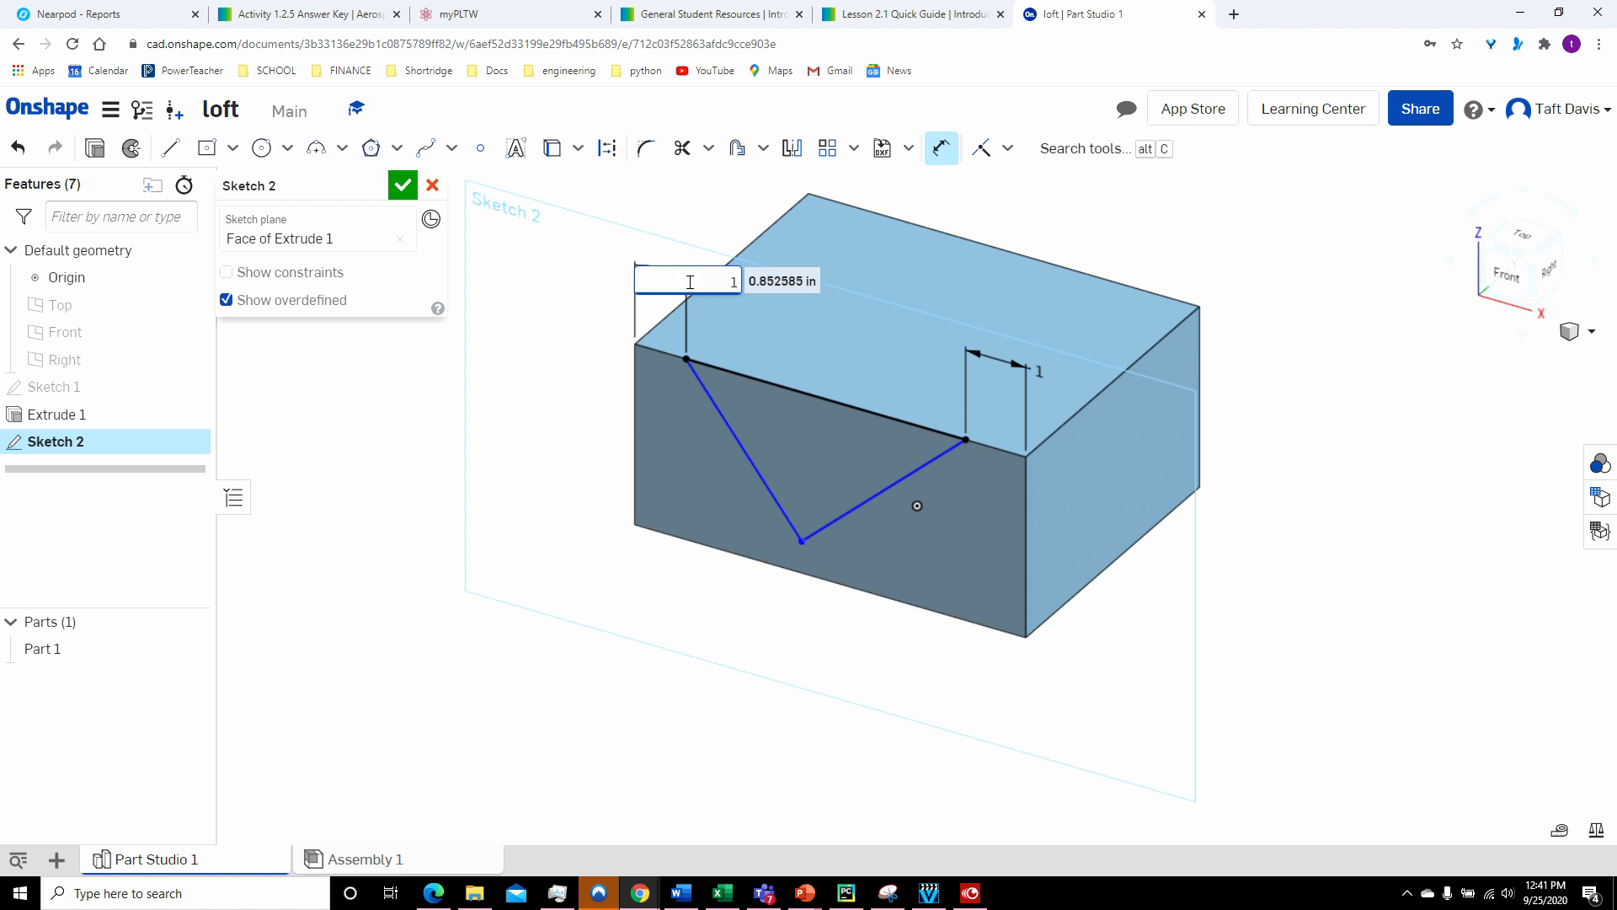
{"action": "key", "text": "Return"}
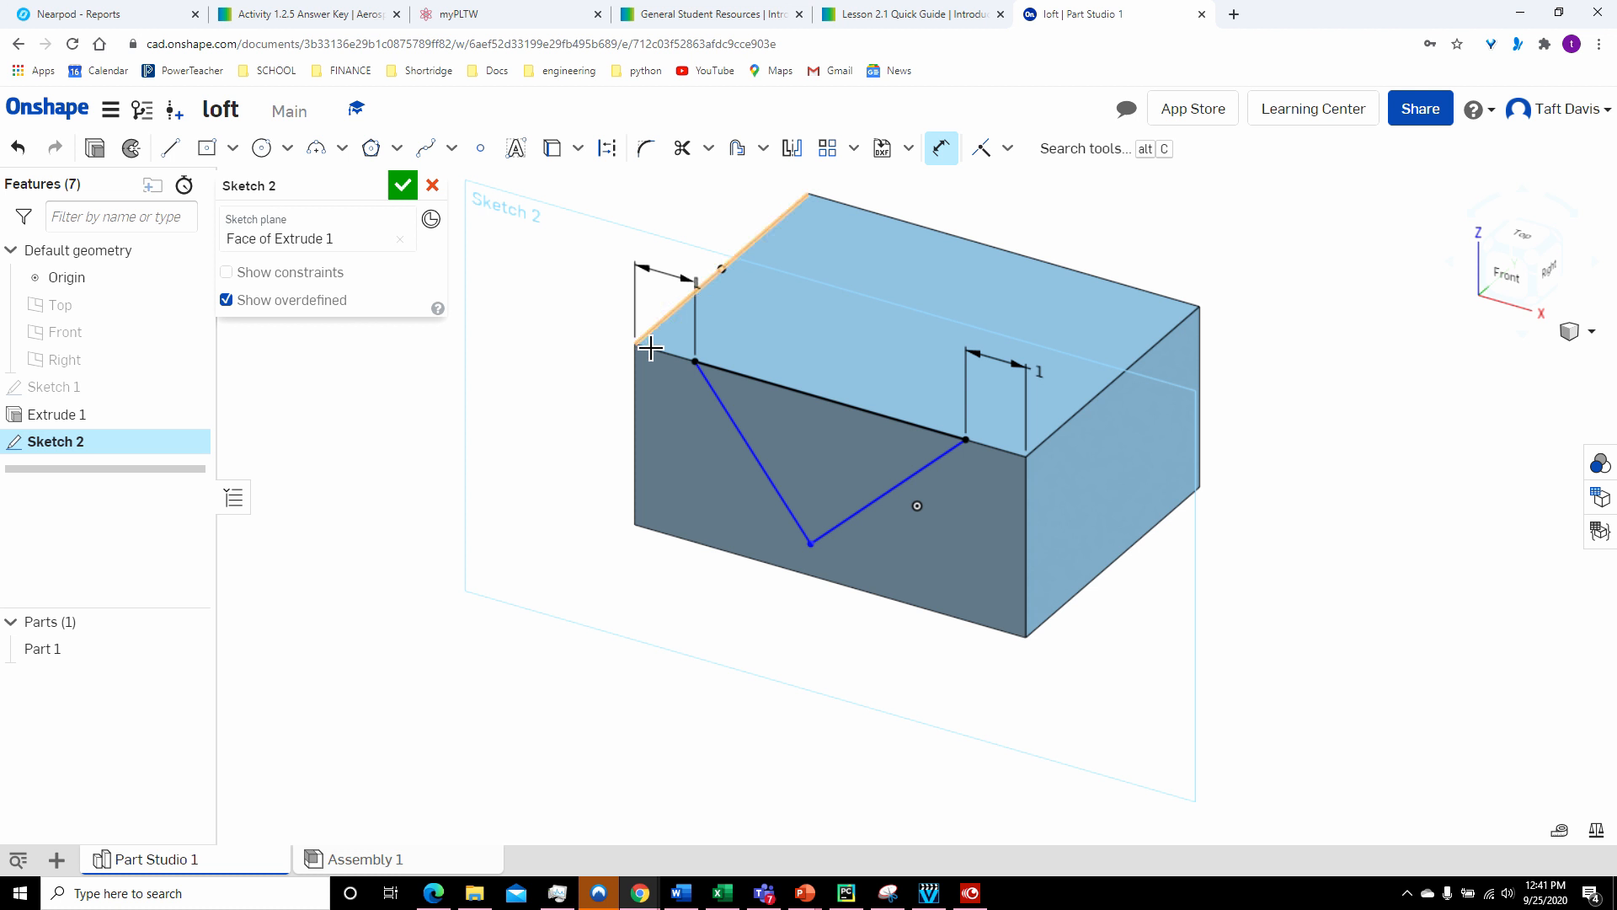
- Set the triangle's lower vertex 0.5 in above the front face's bottom edge
{"action": "left_click", "coordinate": [811, 581]}
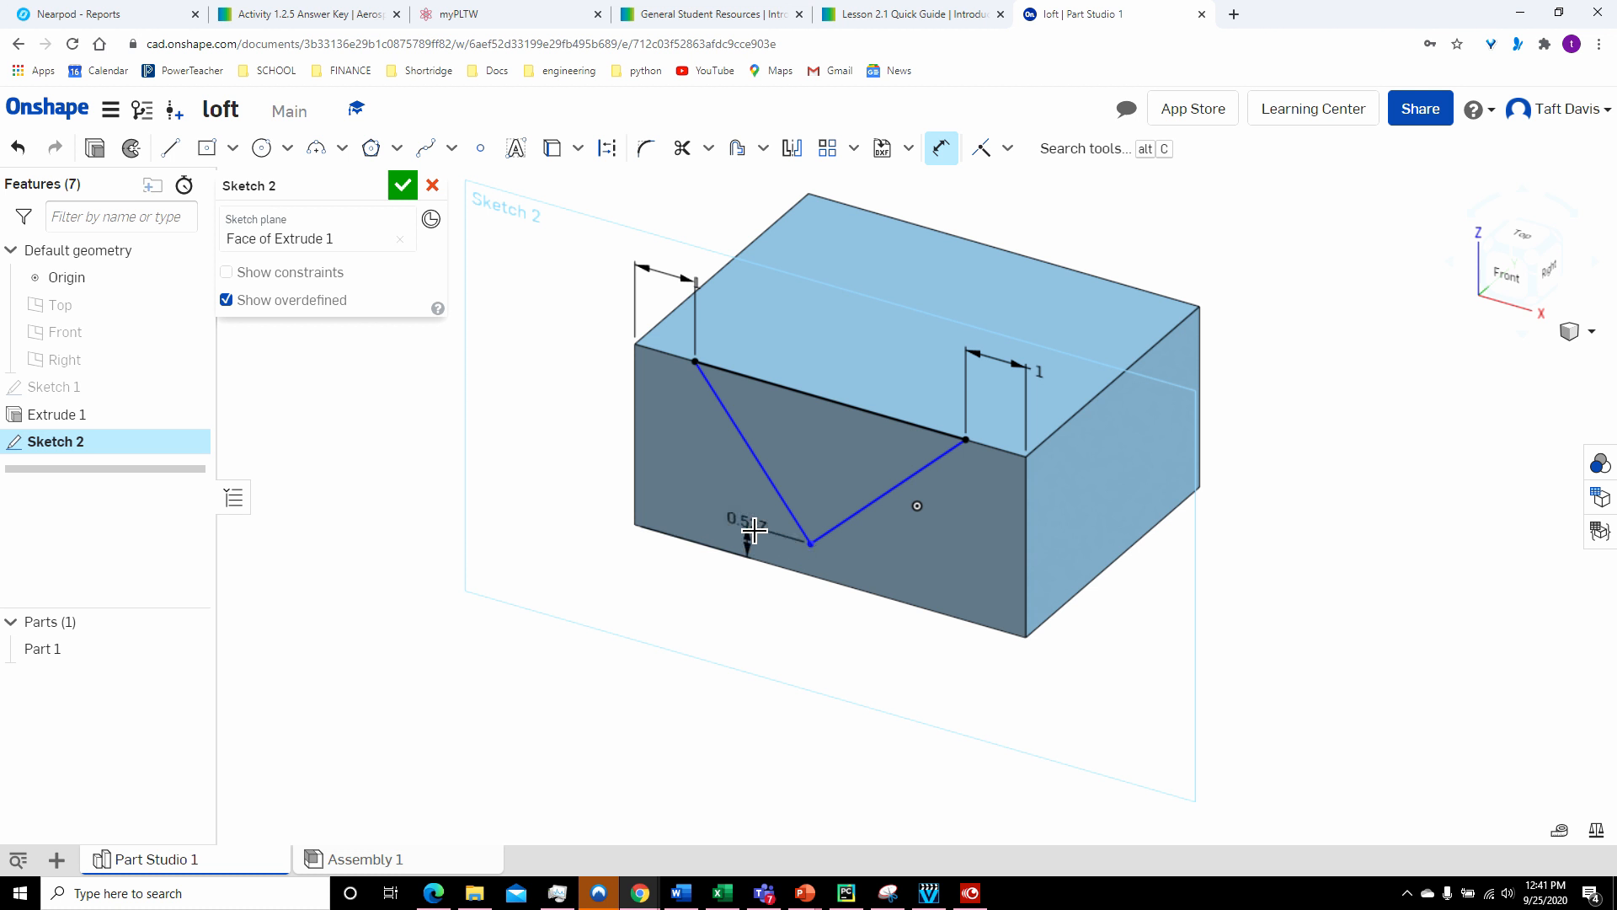
{"action": "left_click", "coordinate": [697, 587]}
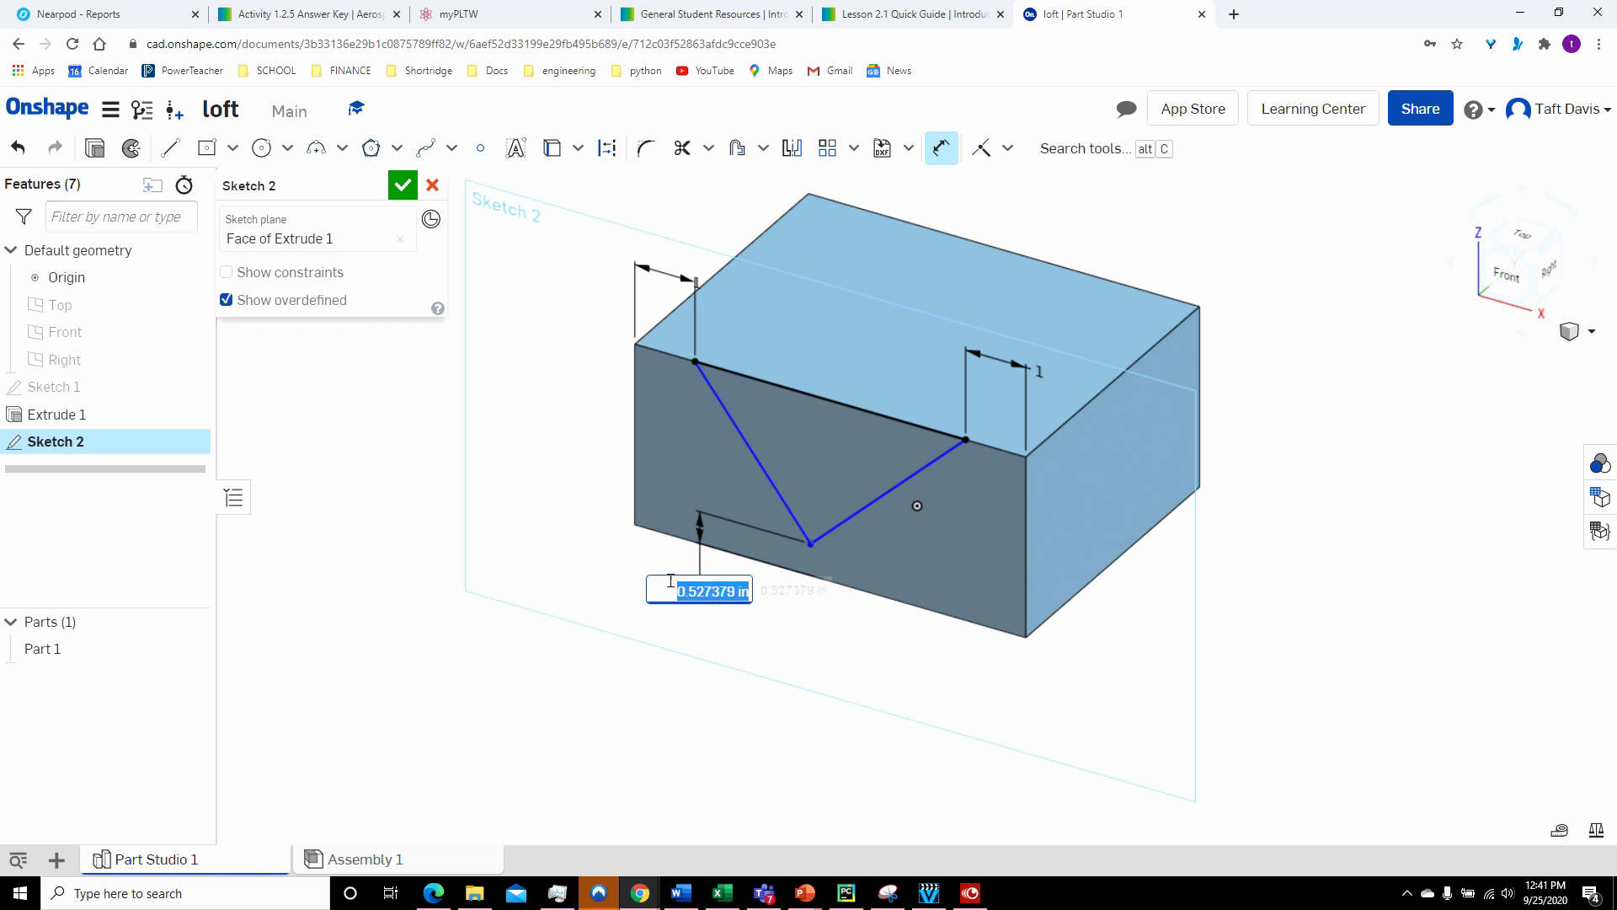
{"action": "key", "text": "BackSpace"}
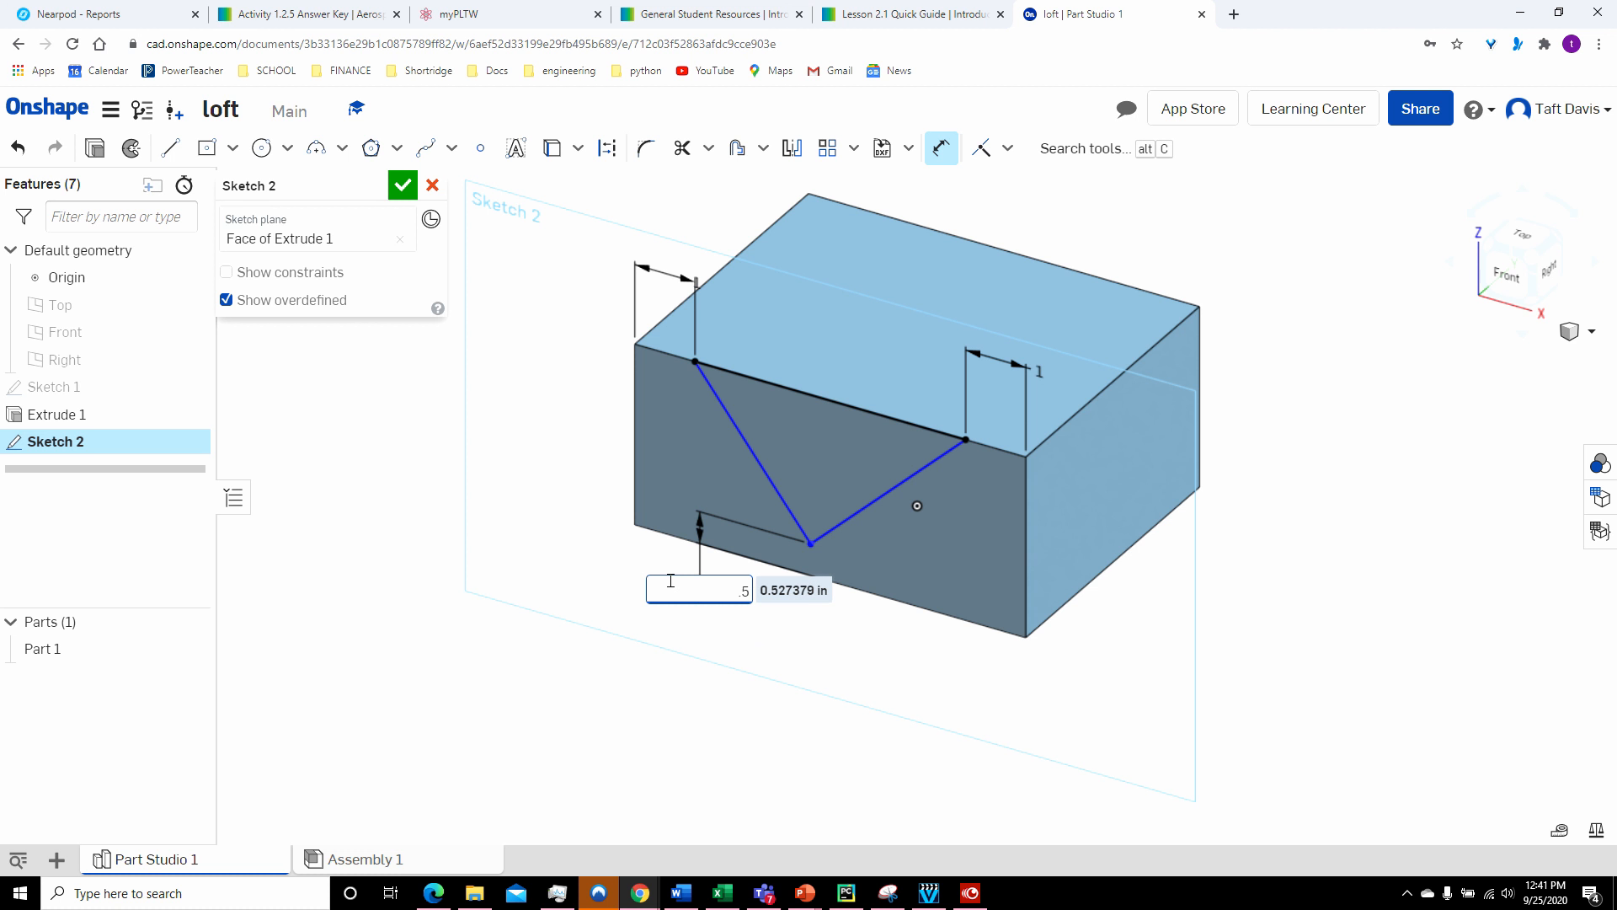
{"action": "key", "text": "Return"}
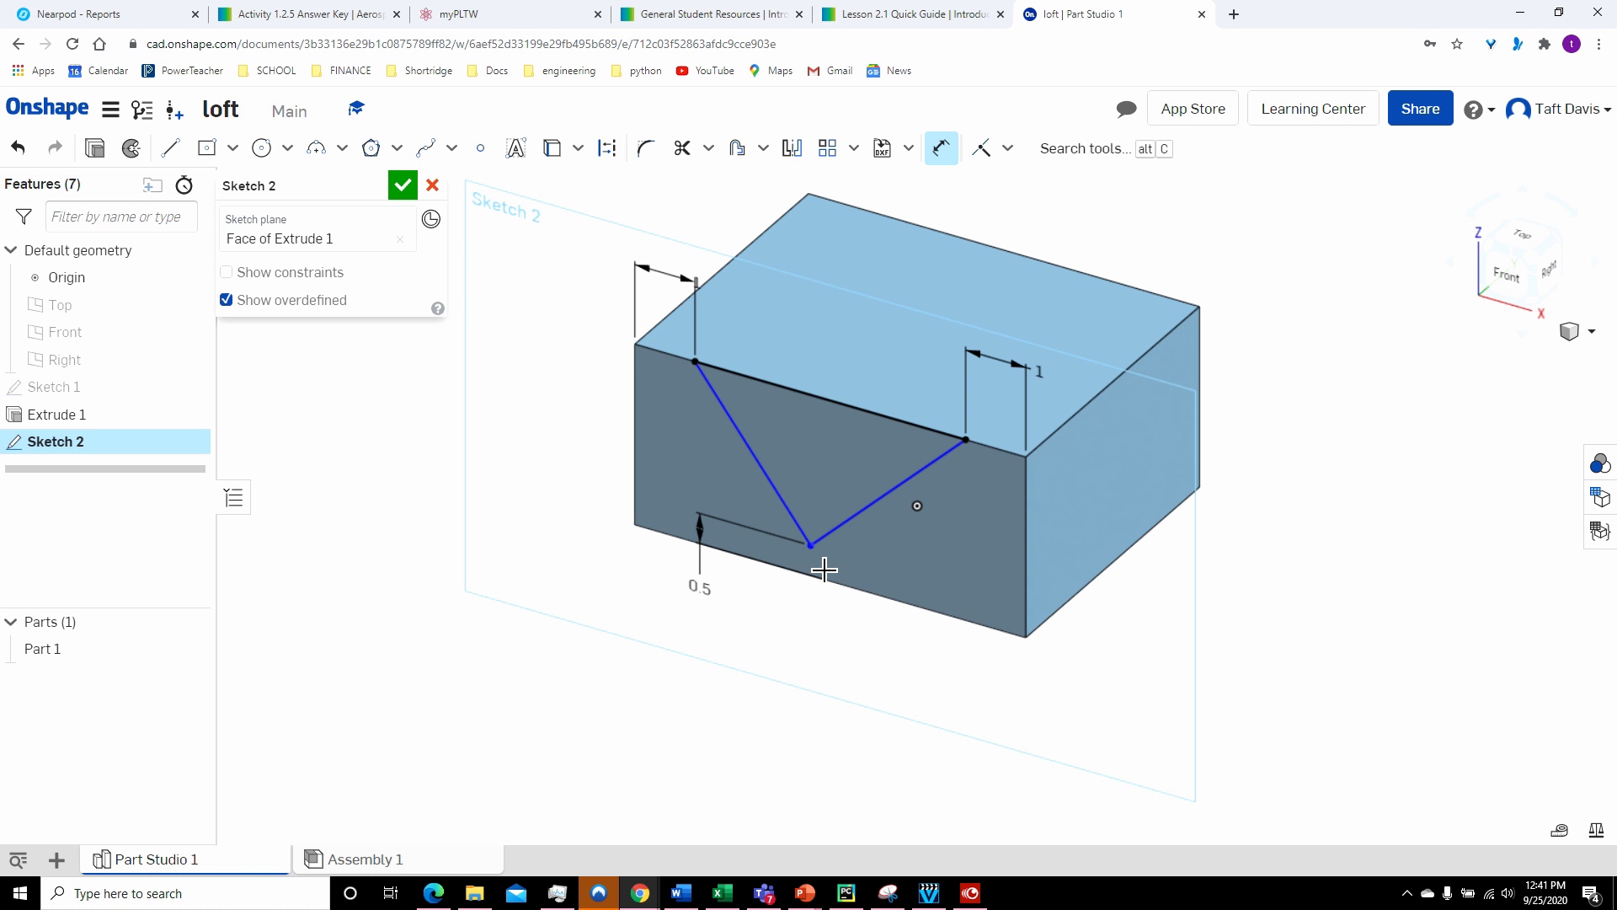
- Check the isometric drawing in Word, set the triangle's lower vertex 3.5 in from the front face's right edge in Onshape, and finish the sketch
{"action": "left_click", "coordinate": [685, 898]}
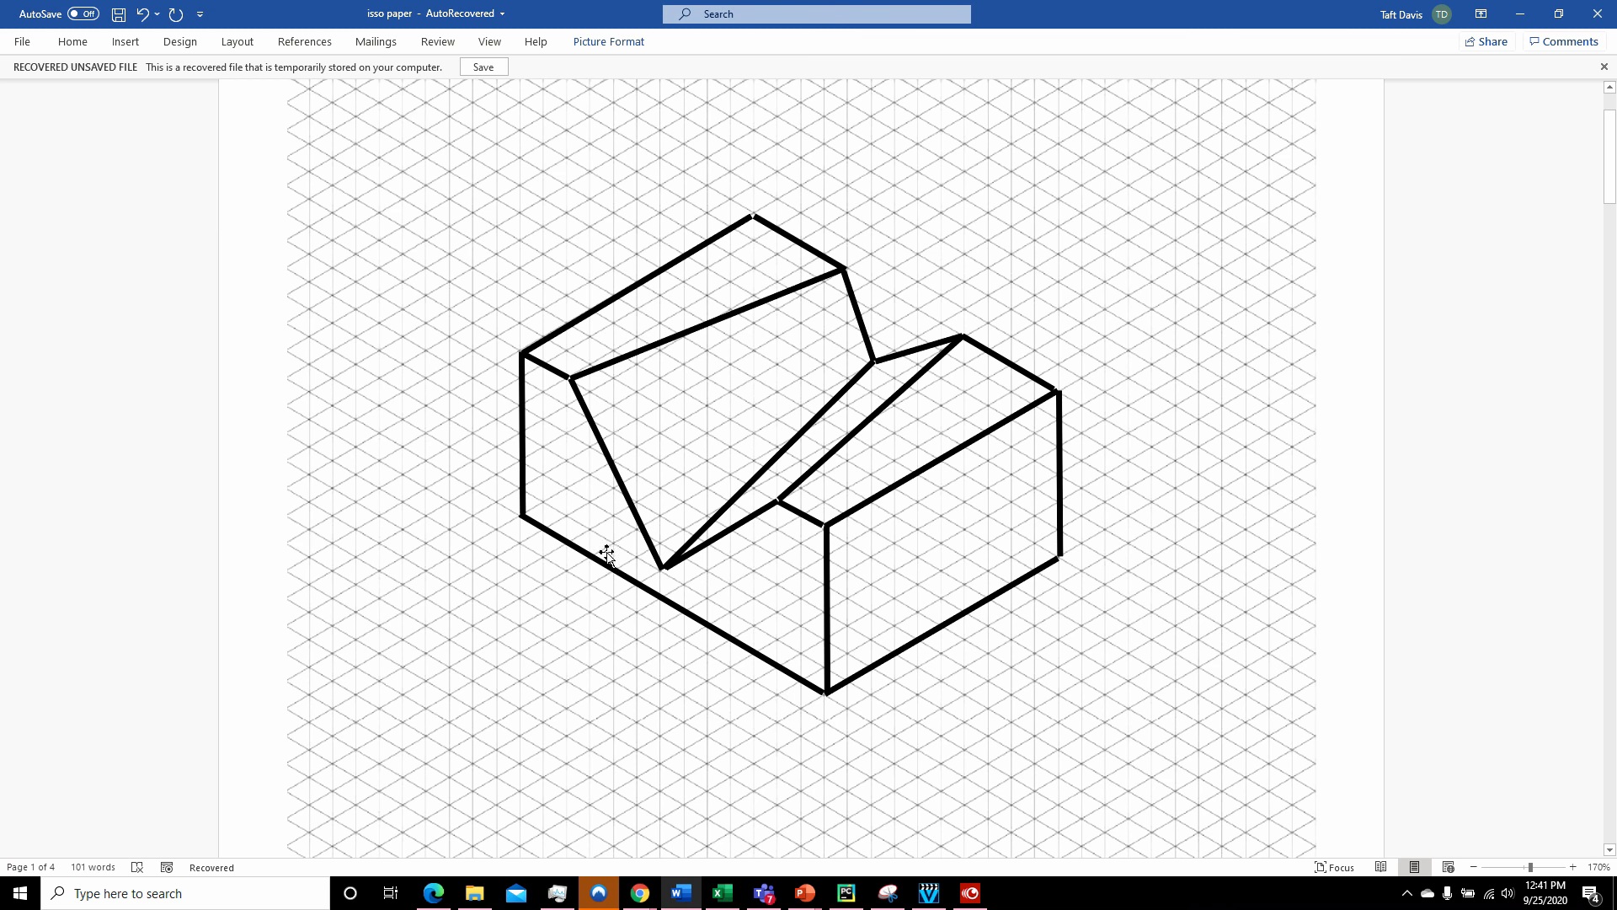
{"action": "left_click", "coordinate": [683, 894]}
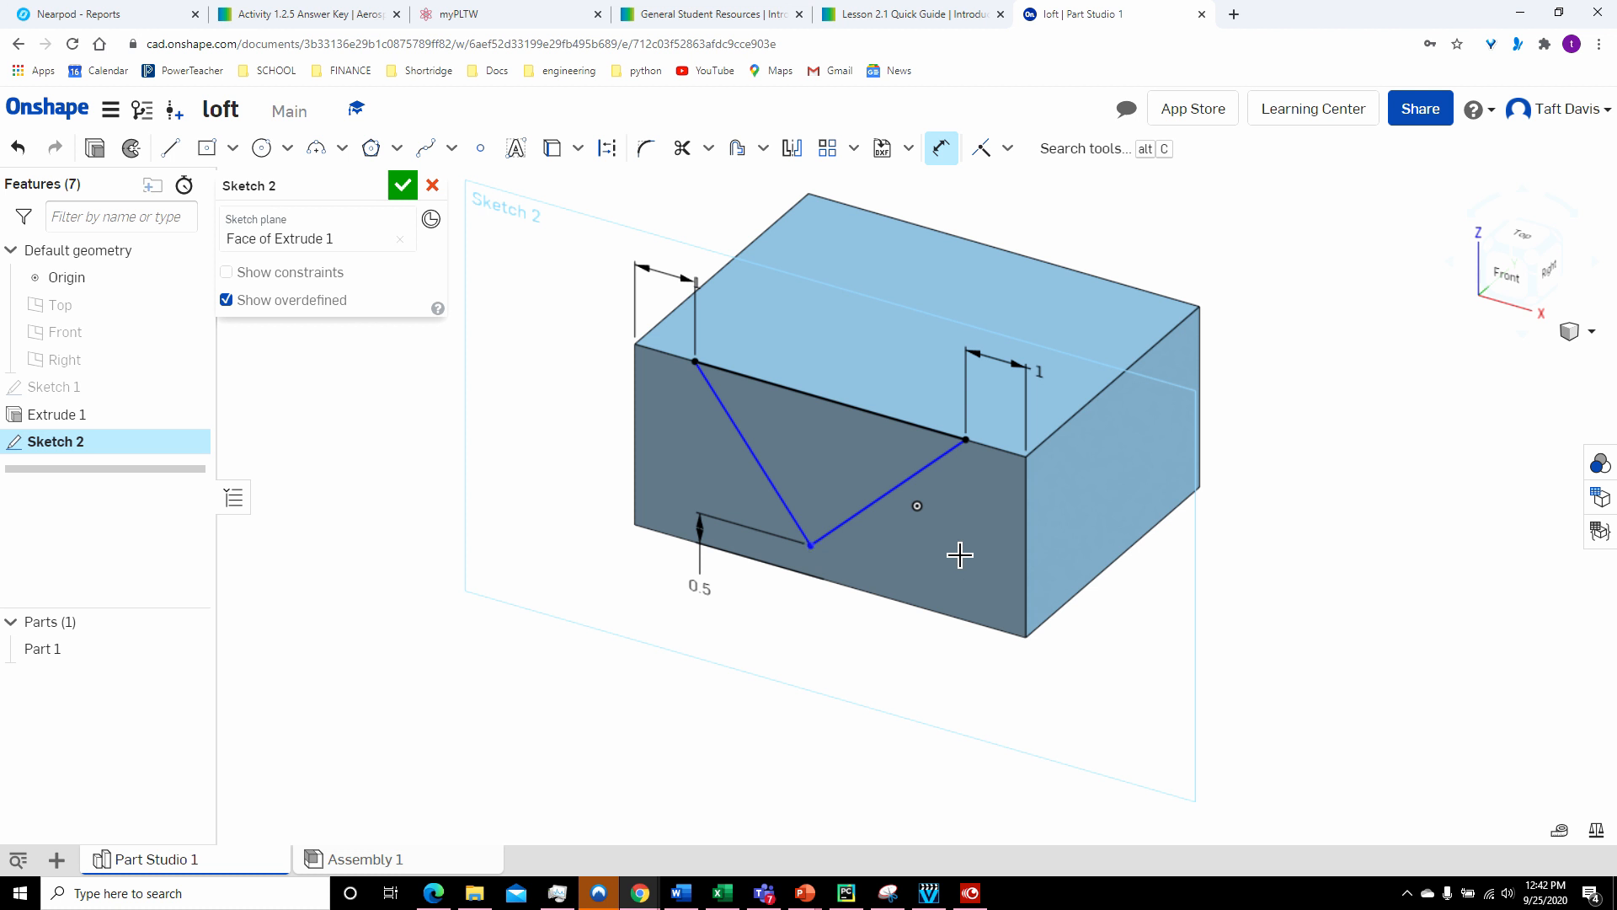
{"action": "left_click", "coordinate": [1023, 557]}
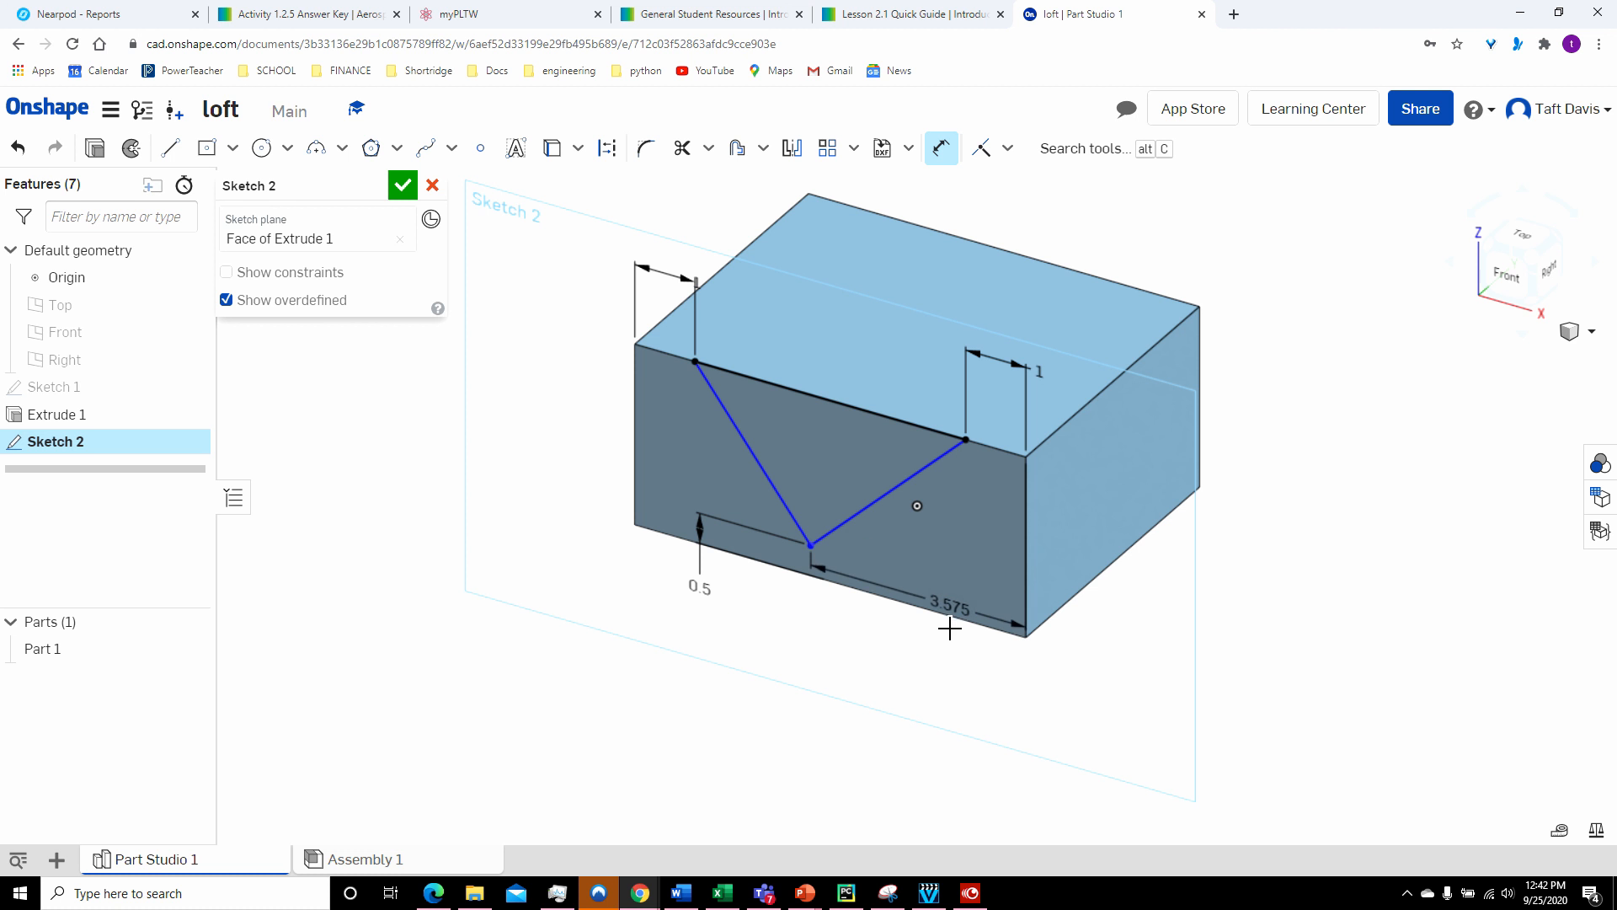
{"action": "left_click", "coordinate": [930, 664]}
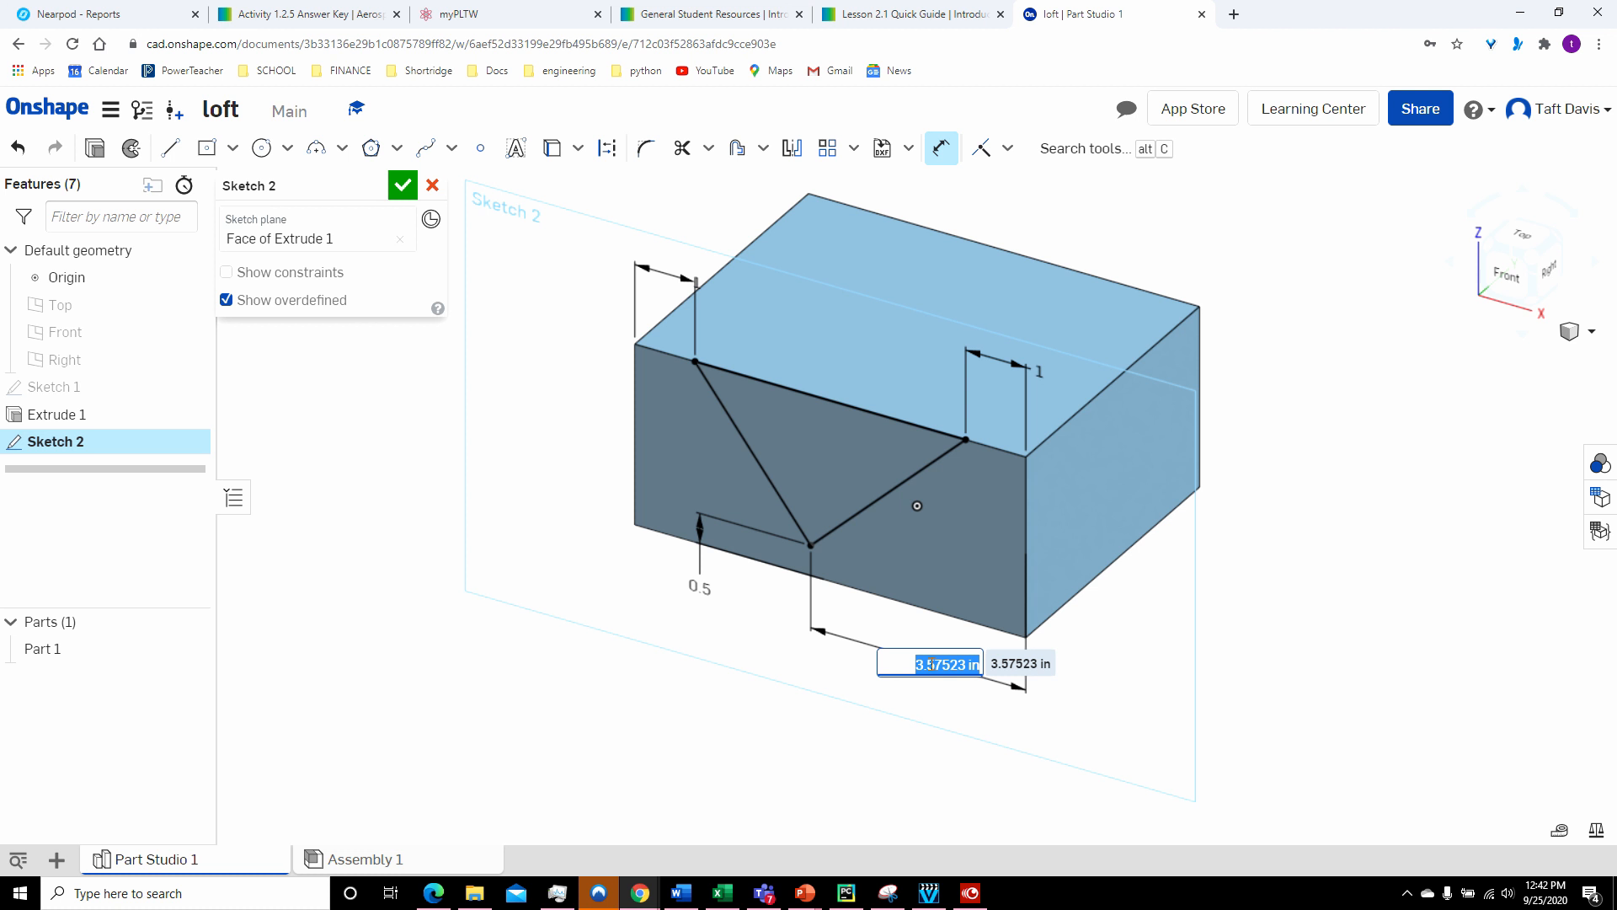
{"action": "type", "text": "3.5"}
{"action": "key", "text": "Return"}
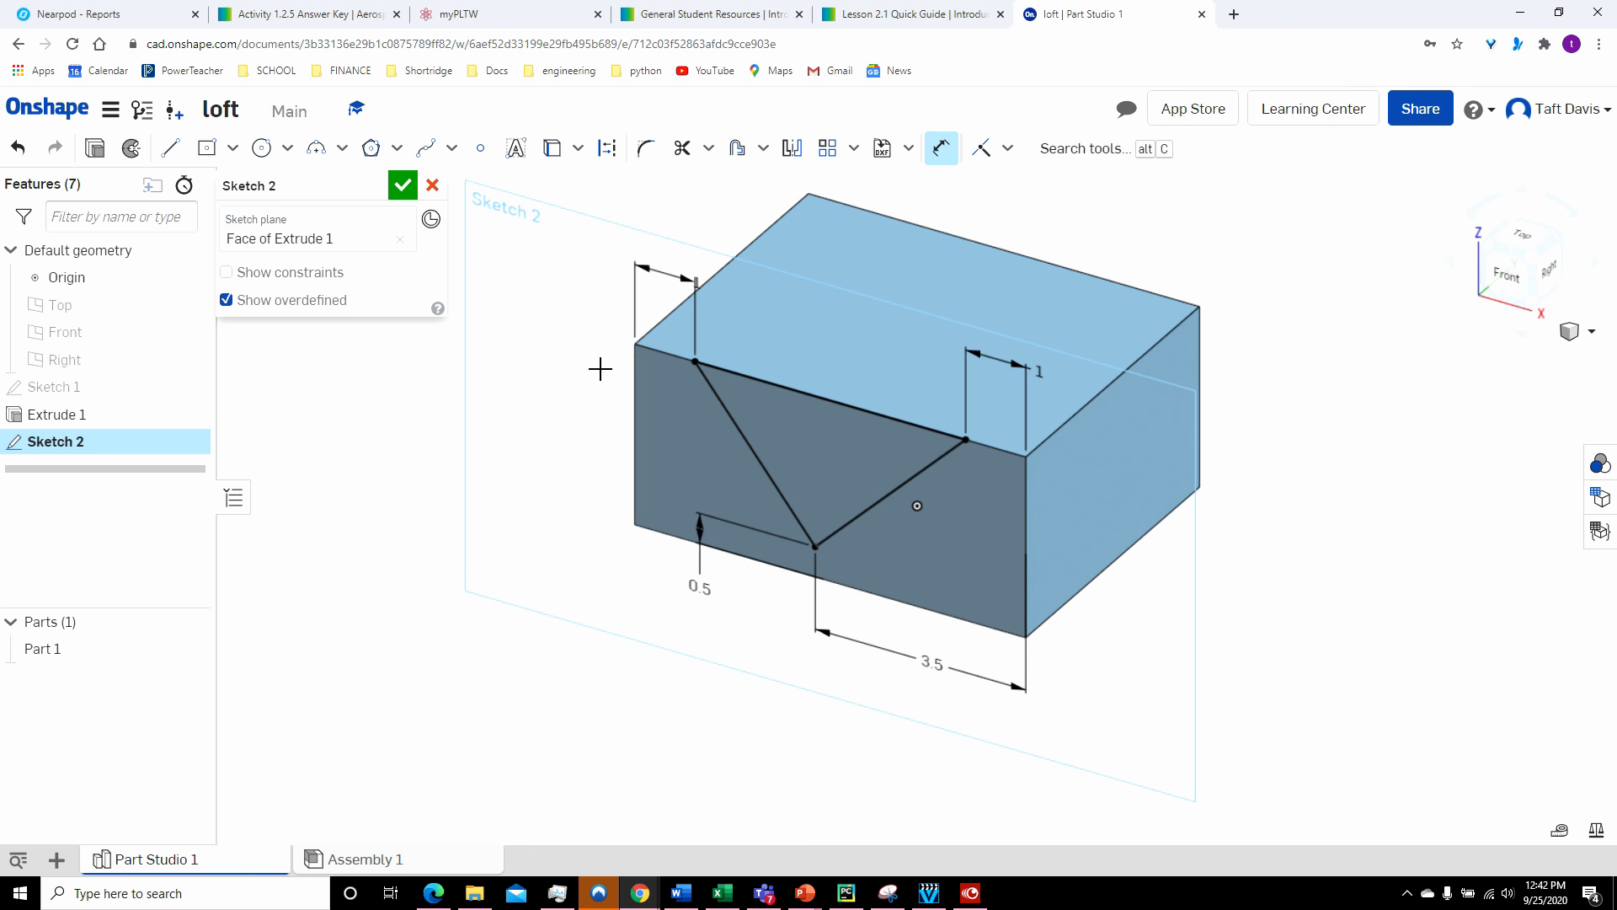
{"action": "left_click", "coordinate": [401, 188]}
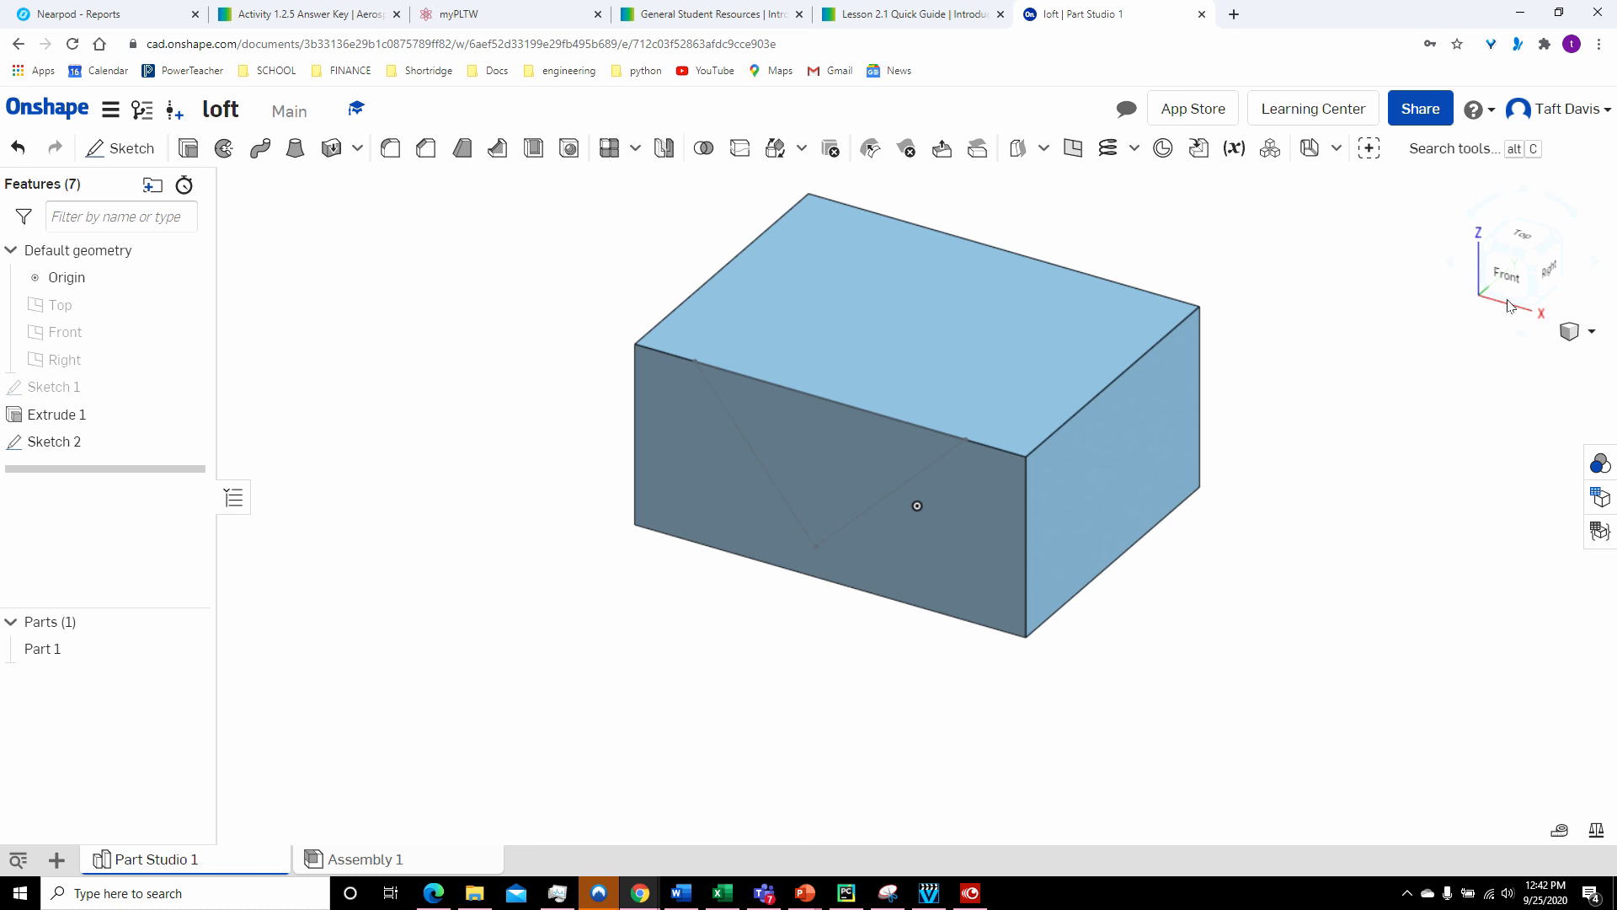
- Start a new sketch on the block's back face and view that face straight on
{"action": "left_click", "coordinate": [1549, 271]}
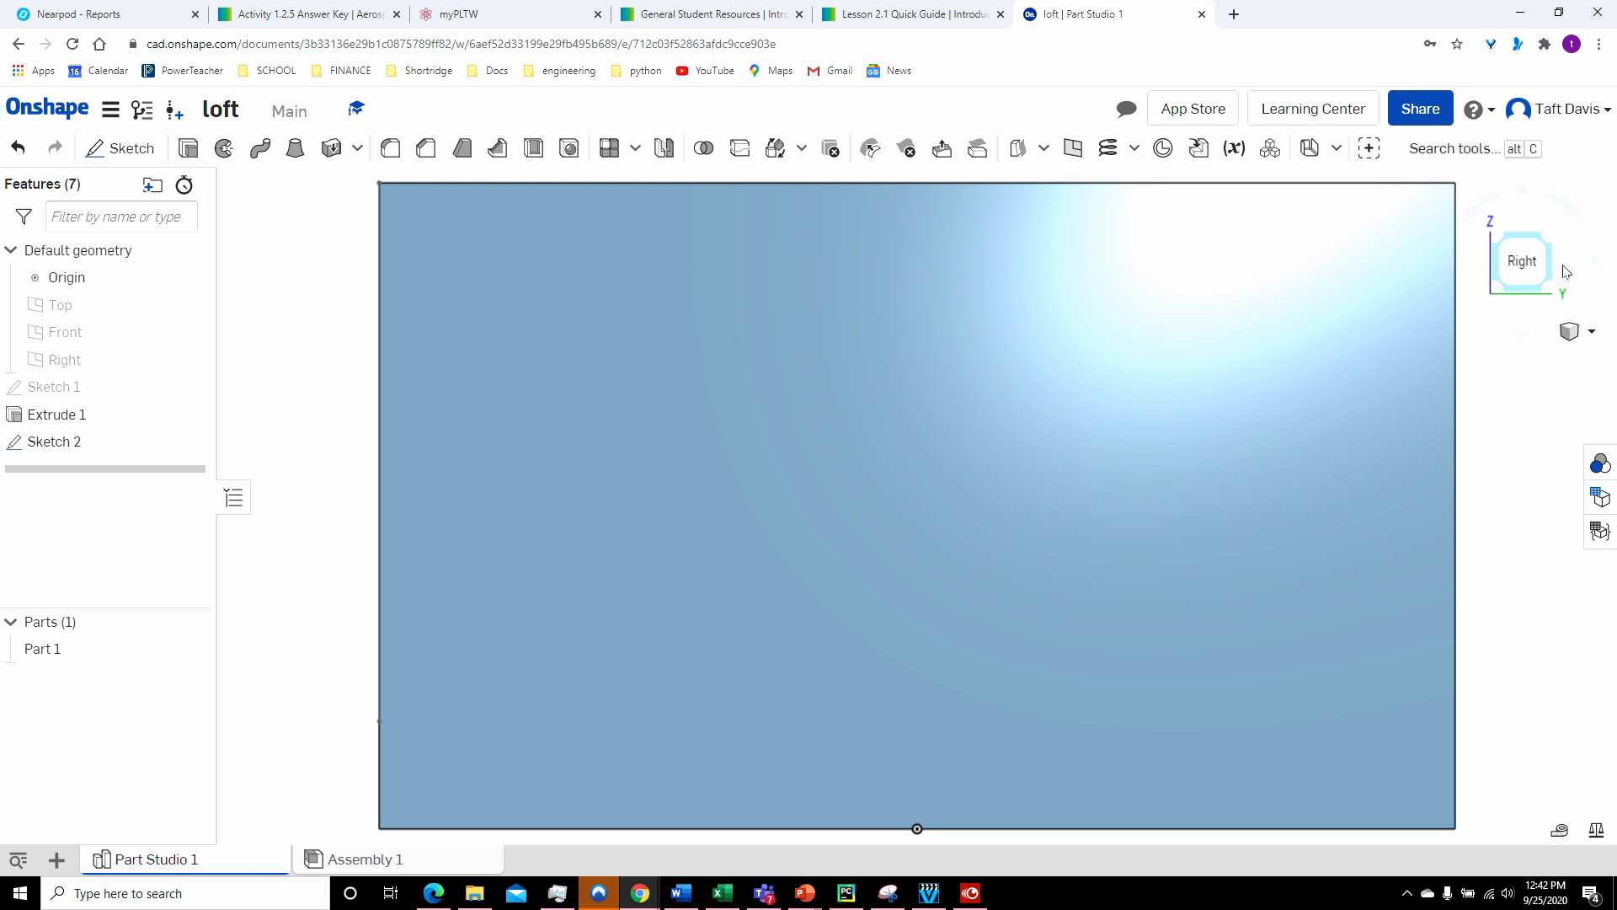
{"action": "left_click", "coordinate": [1593, 266]}
{"action": "left_click", "coordinate": [1592, 268]}
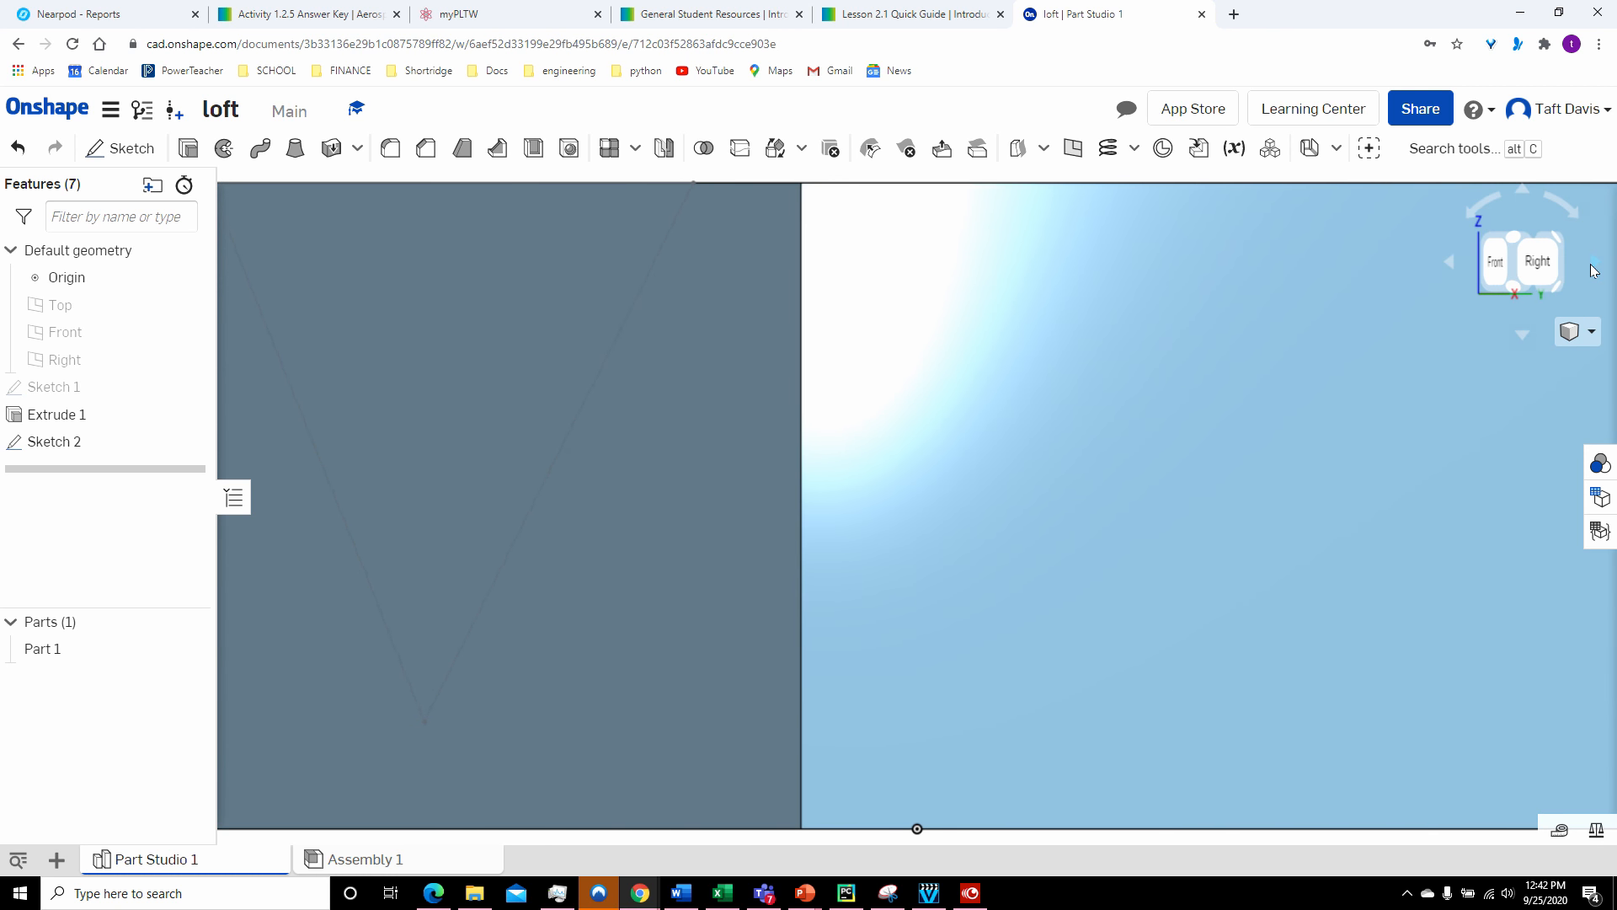
{"action": "left_click", "coordinate": [1590, 331]}
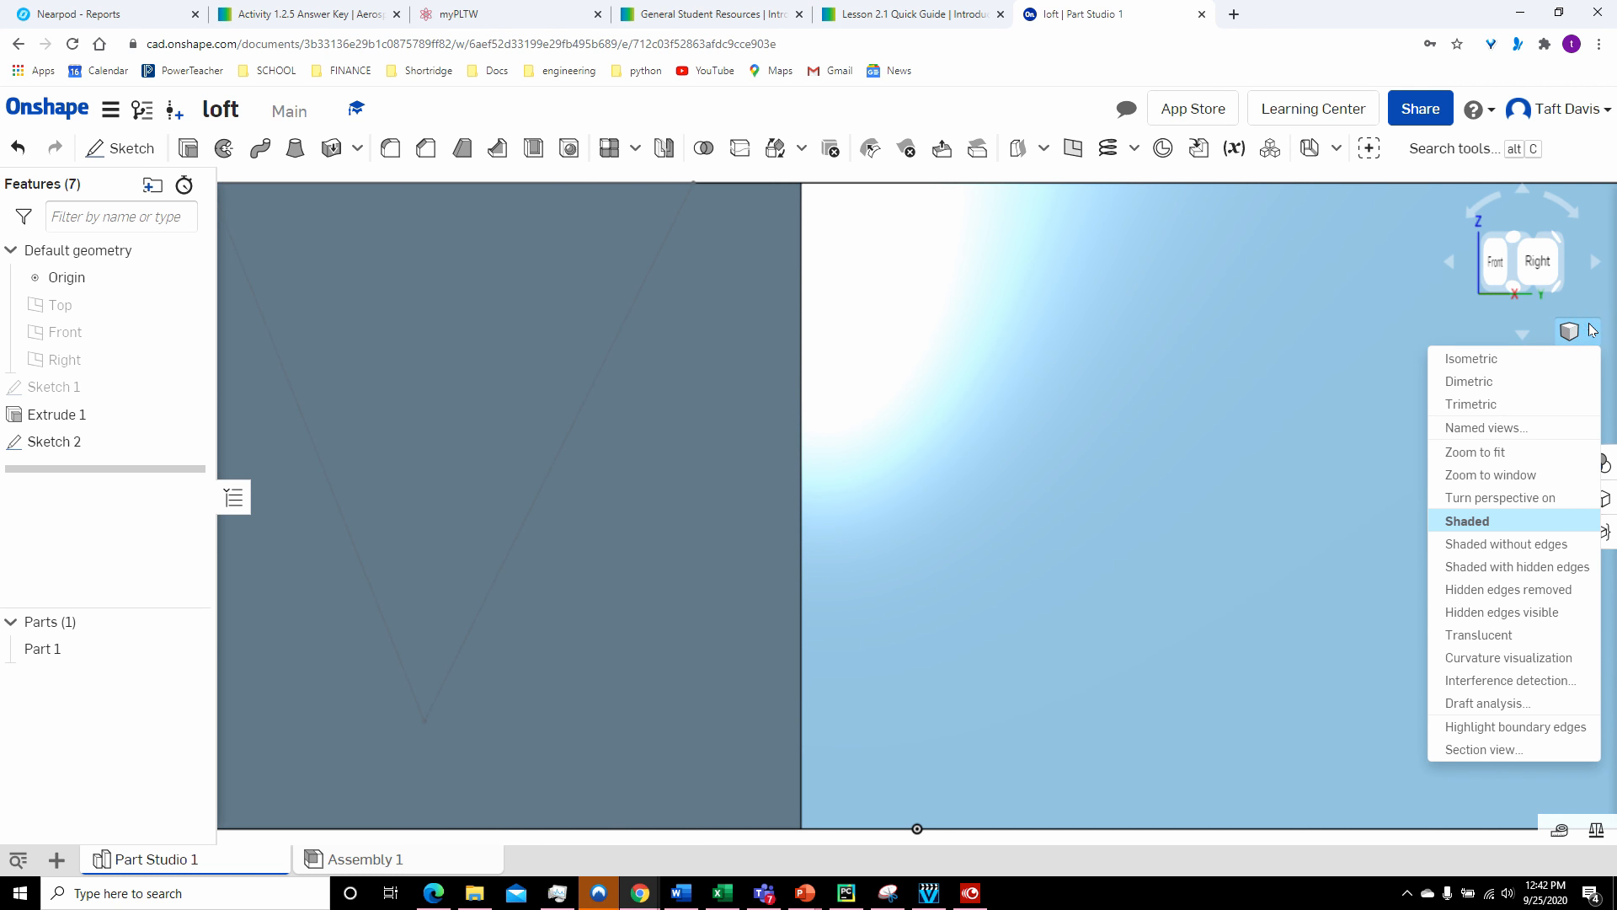
{"action": "left_click", "coordinate": [1561, 360]}
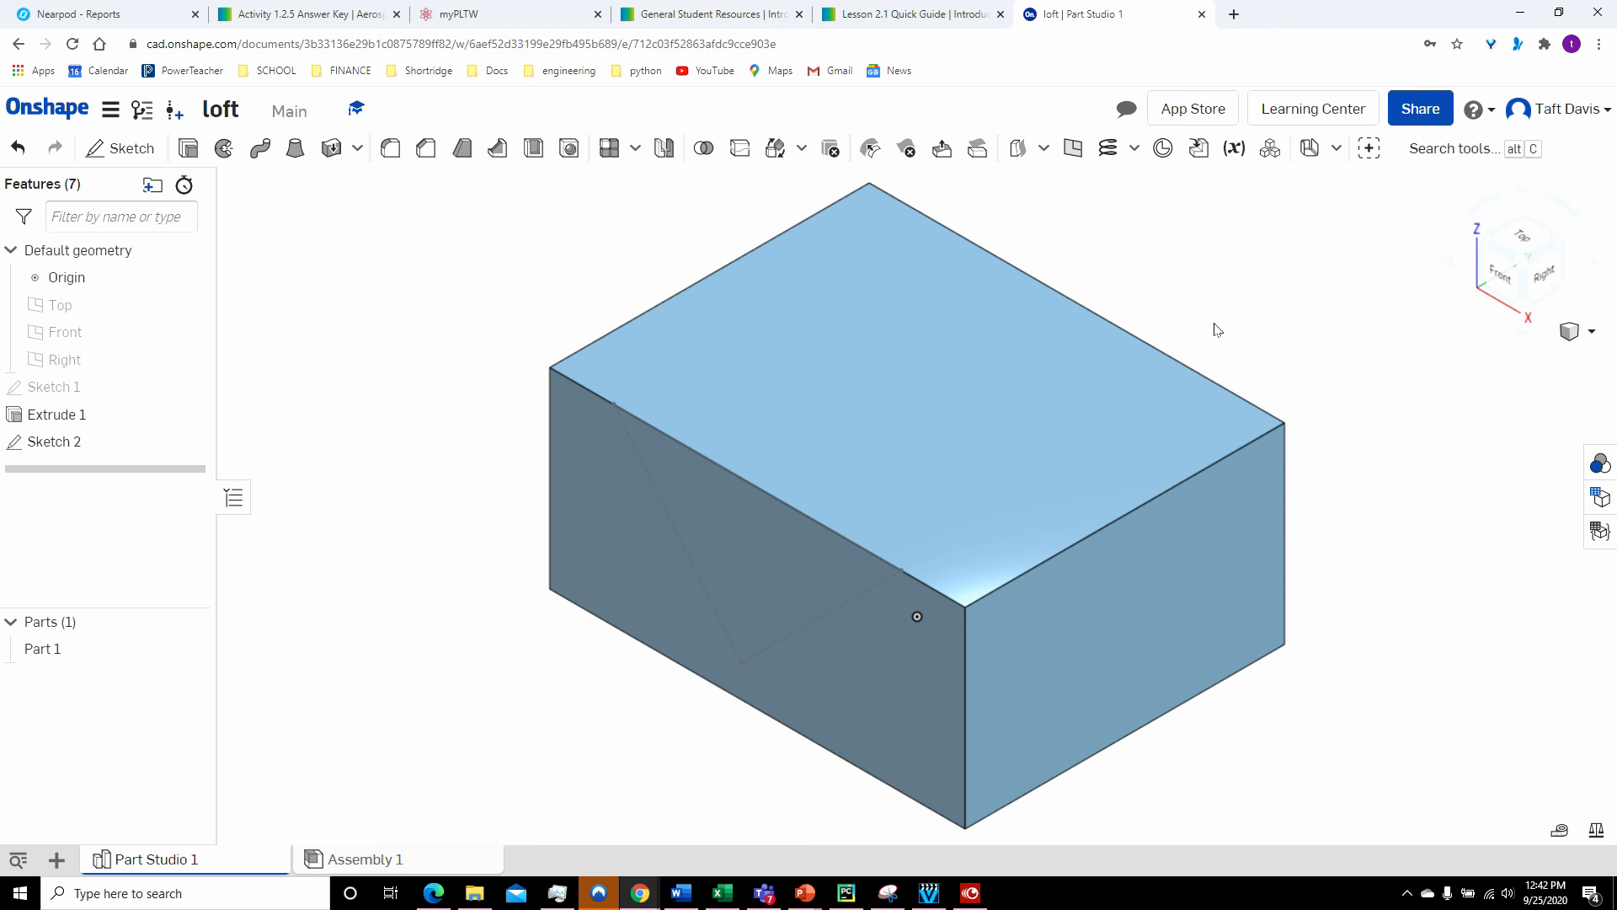
{"action": "left_click", "coordinate": [1452, 268]}
{"action": "left_click", "coordinate": [1452, 267]}
{"action": "left_click", "coordinate": [1452, 268]}
{"action": "left_click", "coordinate": [1452, 267]}
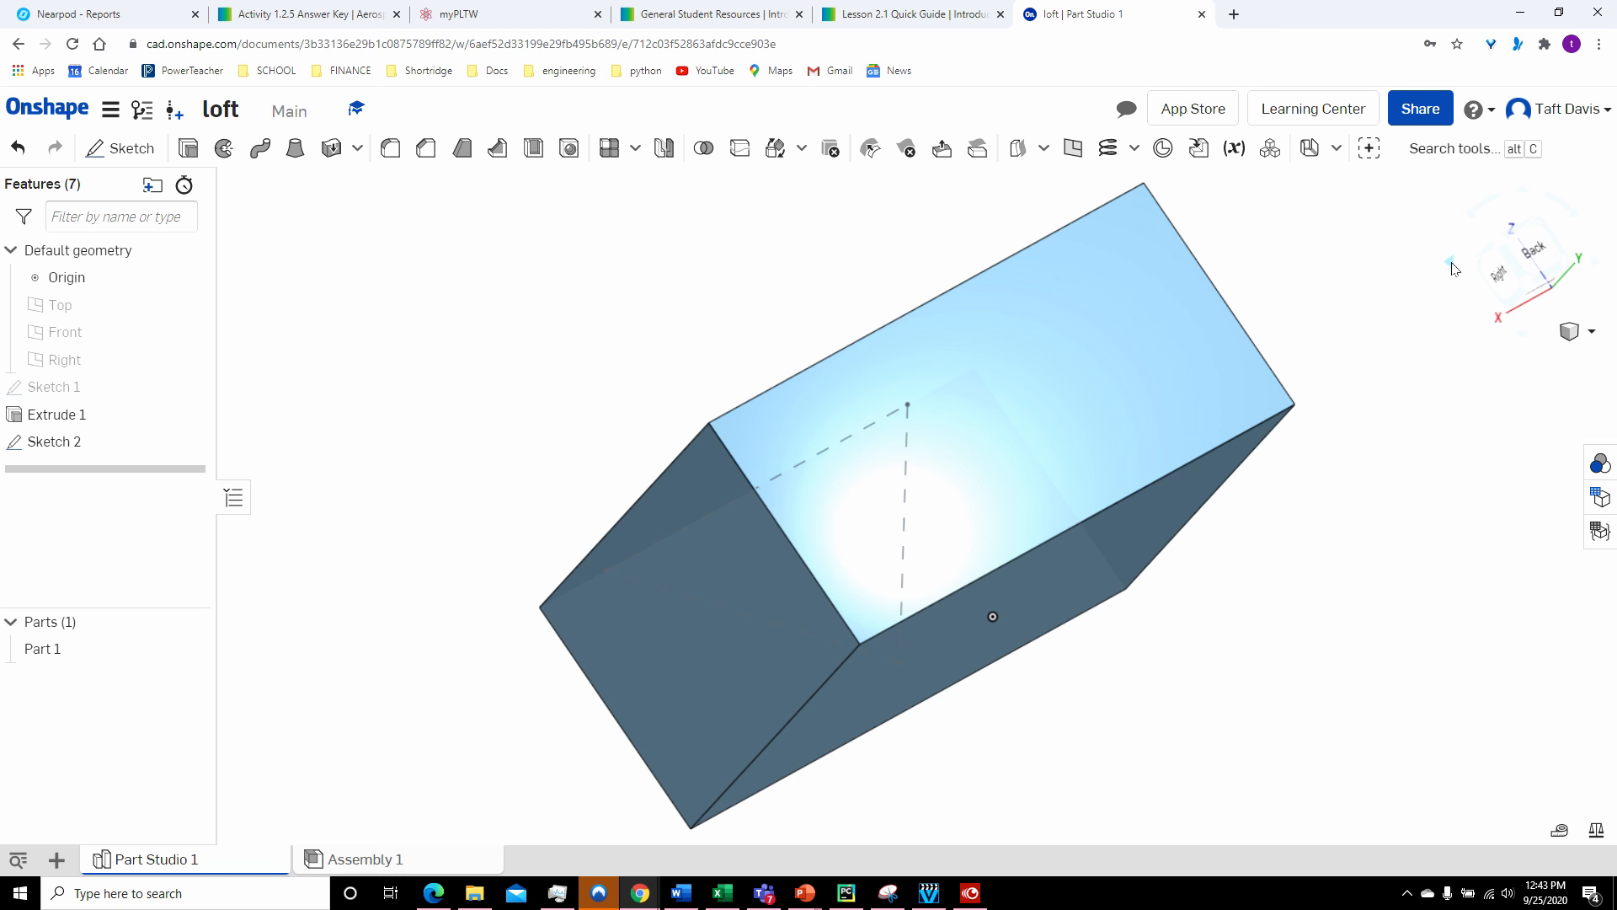
{"action": "right_click_drag", "start_coordinate": [1302, 358], "coordinate": [1308, 396]}
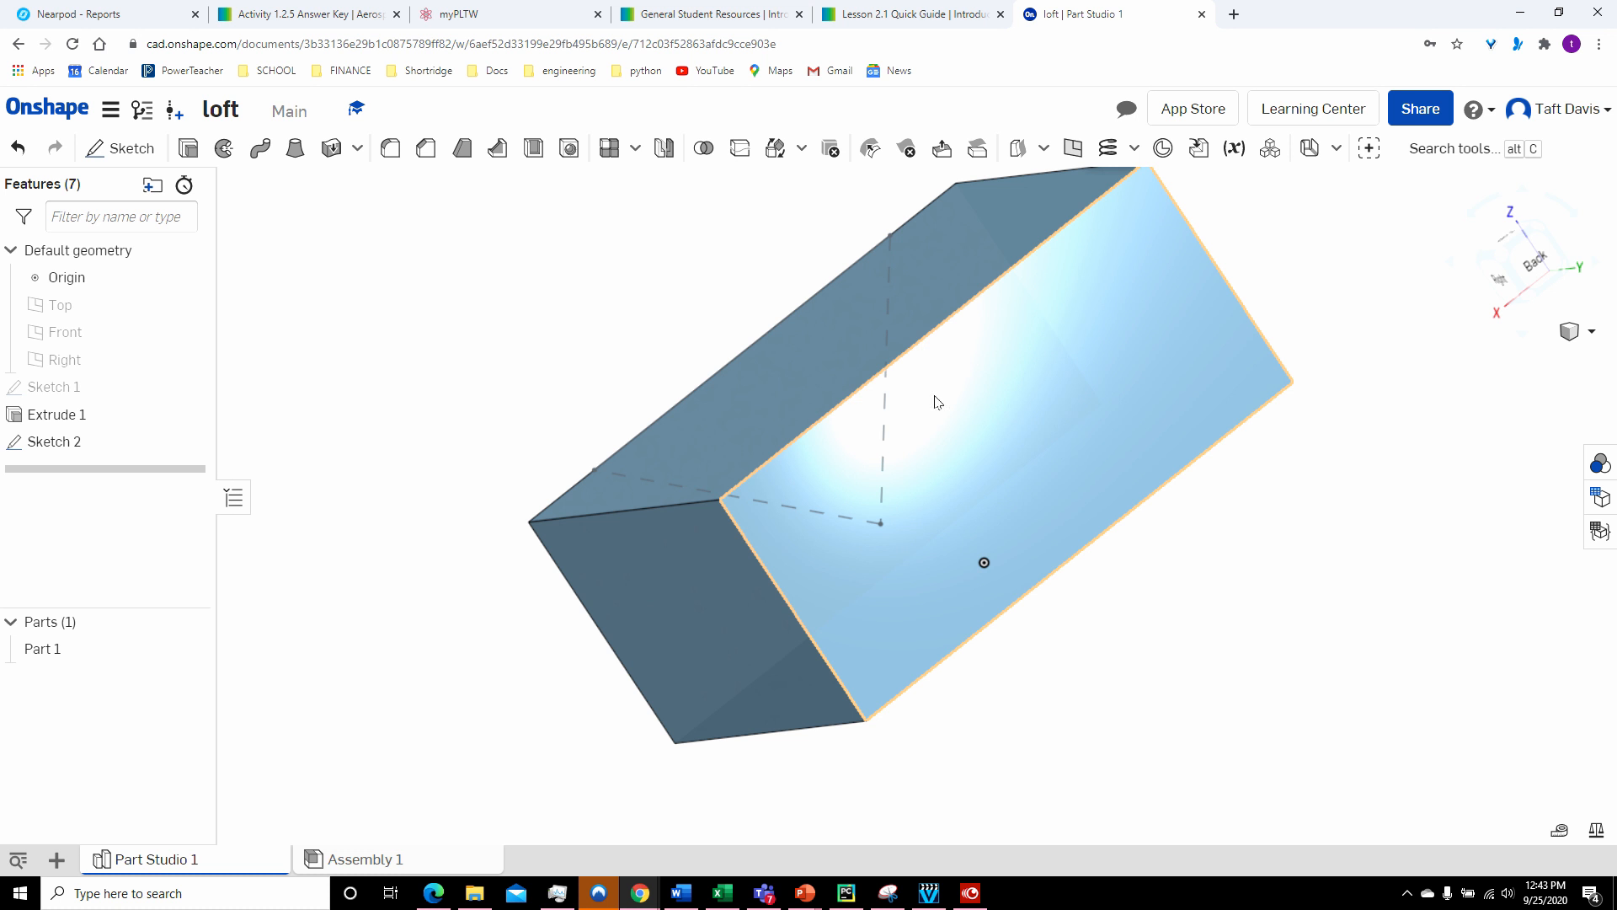
{"action": "left_click", "coordinate": [122, 148]}
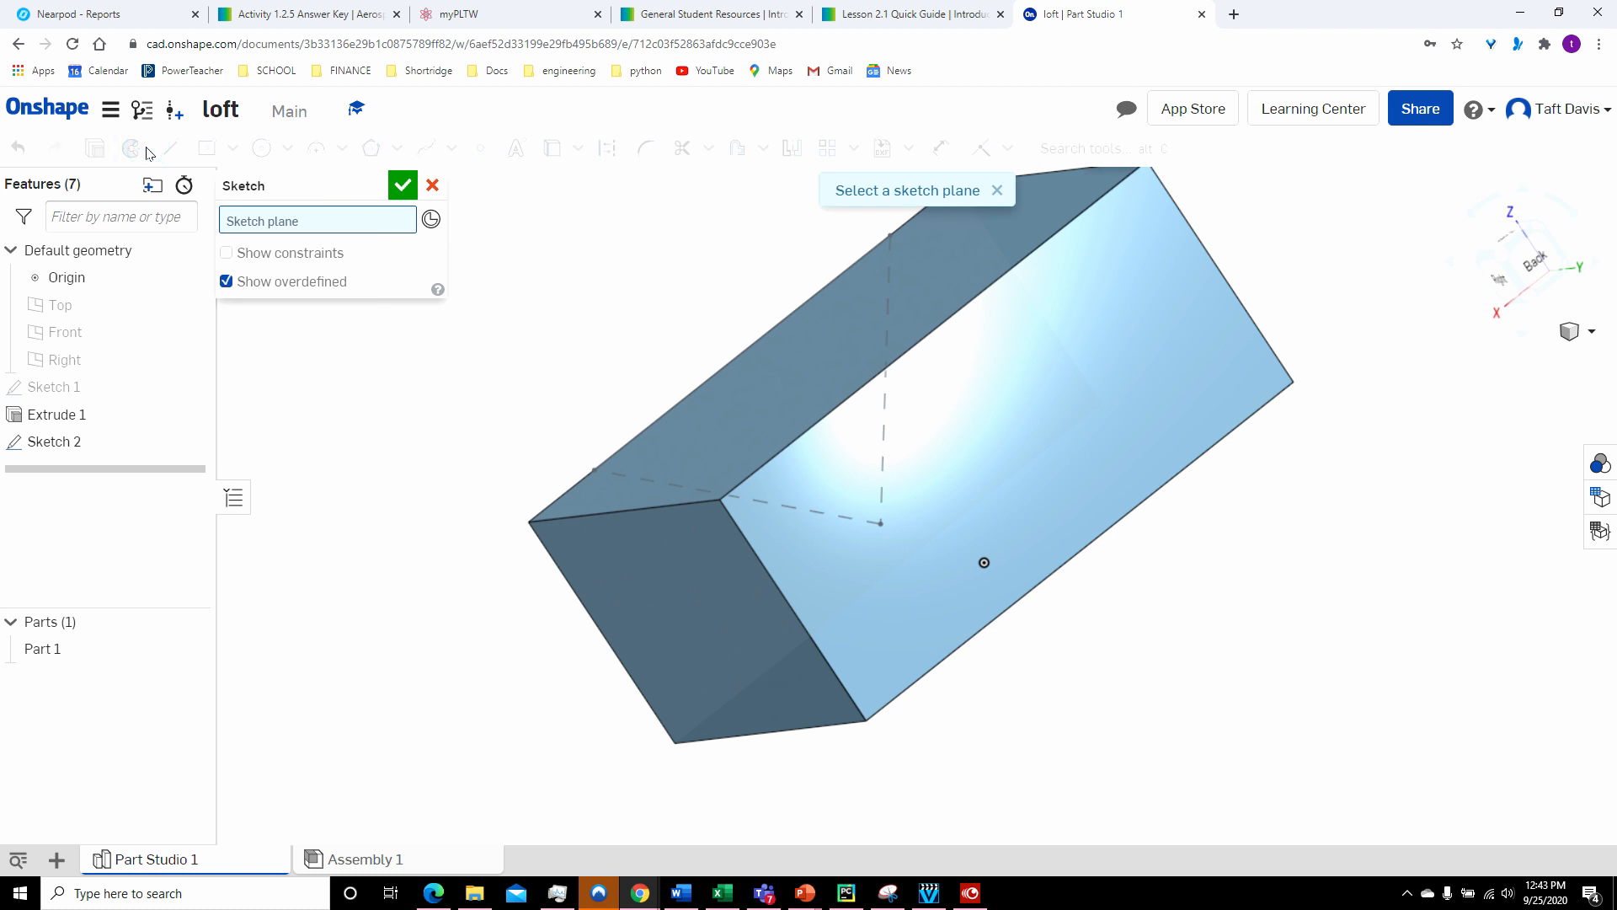
{"action": "left_click", "coordinate": [987, 428]}
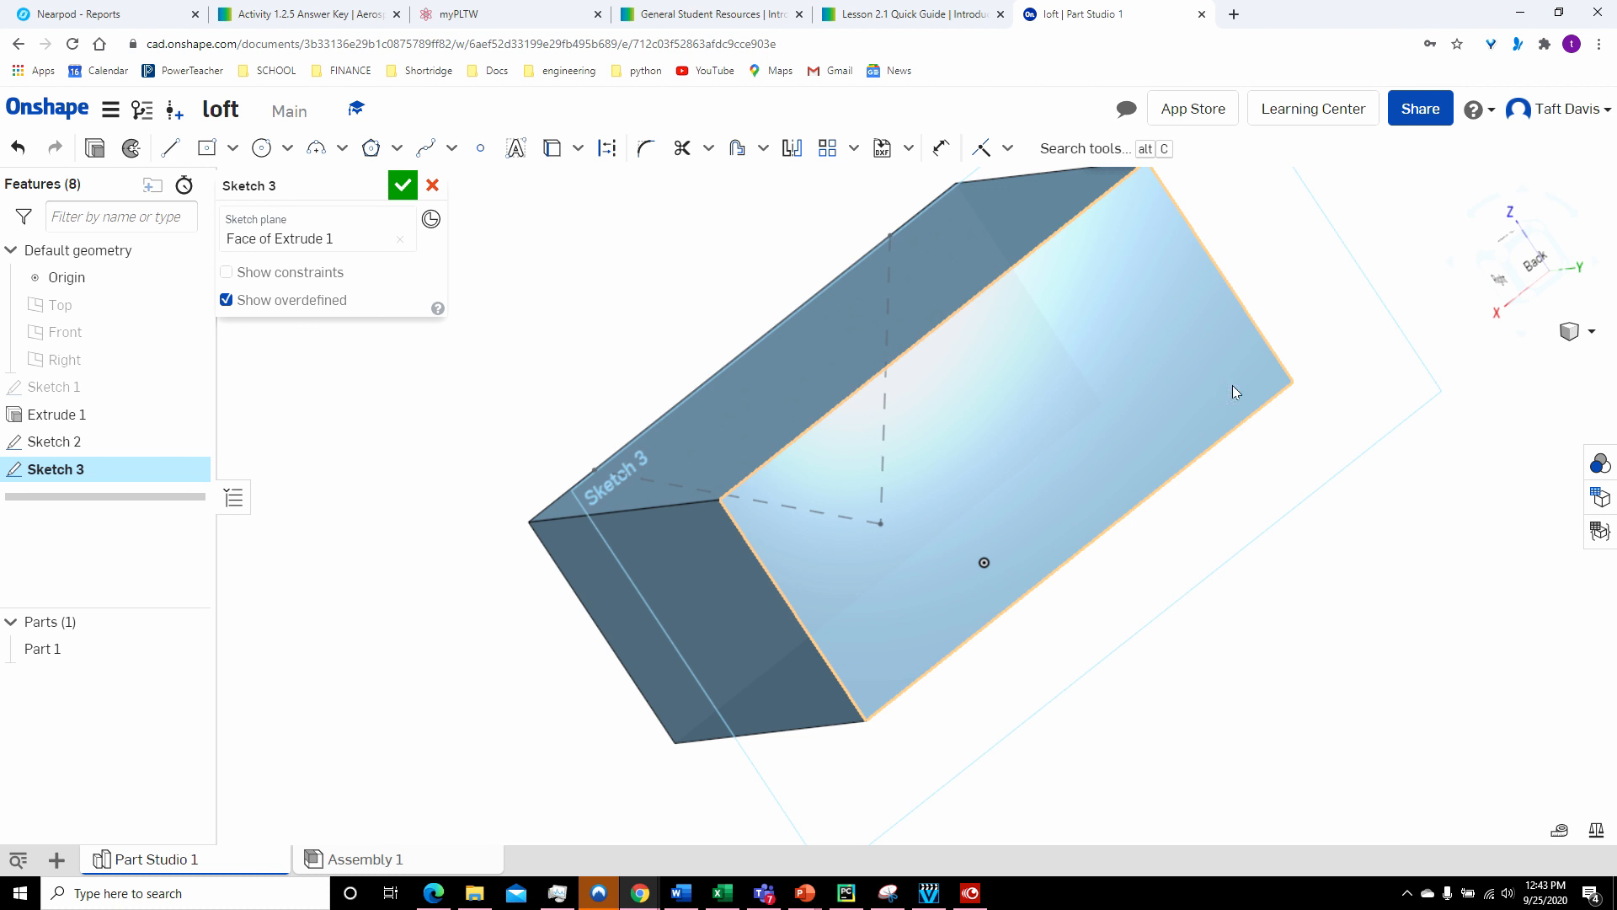
{"action": "left_click", "coordinate": [1534, 261]}
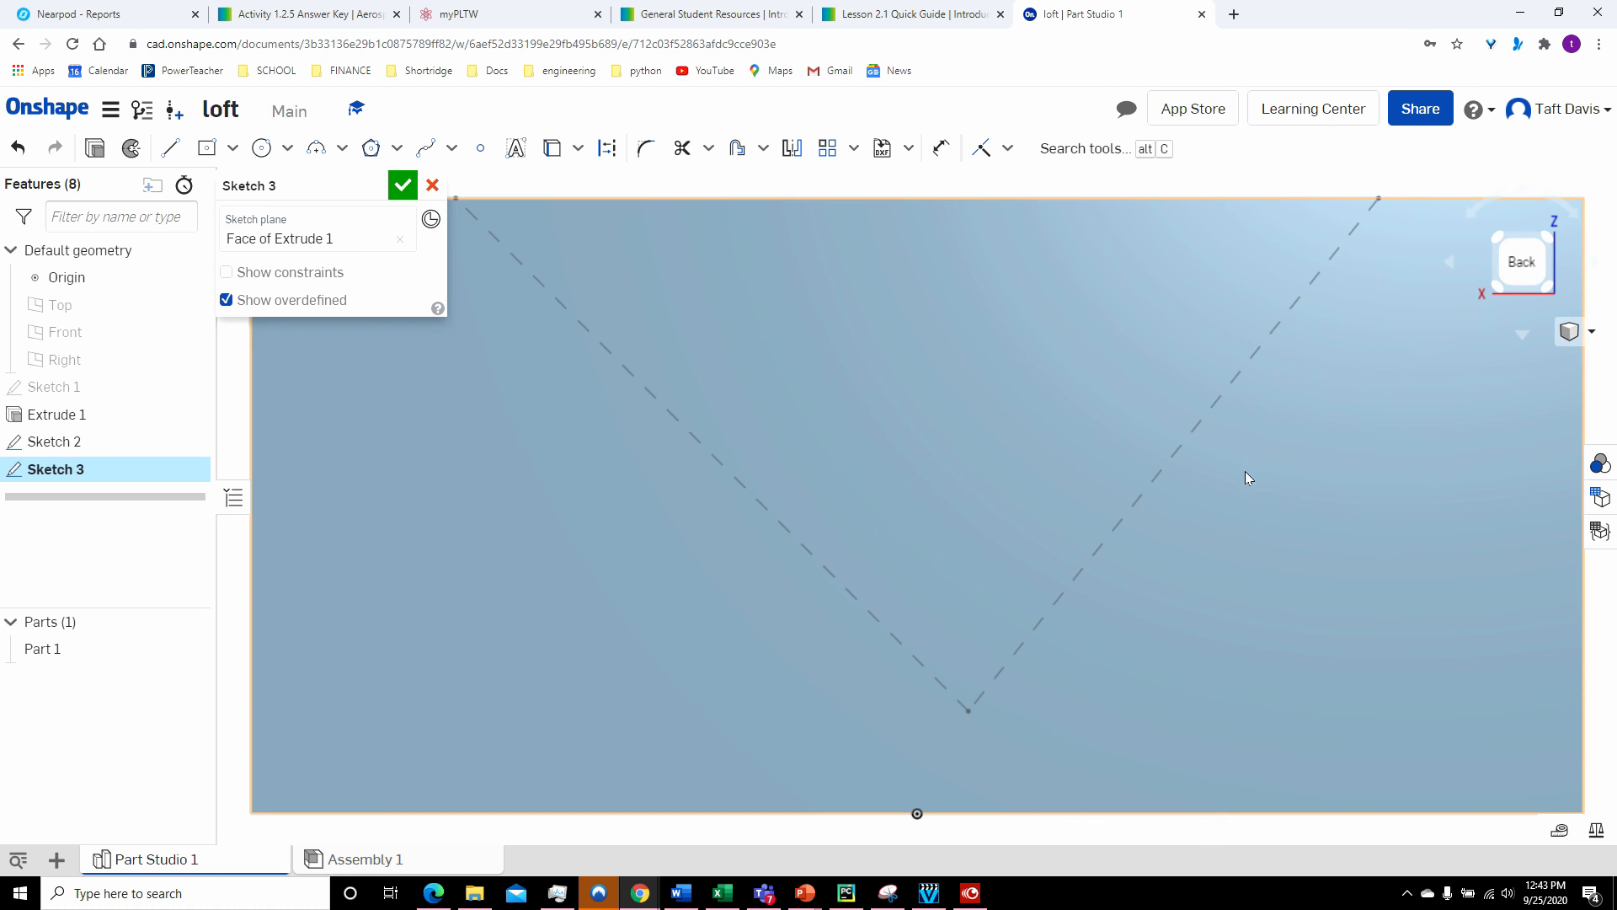
{"action": "scroll", "coordinate": [1245, 472], "scroll_direction": "down", "scroll_amount": 3}
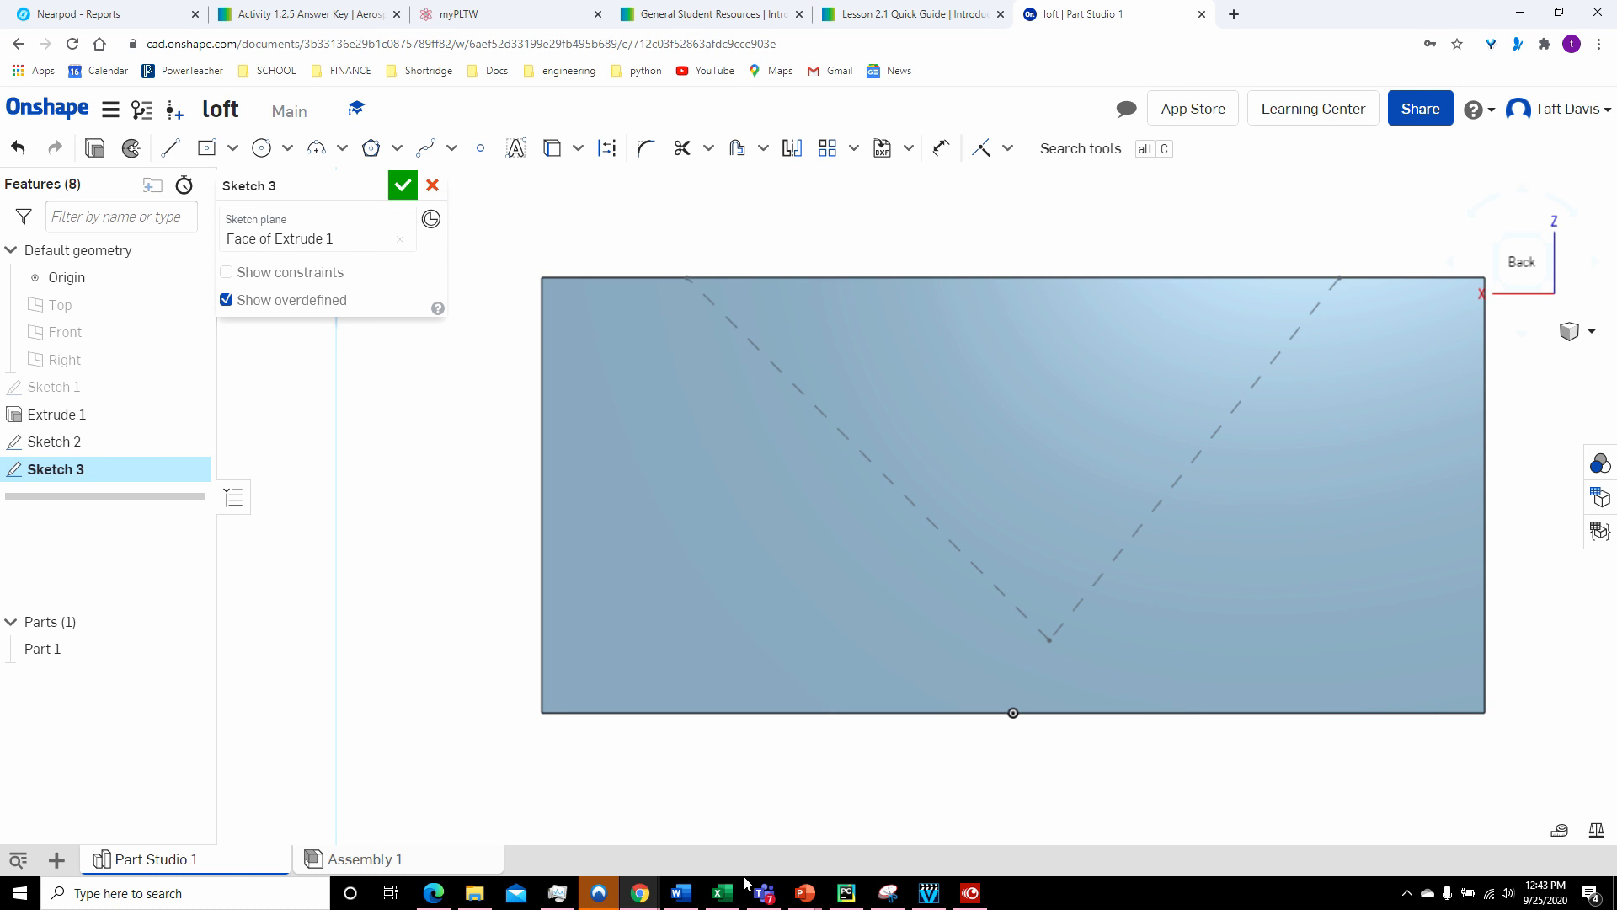
- Check the isometric drawing in Word, then sketch a closed V-shaped triangle on the back face in Onshape, about 3.1 in along the top edge with one side about 2.1 in
{"action": "left_click", "coordinate": [682, 893]}
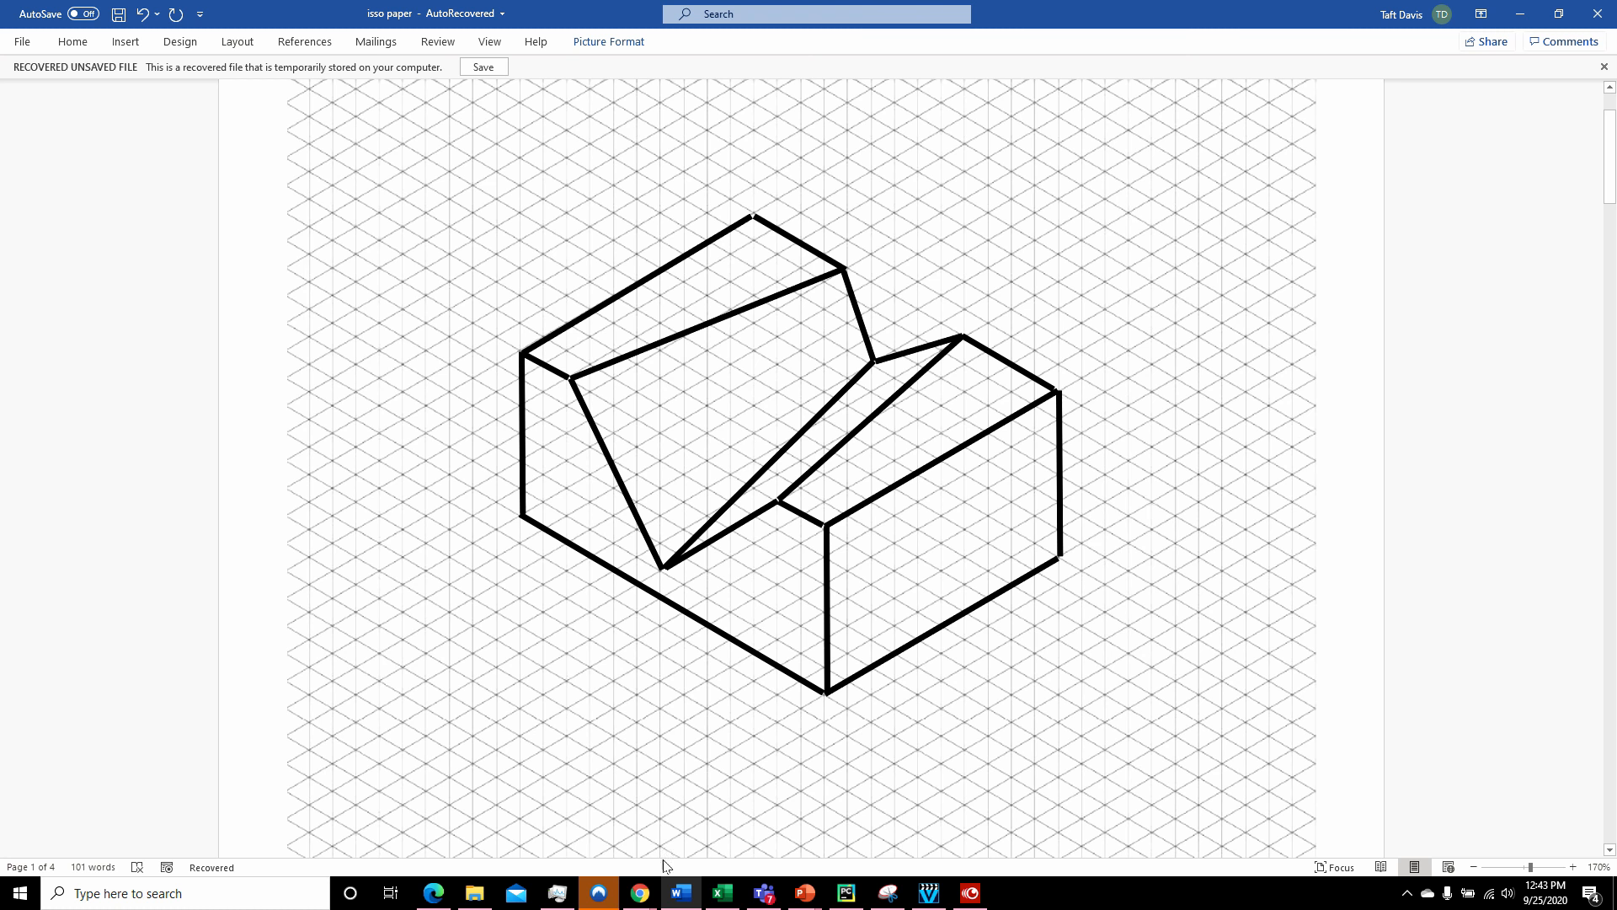
{"action": "left_click", "coordinate": [640, 892]}
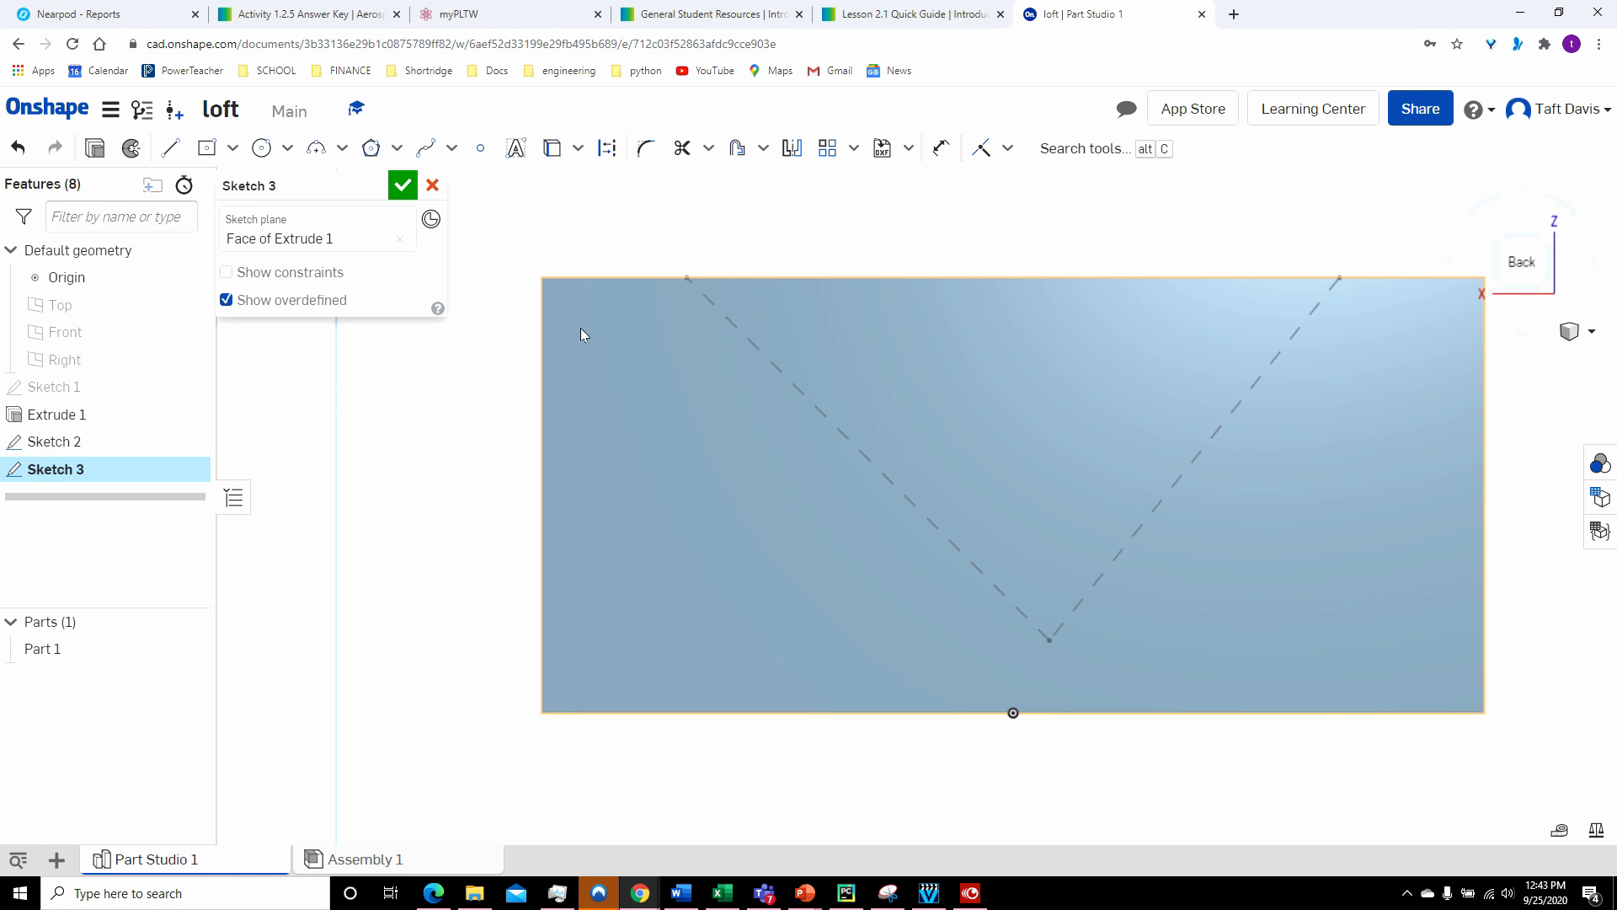
{"action": "left_click", "coordinate": [172, 152]}
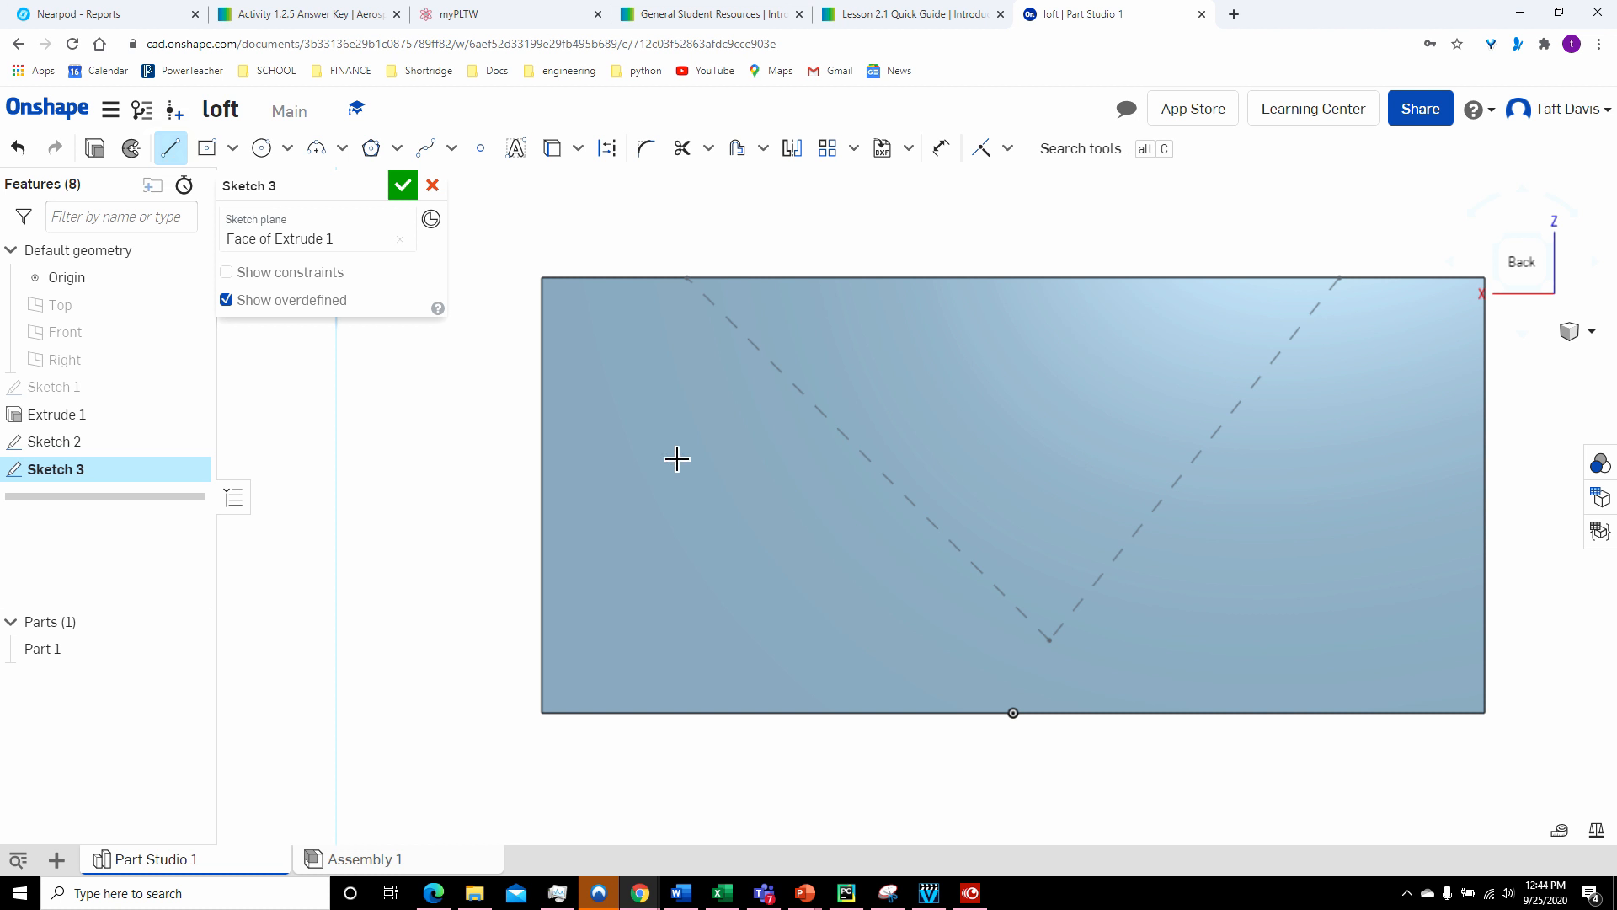
{"action": "left_click", "coordinate": [773, 278]}
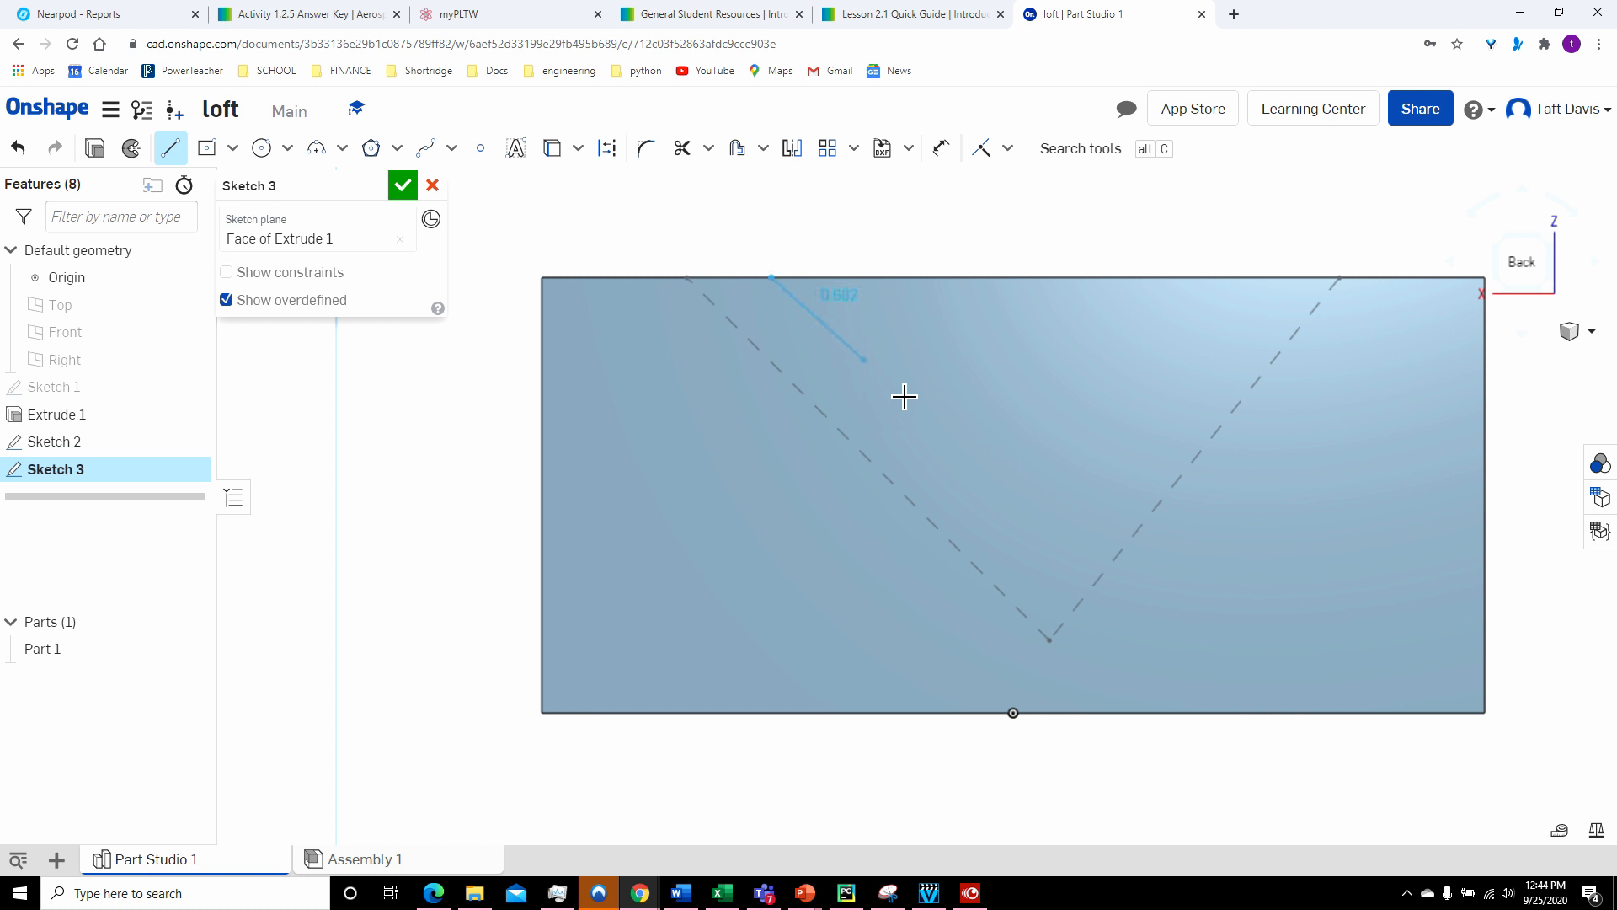
{"action": "left_click", "coordinate": [1053, 496]}
{"action": "left_click", "coordinate": [1220, 288]}
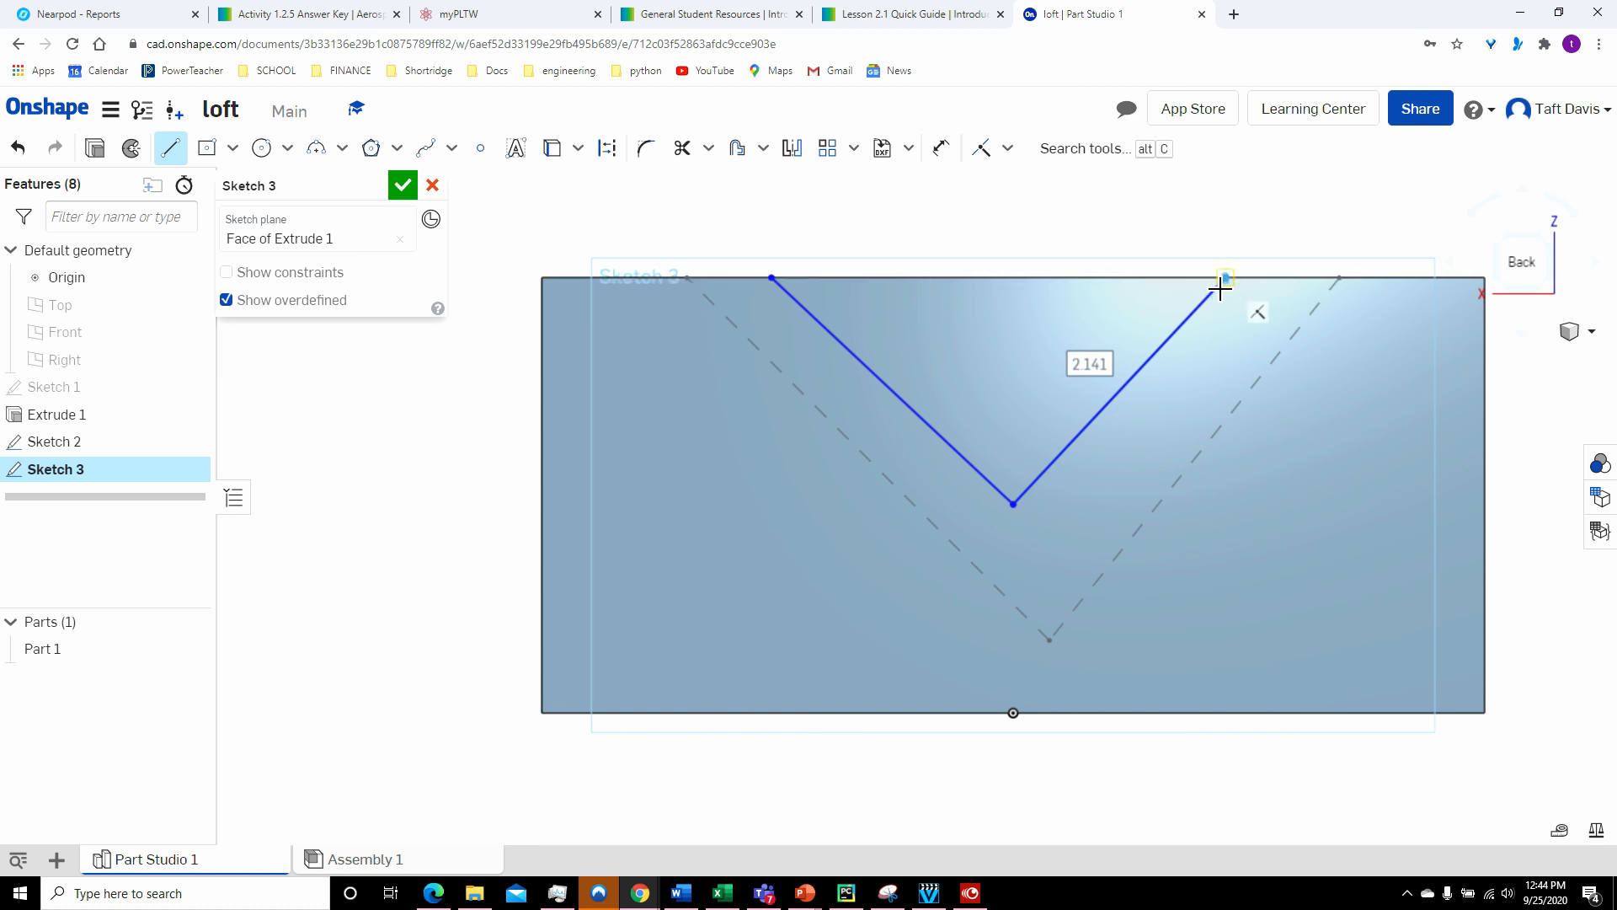
{"action": "left_click", "coordinate": [773, 278]}
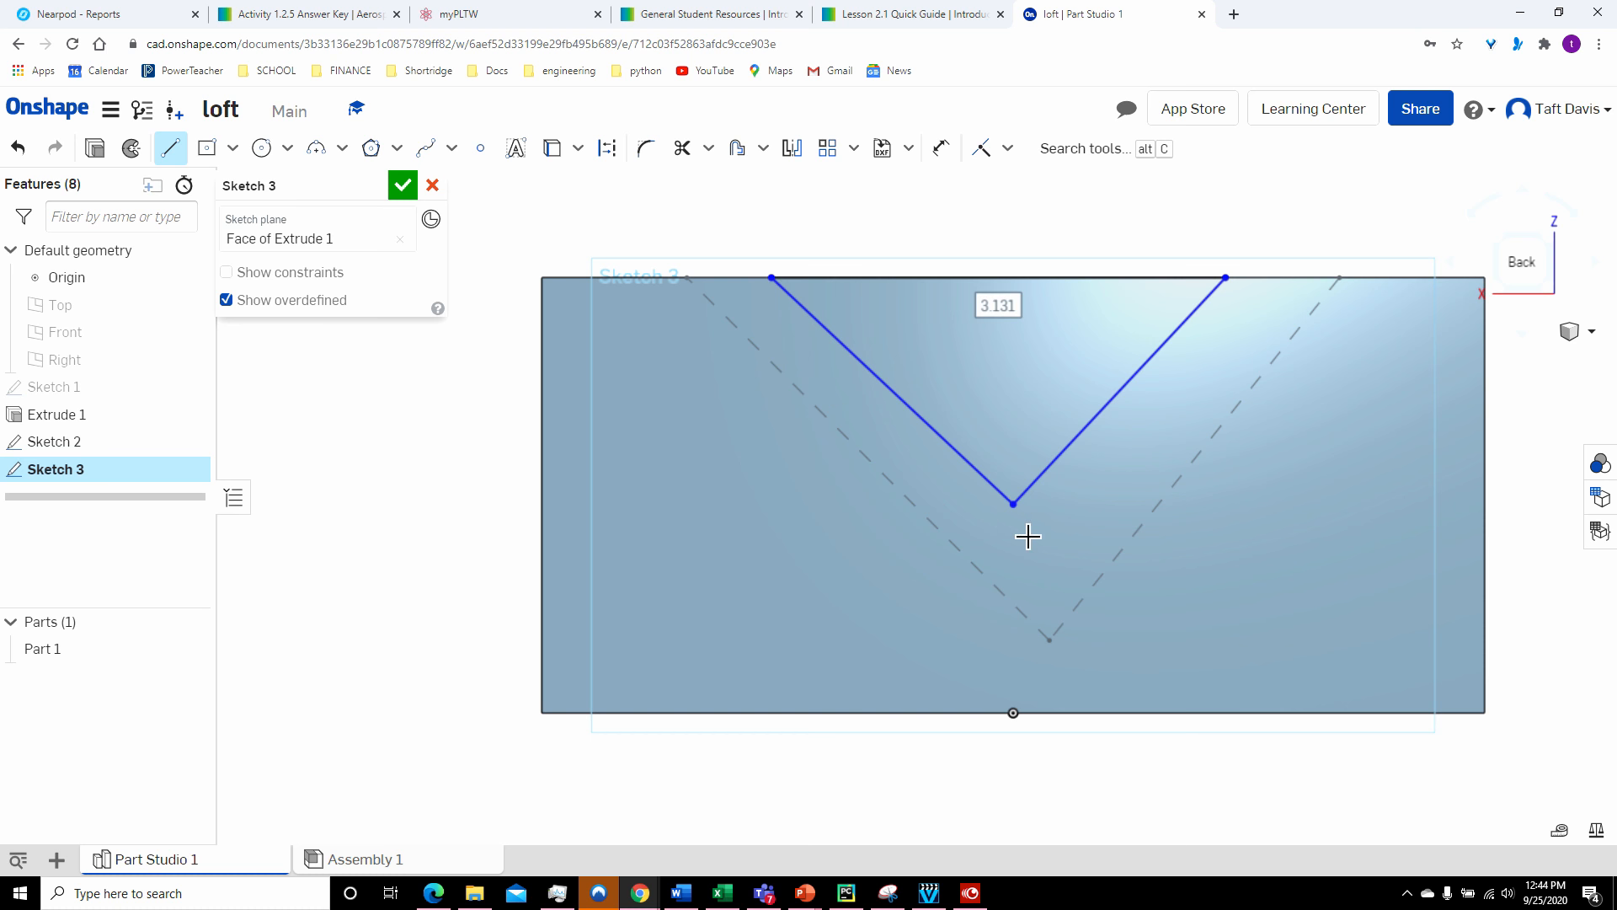
- Dimension the back-face triangle's upper right vertex 2 in from the block's right edge
{"action": "left_click", "coordinate": [942, 150]}
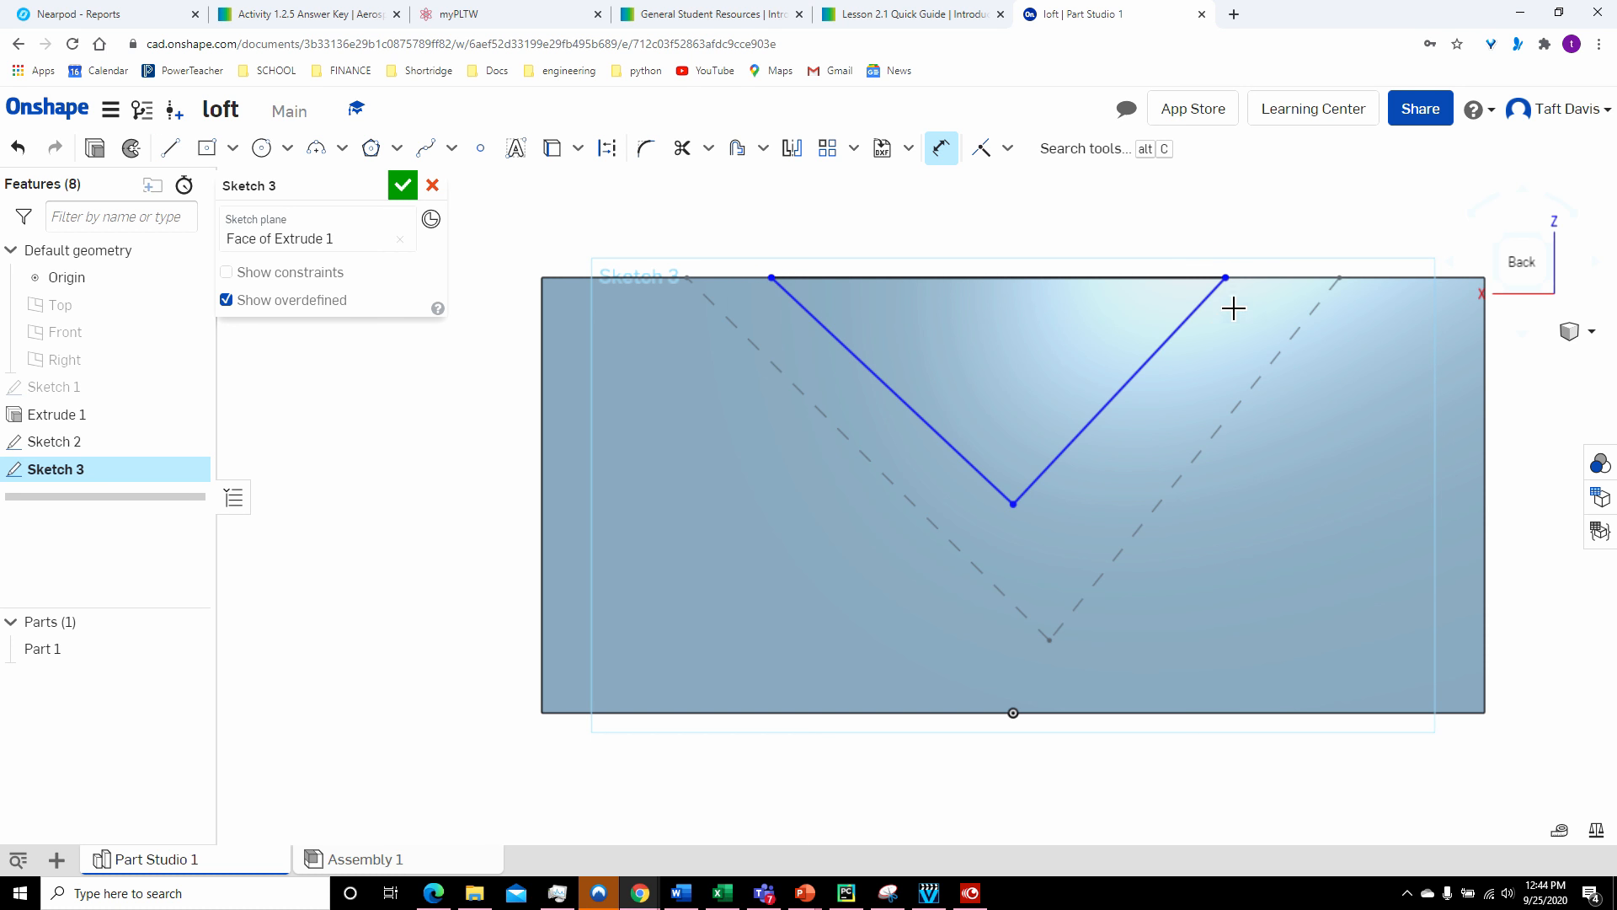
{"action": "left_click", "coordinate": [1488, 281]}
{"action": "left_click", "coordinate": [1384, 379]}
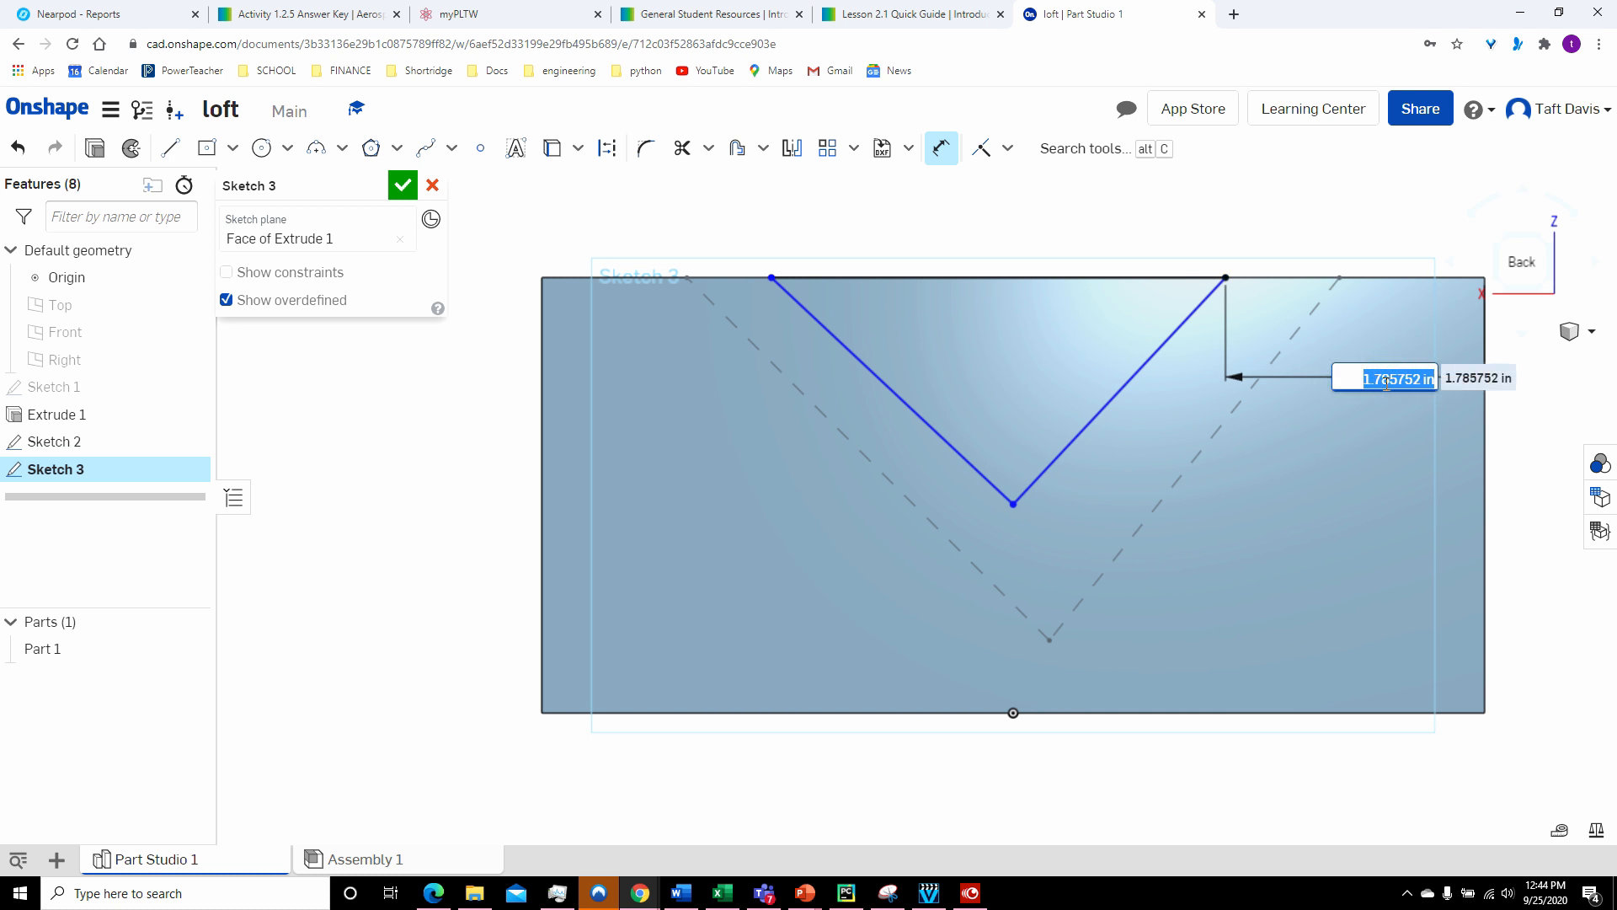
{"action": "type", "text": "2"}
{"action": "key", "text": "Return"}
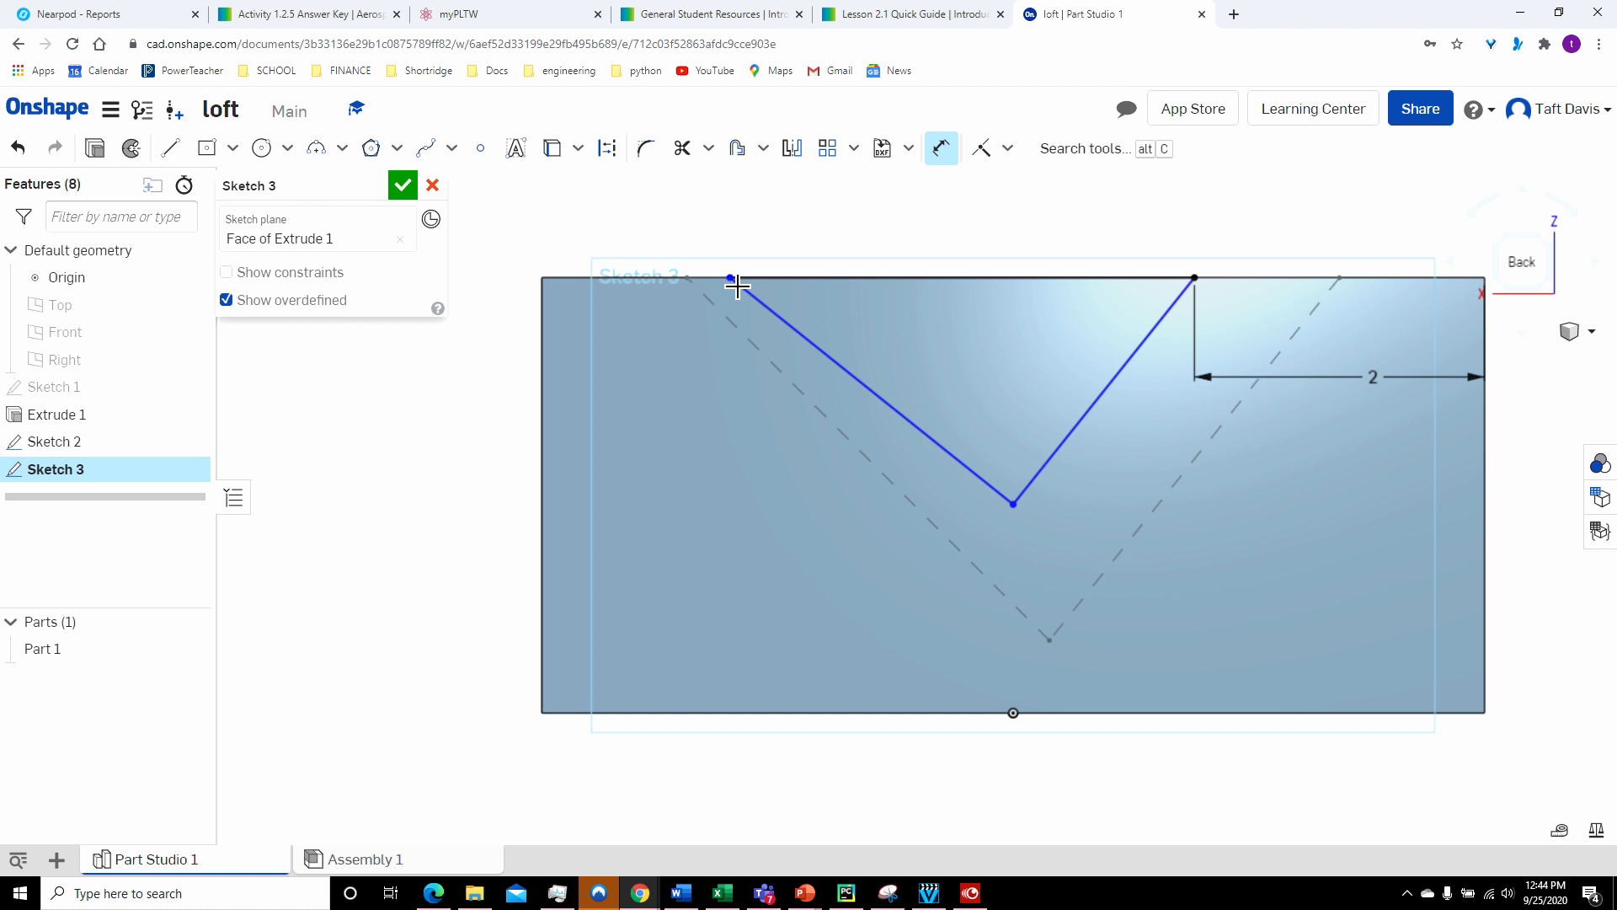
- Dimension the back-face triangle's upper left vertex 2 in from the block's left edge
{"action": "left_click", "coordinate": [542, 277]}
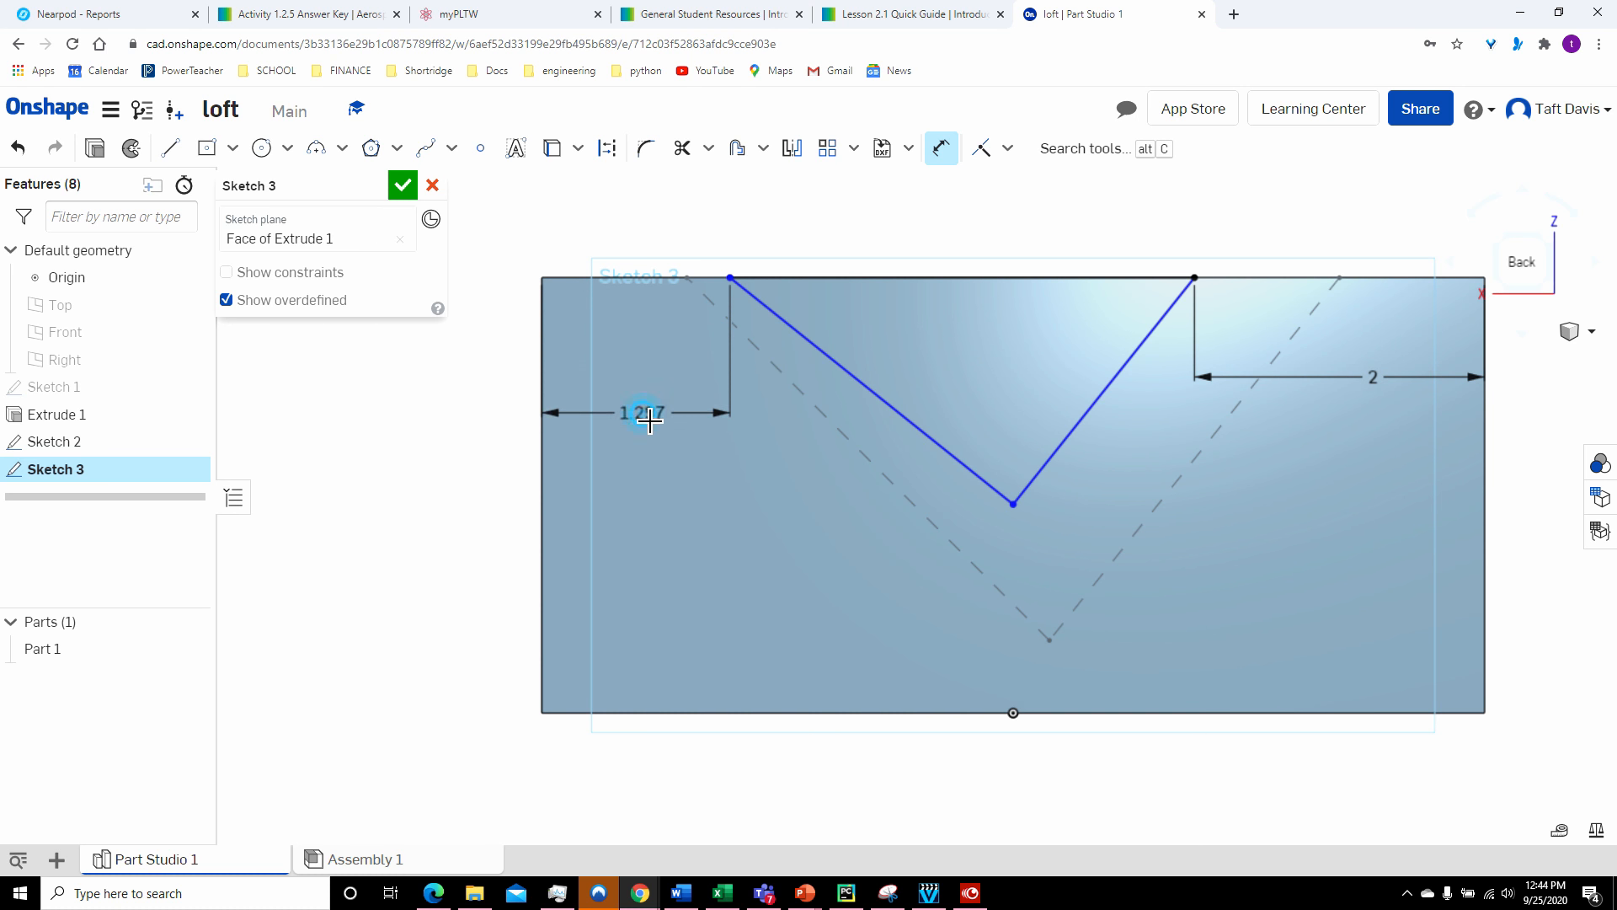
{"action": "left_click", "coordinate": [649, 420]}
{"action": "type", "text": "2"}
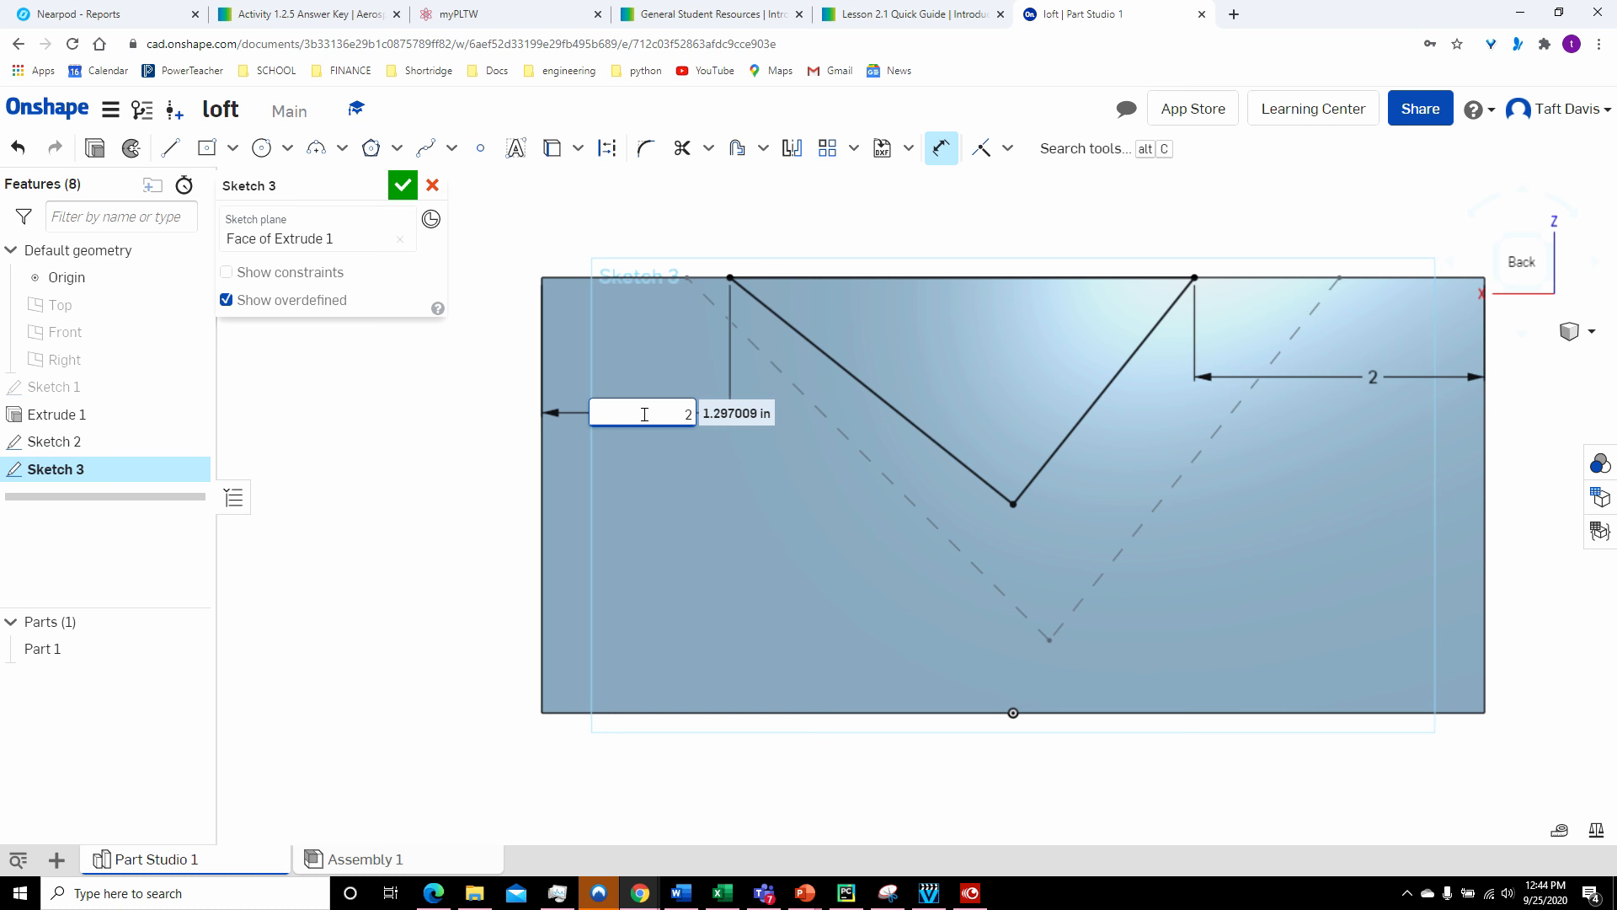
{"action": "key", "text": "Return"}
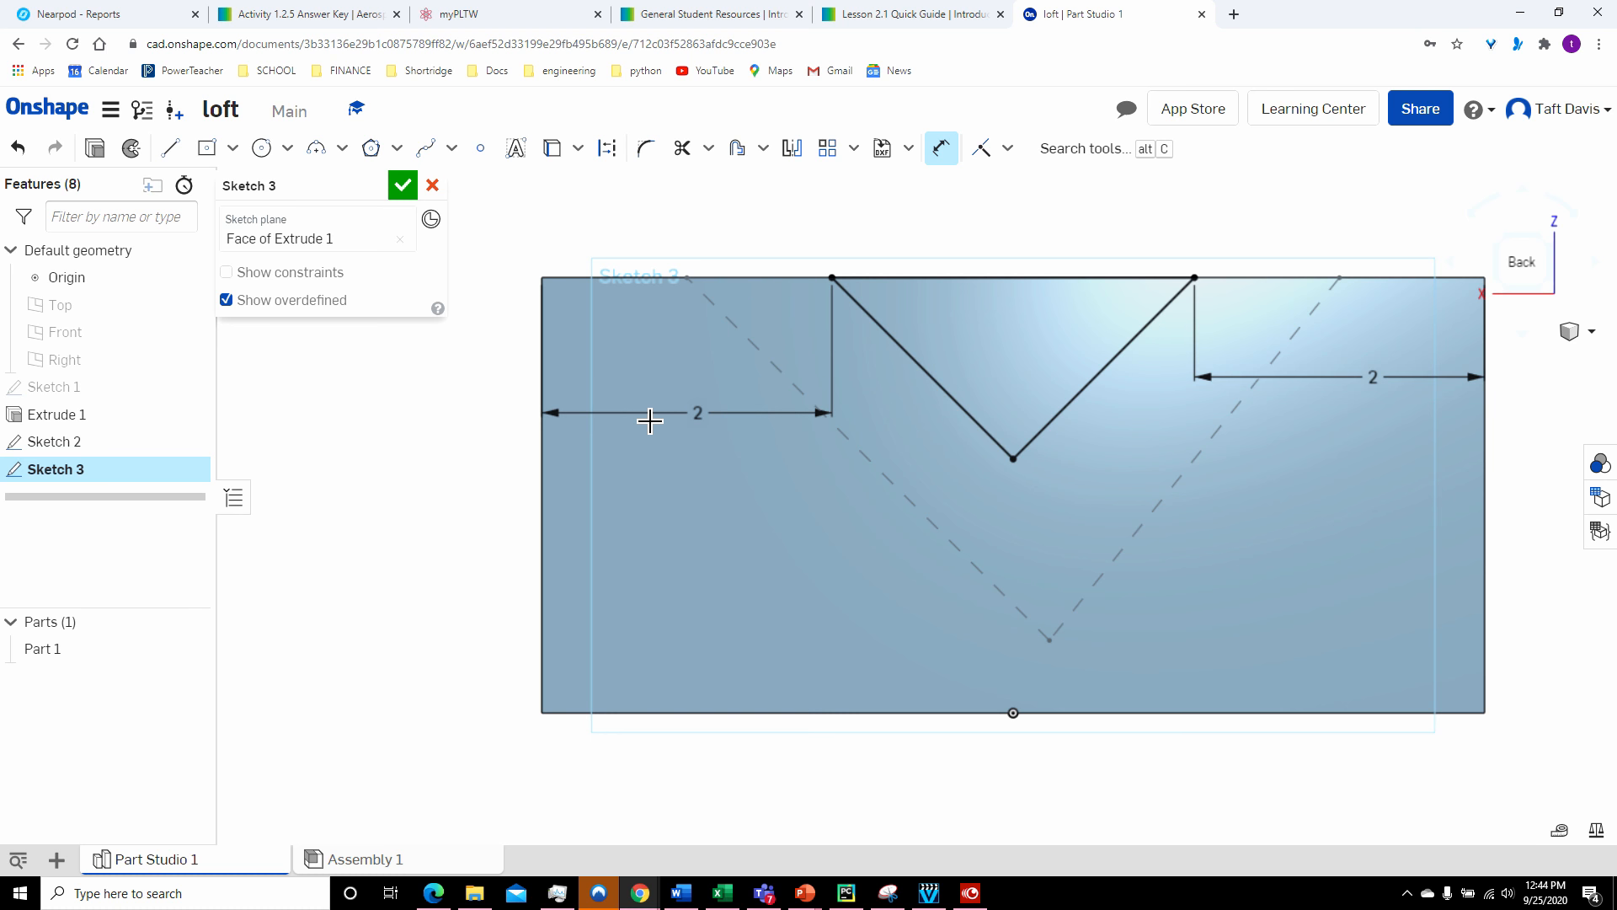
- In the Word isometric drawing, draw a straight line across the V opening along the block's back top edge
{"action": "left_click", "coordinate": [682, 894]}
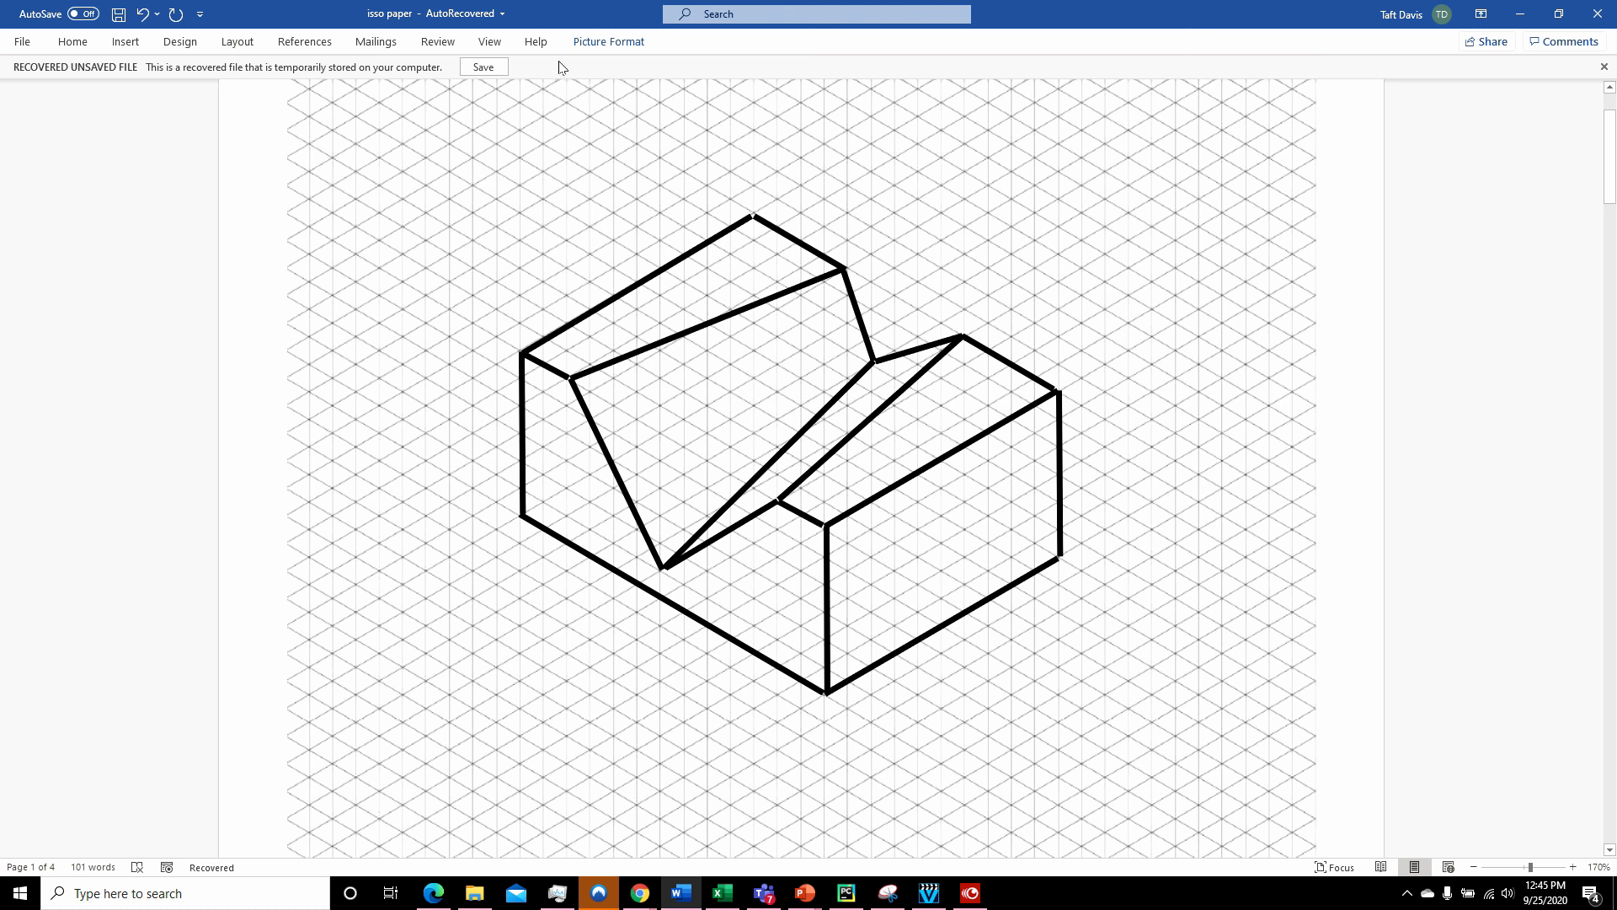
{"action": "left_click", "coordinate": [125, 42]}
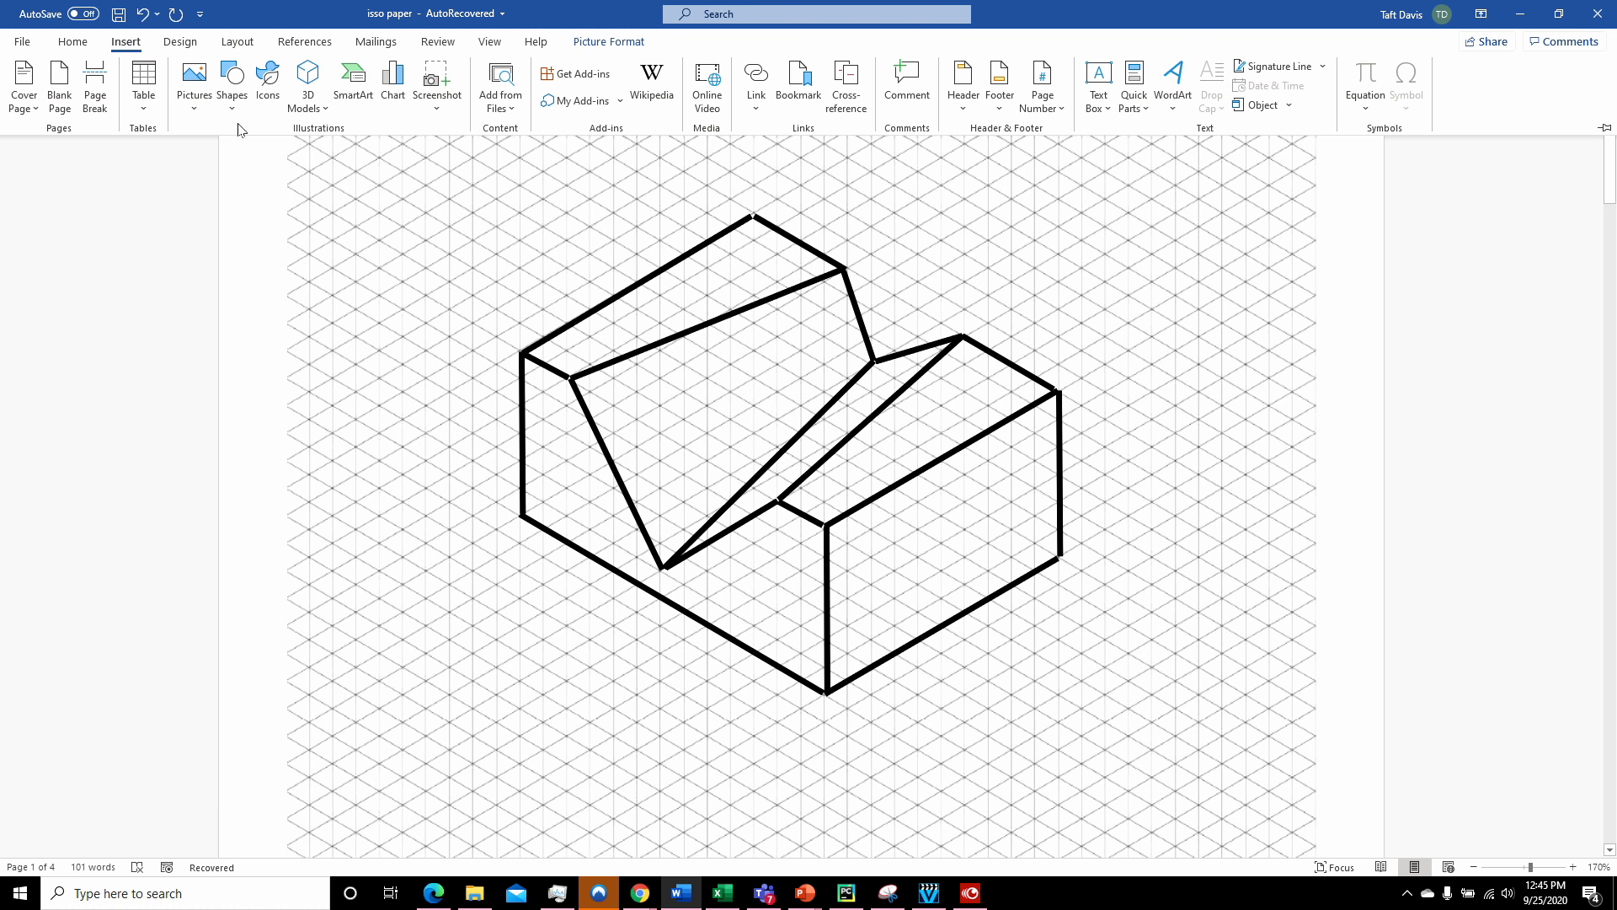
{"action": "left_click", "coordinate": [233, 88]}
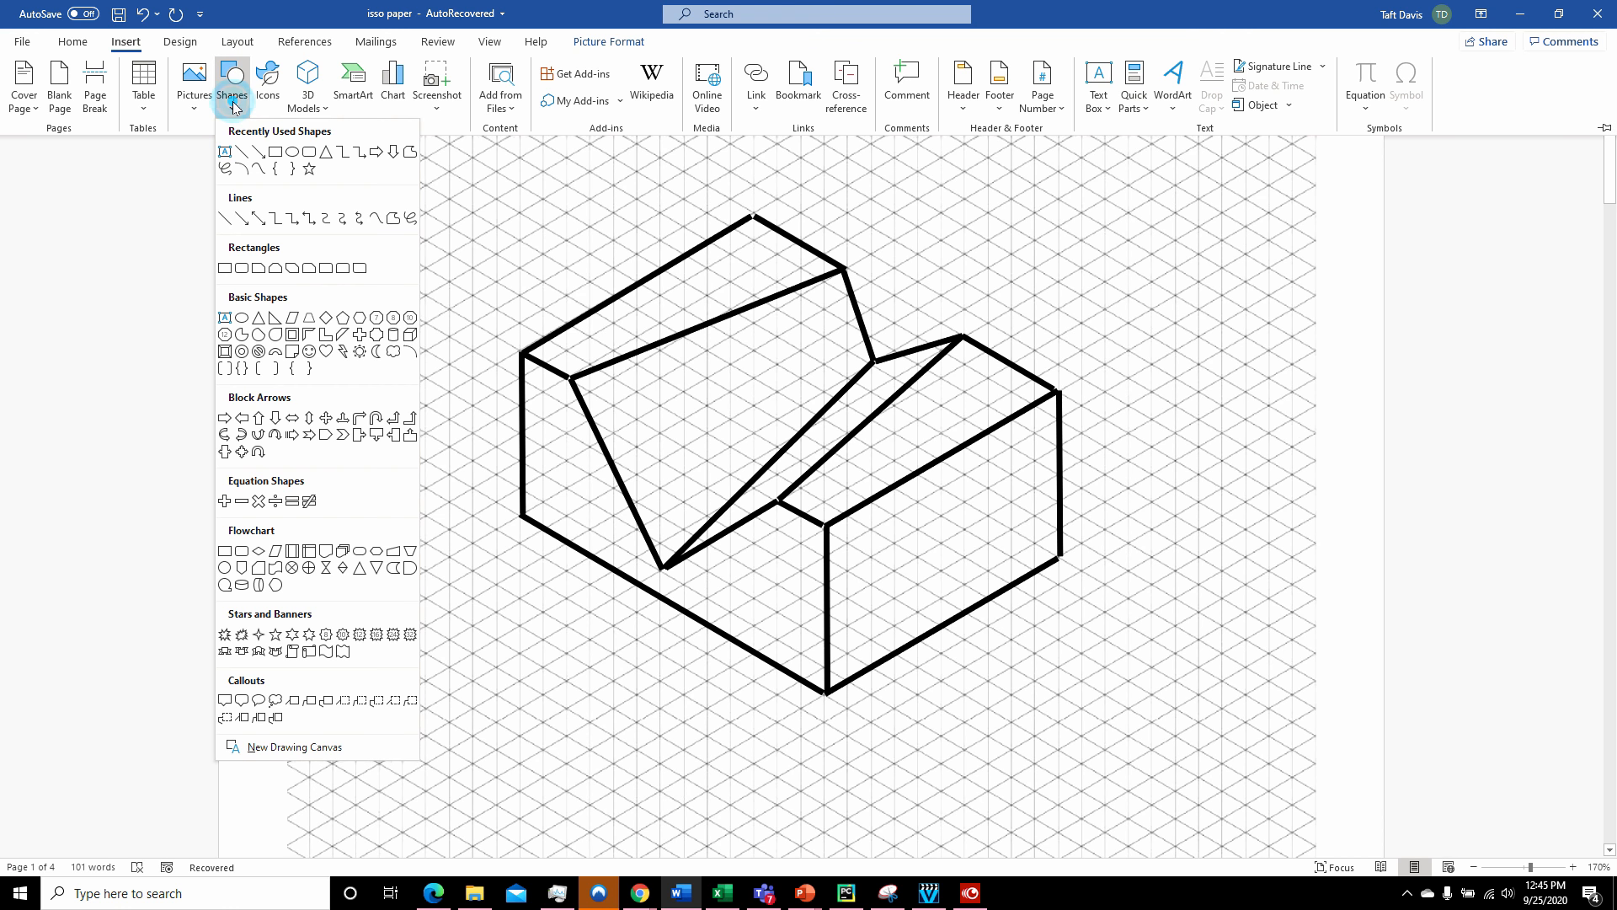
{"action": "left_click", "coordinate": [243, 153]}
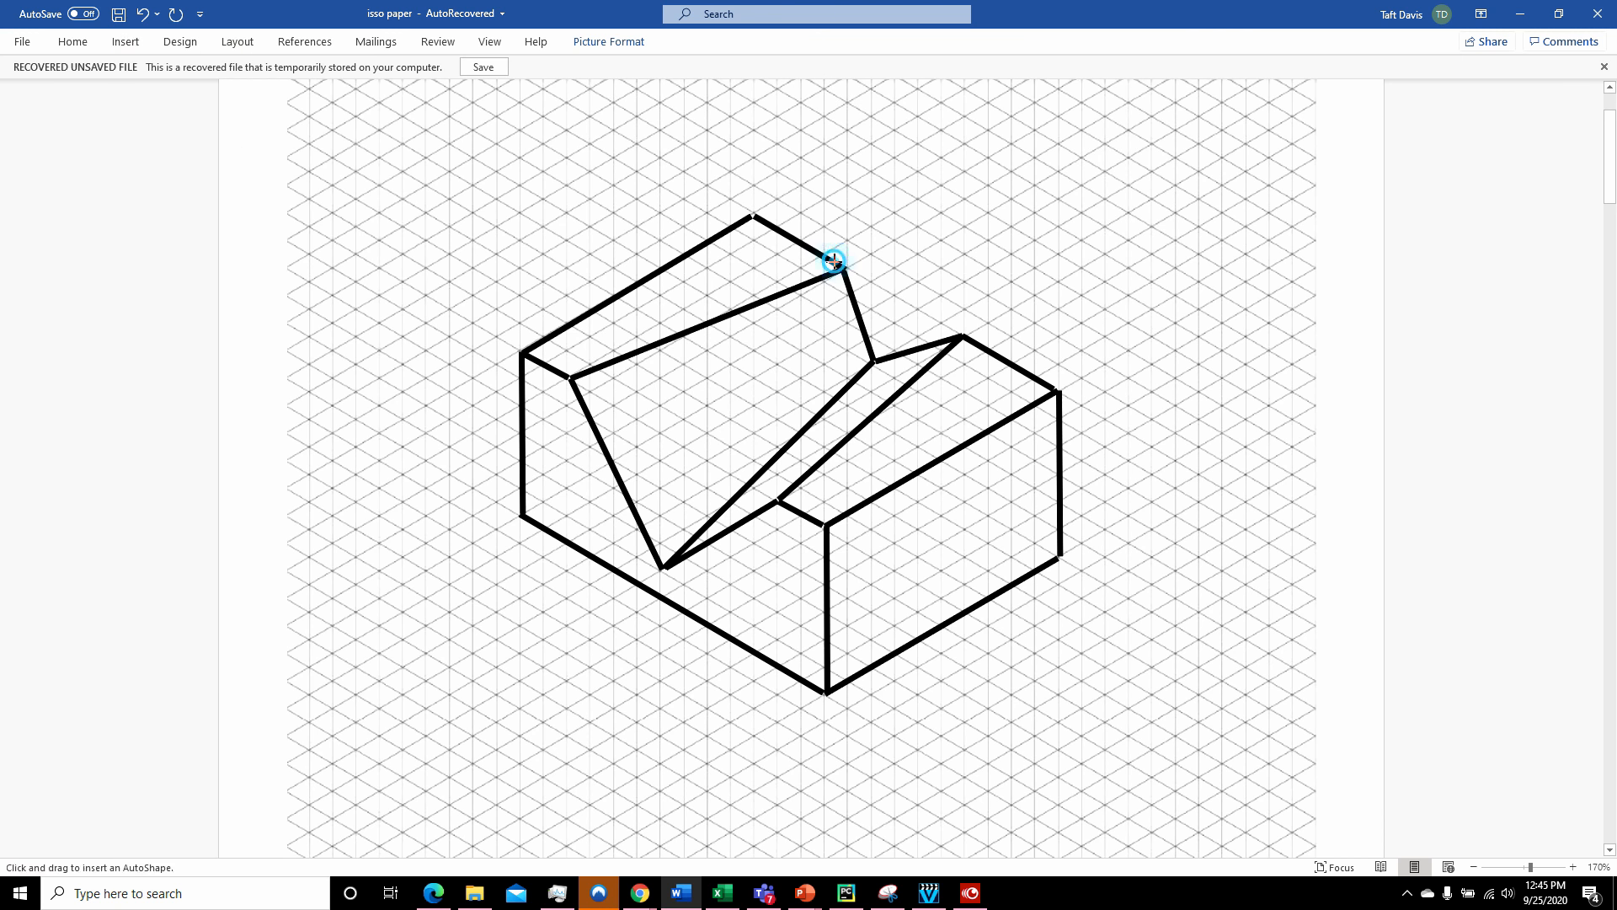
{"action": "left_click_drag", "start_coordinate": [843, 268], "coordinate": [965, 335]}
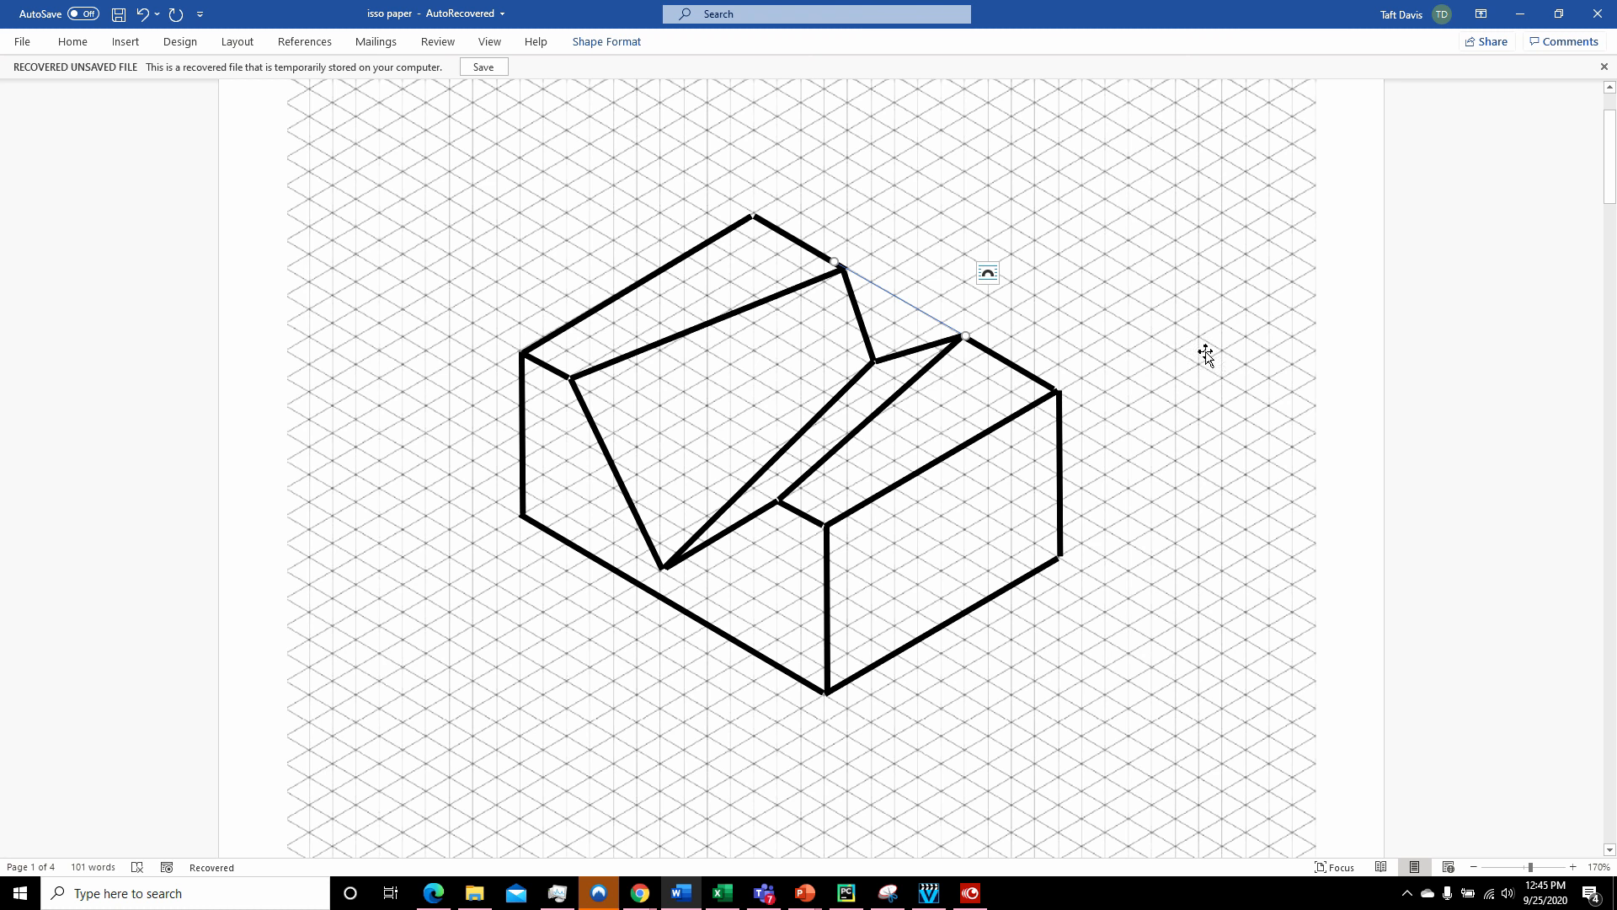
- Switch back to Onshape and dimension the back-face triangle's lower vertex 1.5 in below the top edge
{"action": "left_click", "coordinate": [687, 895]}
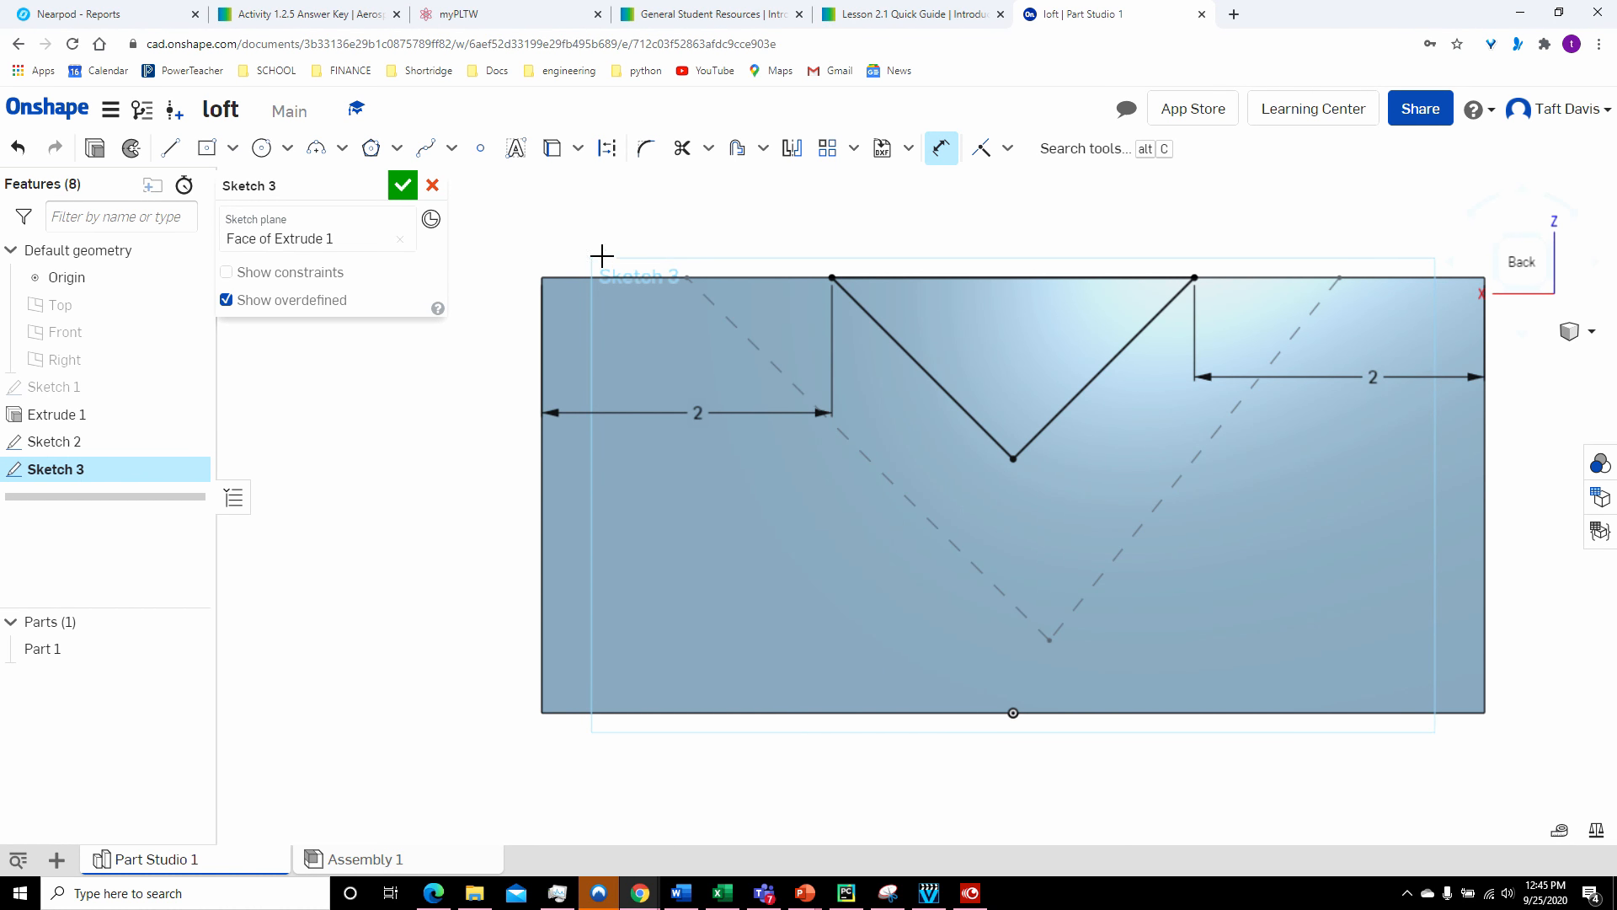
{"action": "left_click", "coordinate": [1015, 459]}
{"action": "left_click", "coordinate": [1015, 278]}
{"action": "left_click", "coordinate": [1055, 327]}
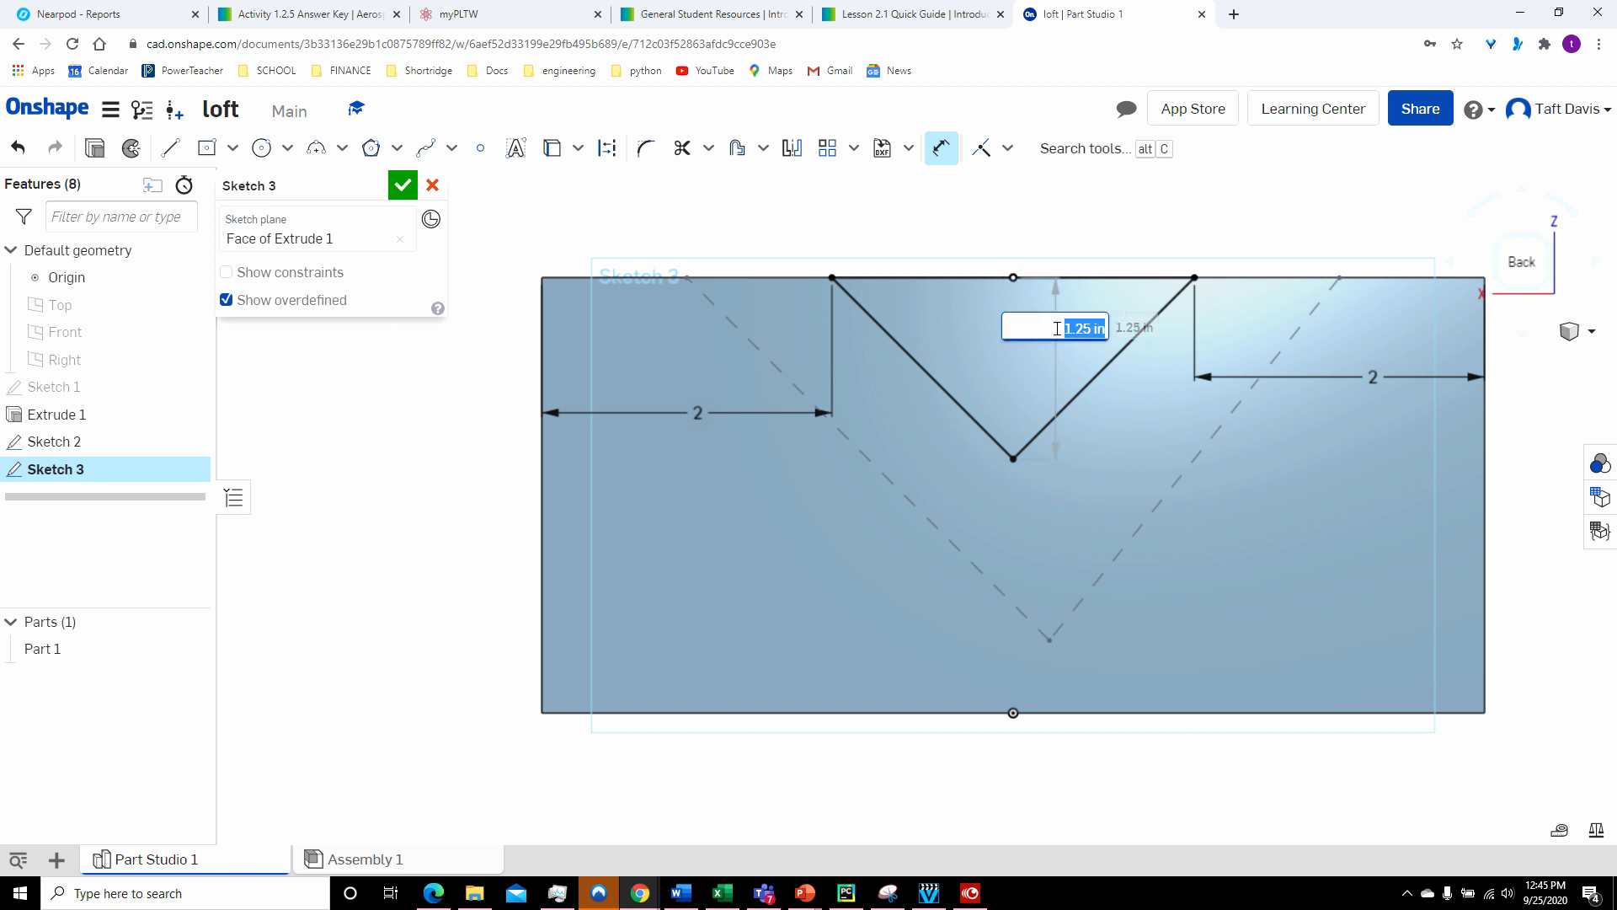
{"action": "type", "text": "1.5"}
{"action": "key", "text": "Return"}
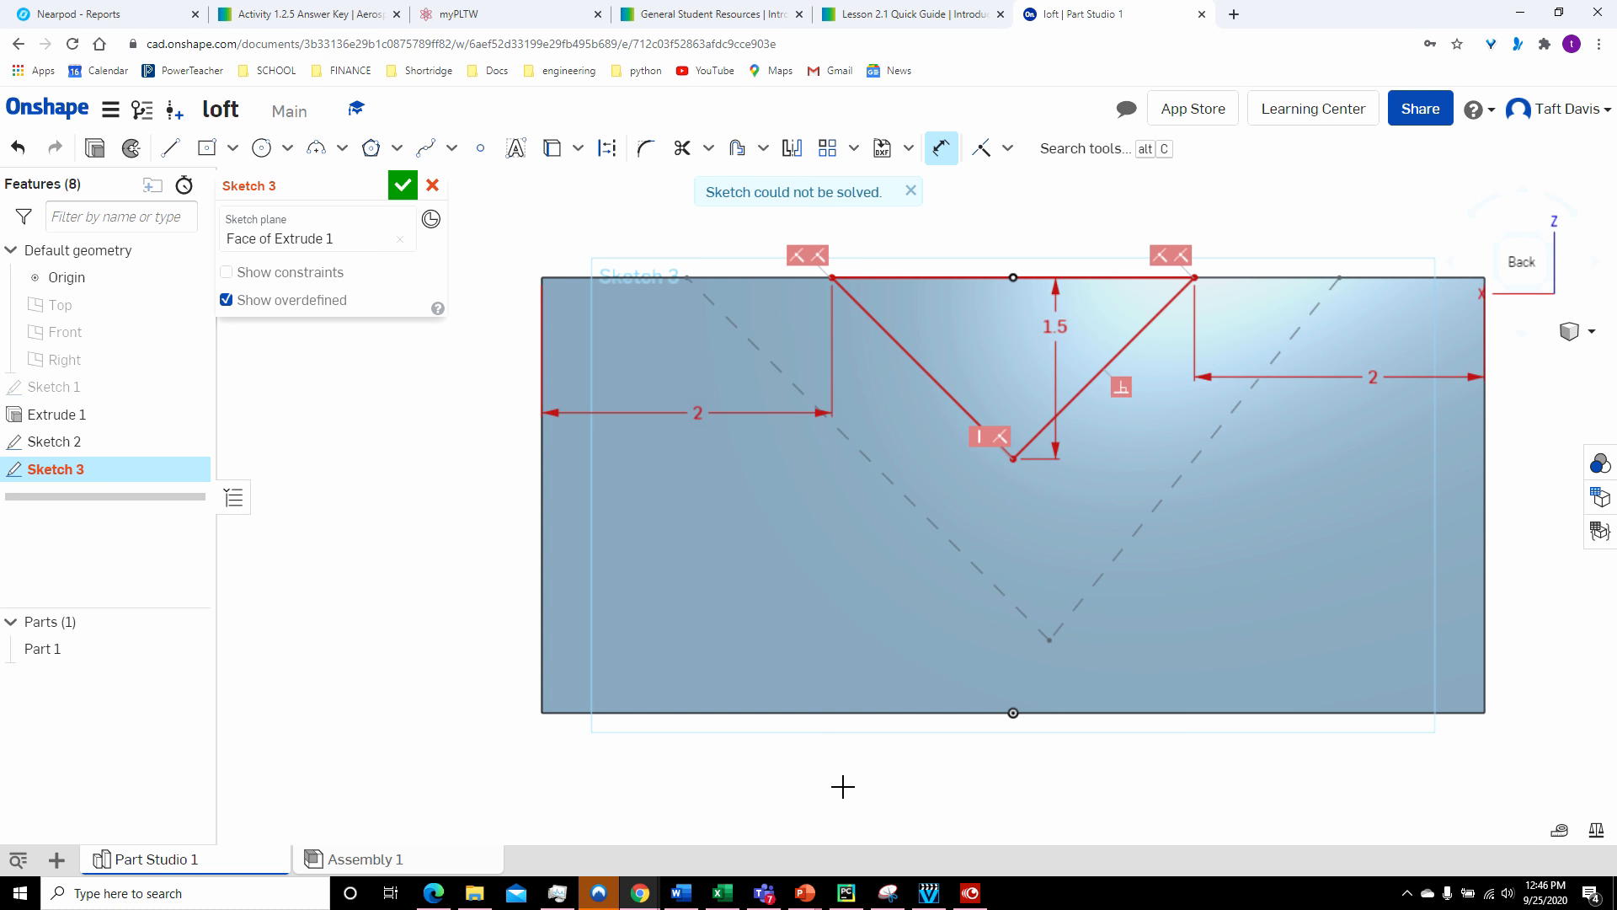
- Check the isometric drawing in Word, dimension the lower vertex 4 in from the back face's right edge in Onshape, and finish the sketch
{"action": "left_click", "coordinate": [681, 893]}
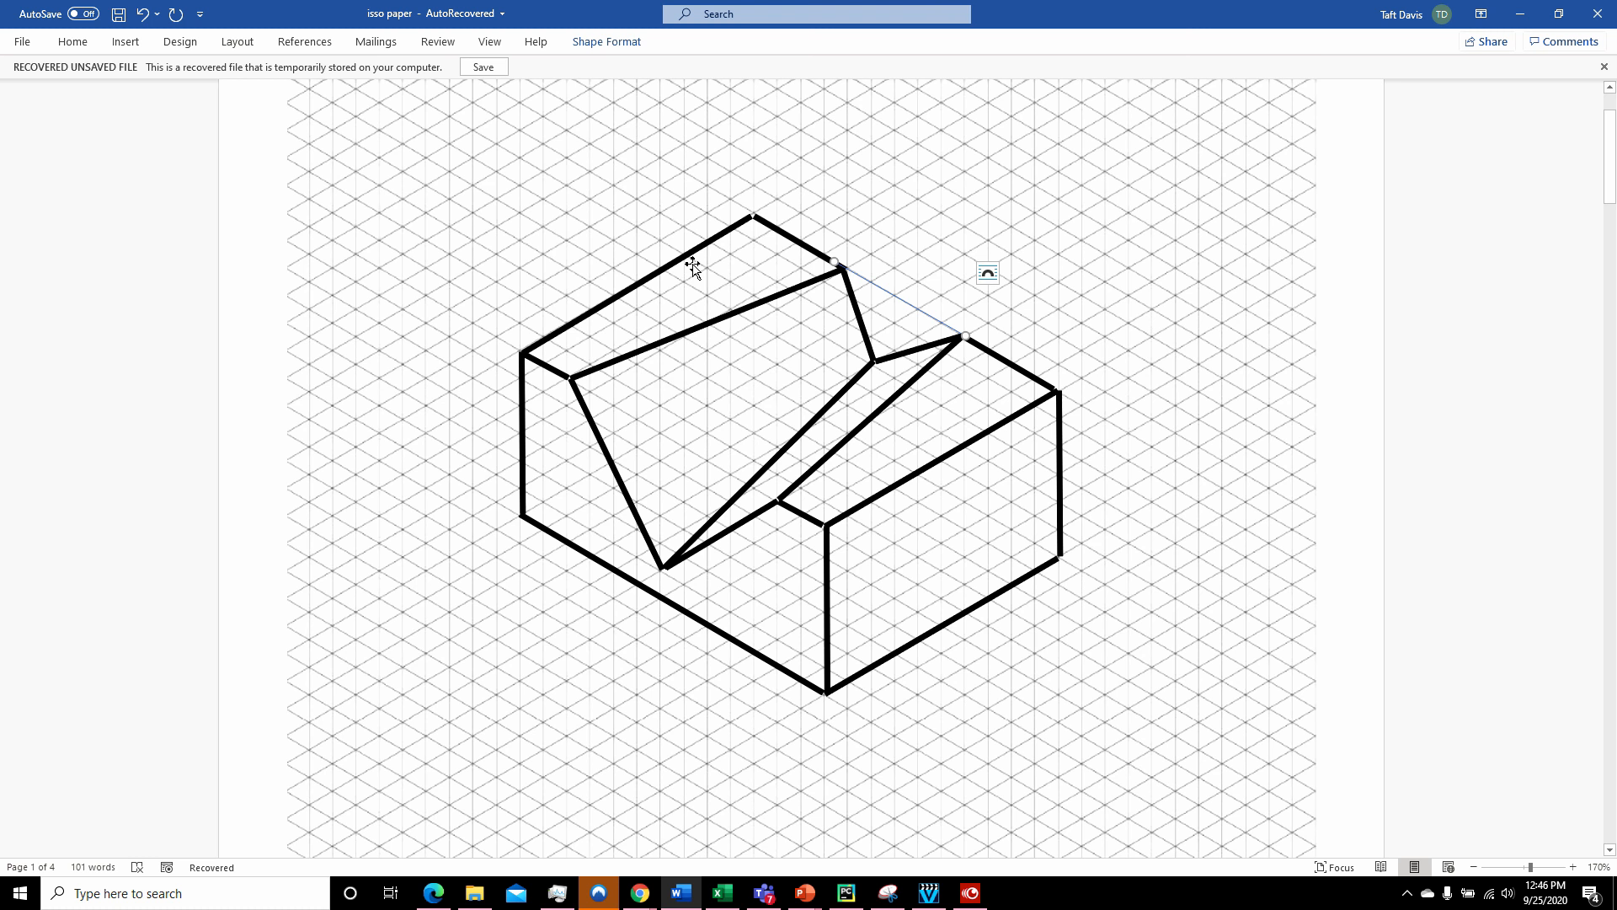
{"action": "left_click", "coordinate": [691, 896]}
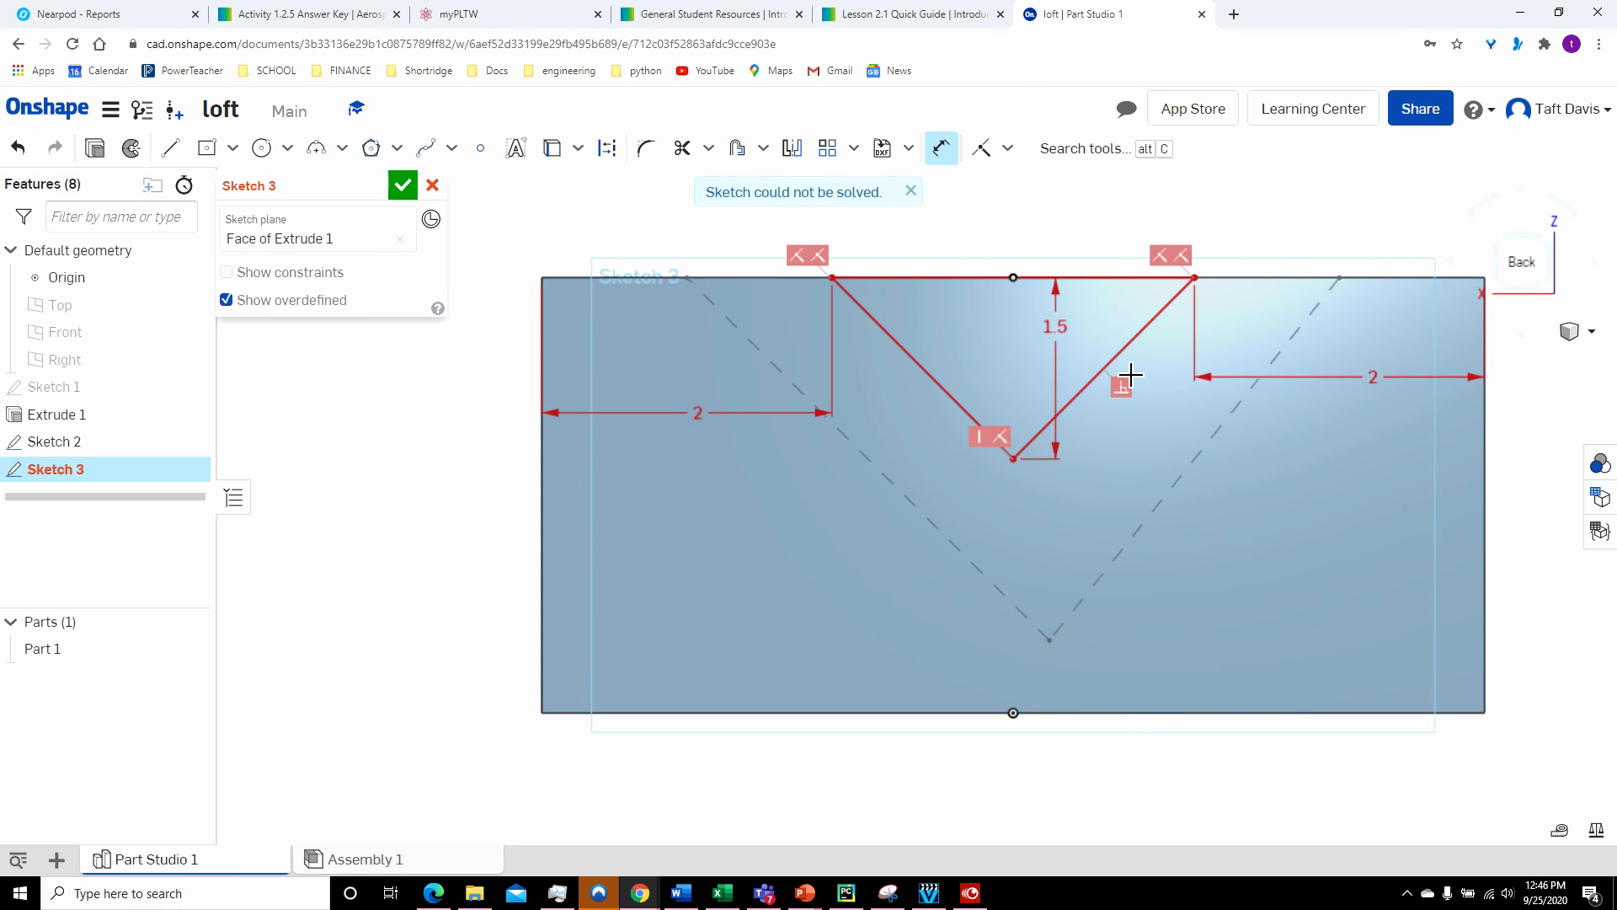
{"action": "left_click", "coordinate": [1013, 459]}
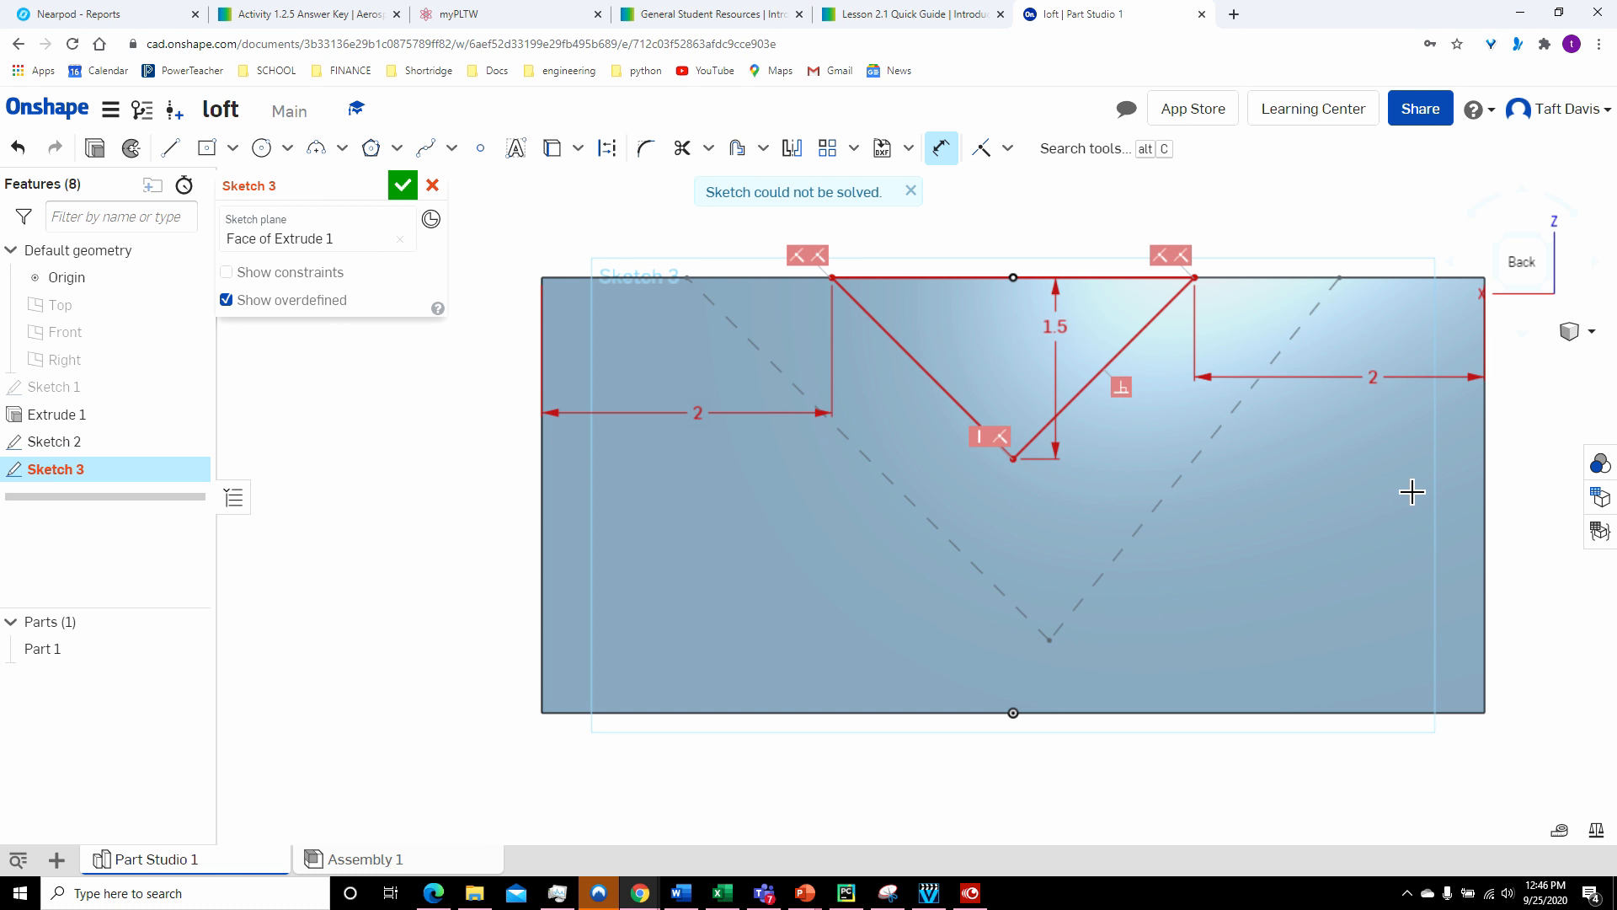
{"action": "left_click", "coordinate": [1483, 462]}
{"action": "left_click", "coordinate": [1314, 495]}
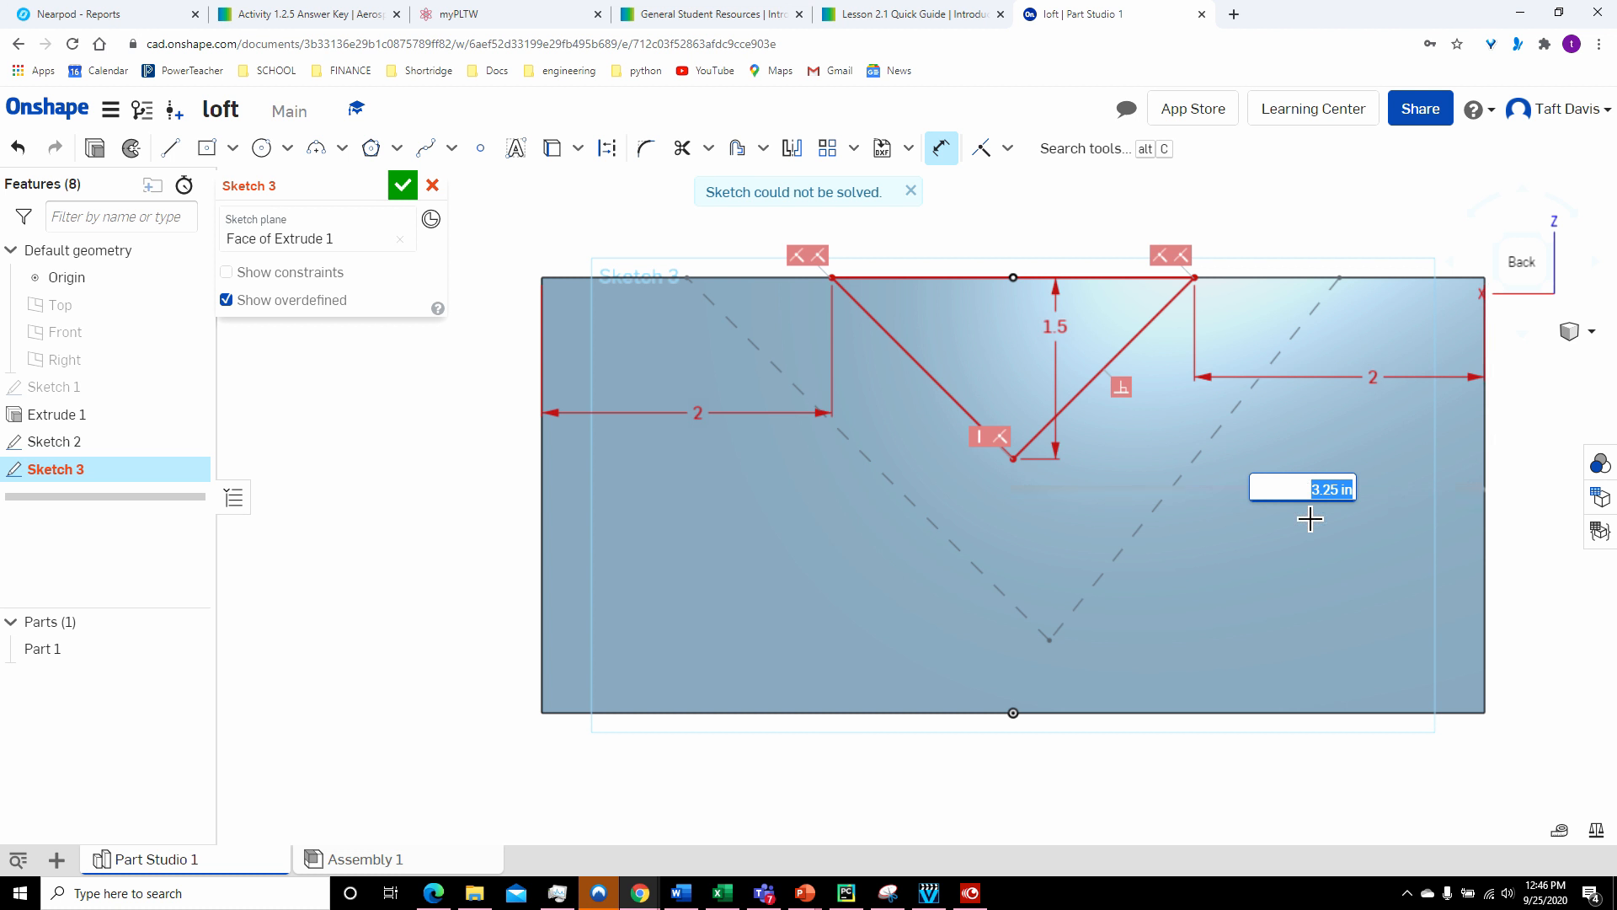
{"action": "type", "text": "4"}
{"action": "key", "text": "Return"}
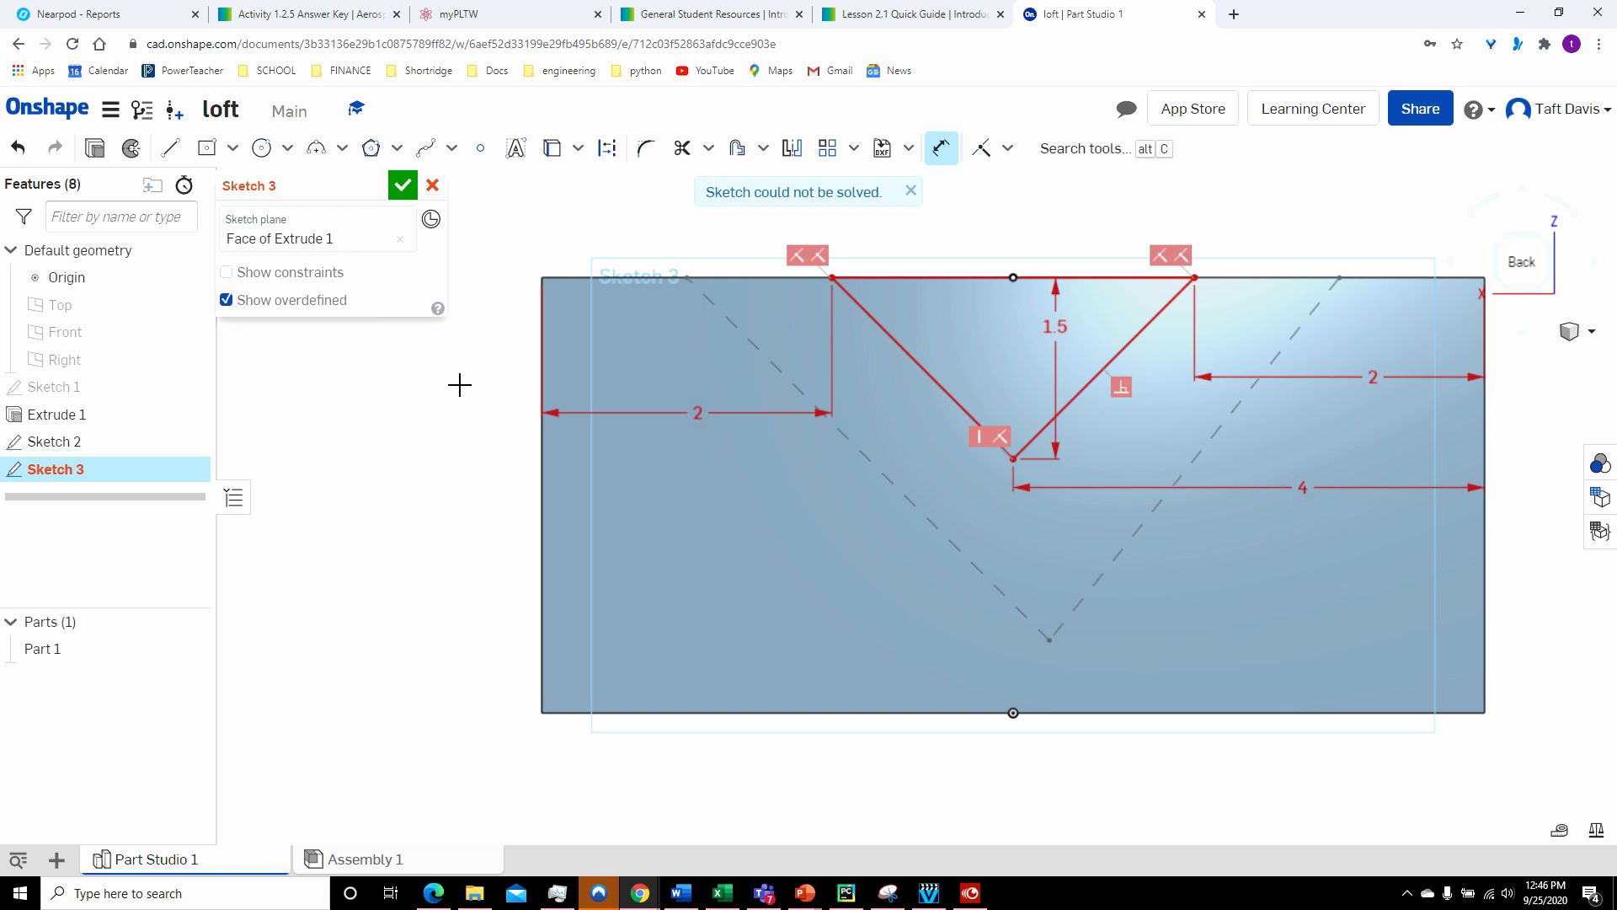
{"action": "left_click", "coordinate": [402, 185]}
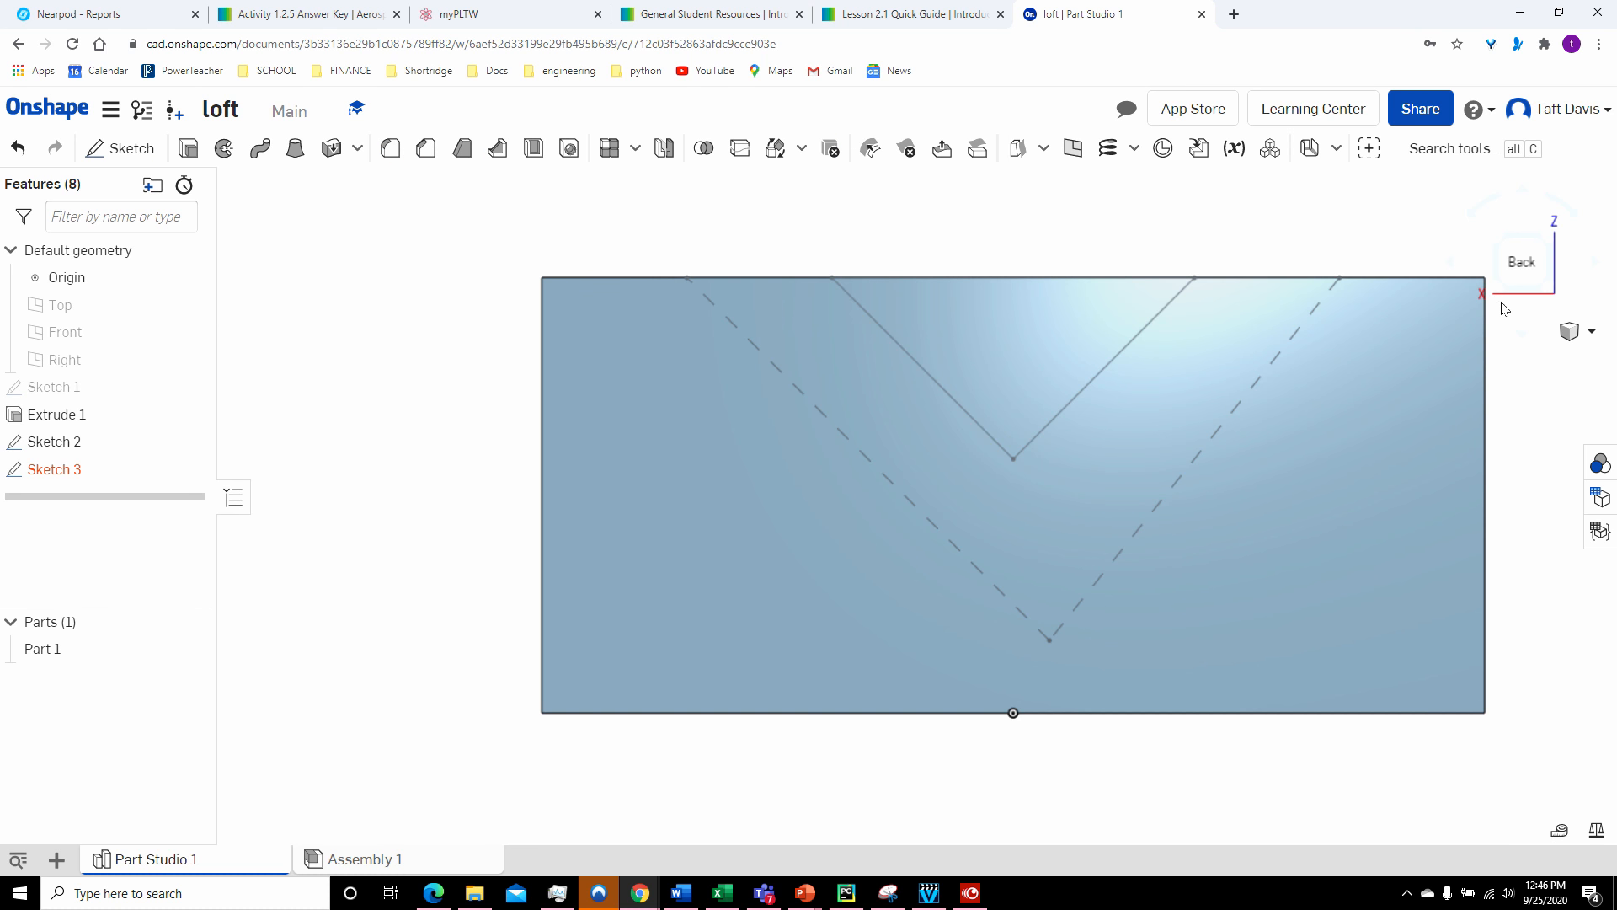
- Cut the tapered V-groove from the block with a solid Loft set to Remove, using the front-face and back-face triangles as profiles
{"action": "left_click", "coordinate": [1581, 343]}
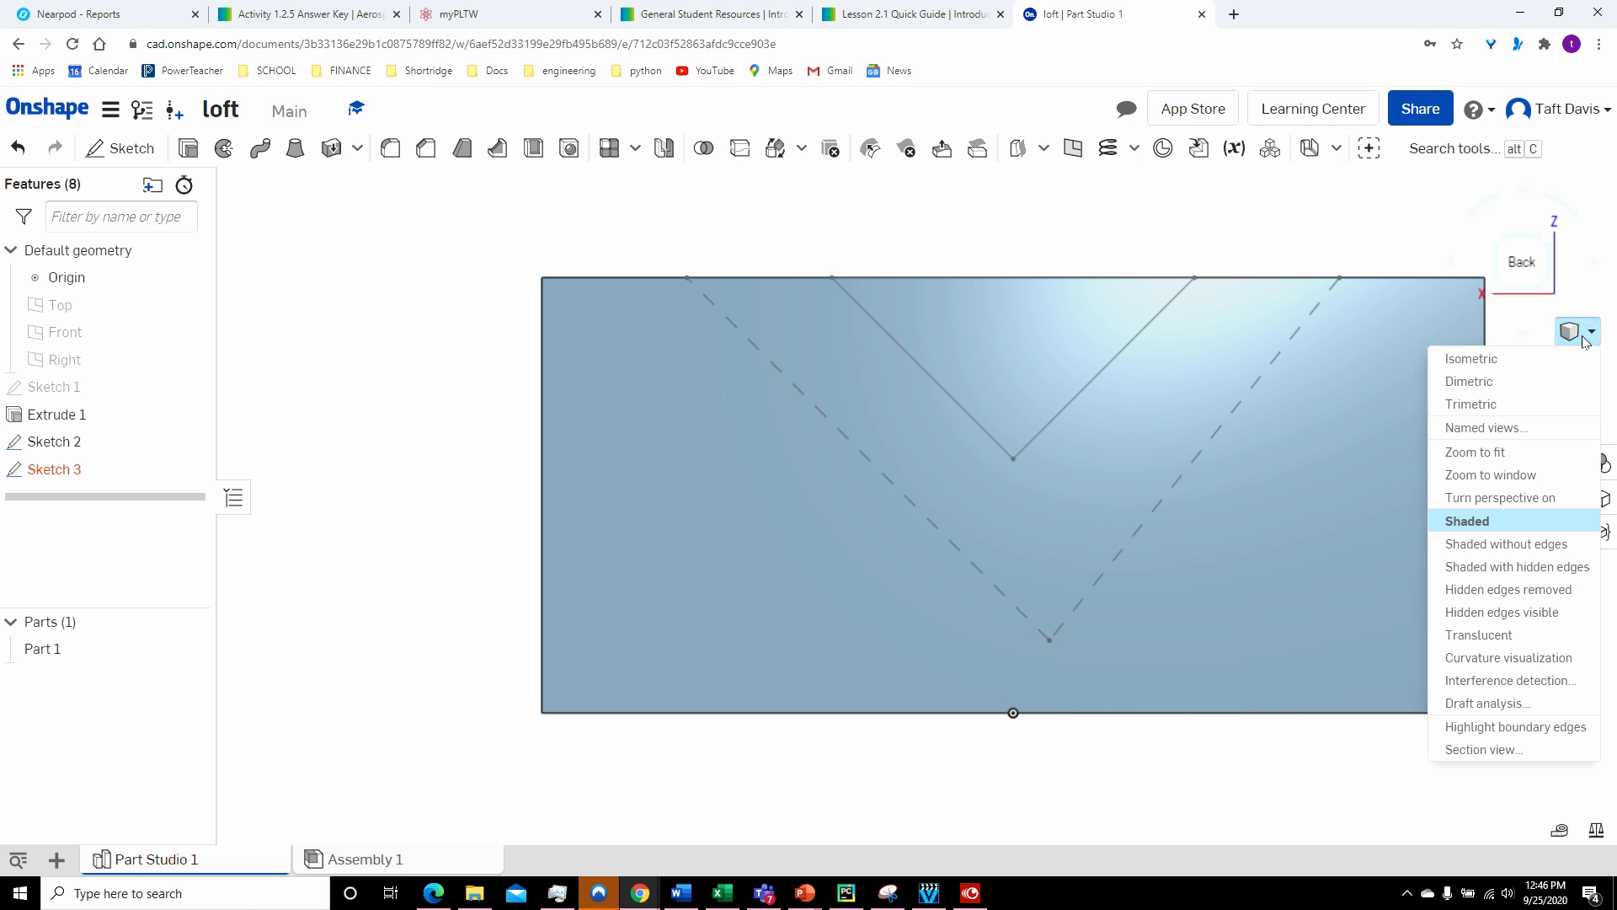
{"action": "left_click", "coordinate": [1571, 368]}
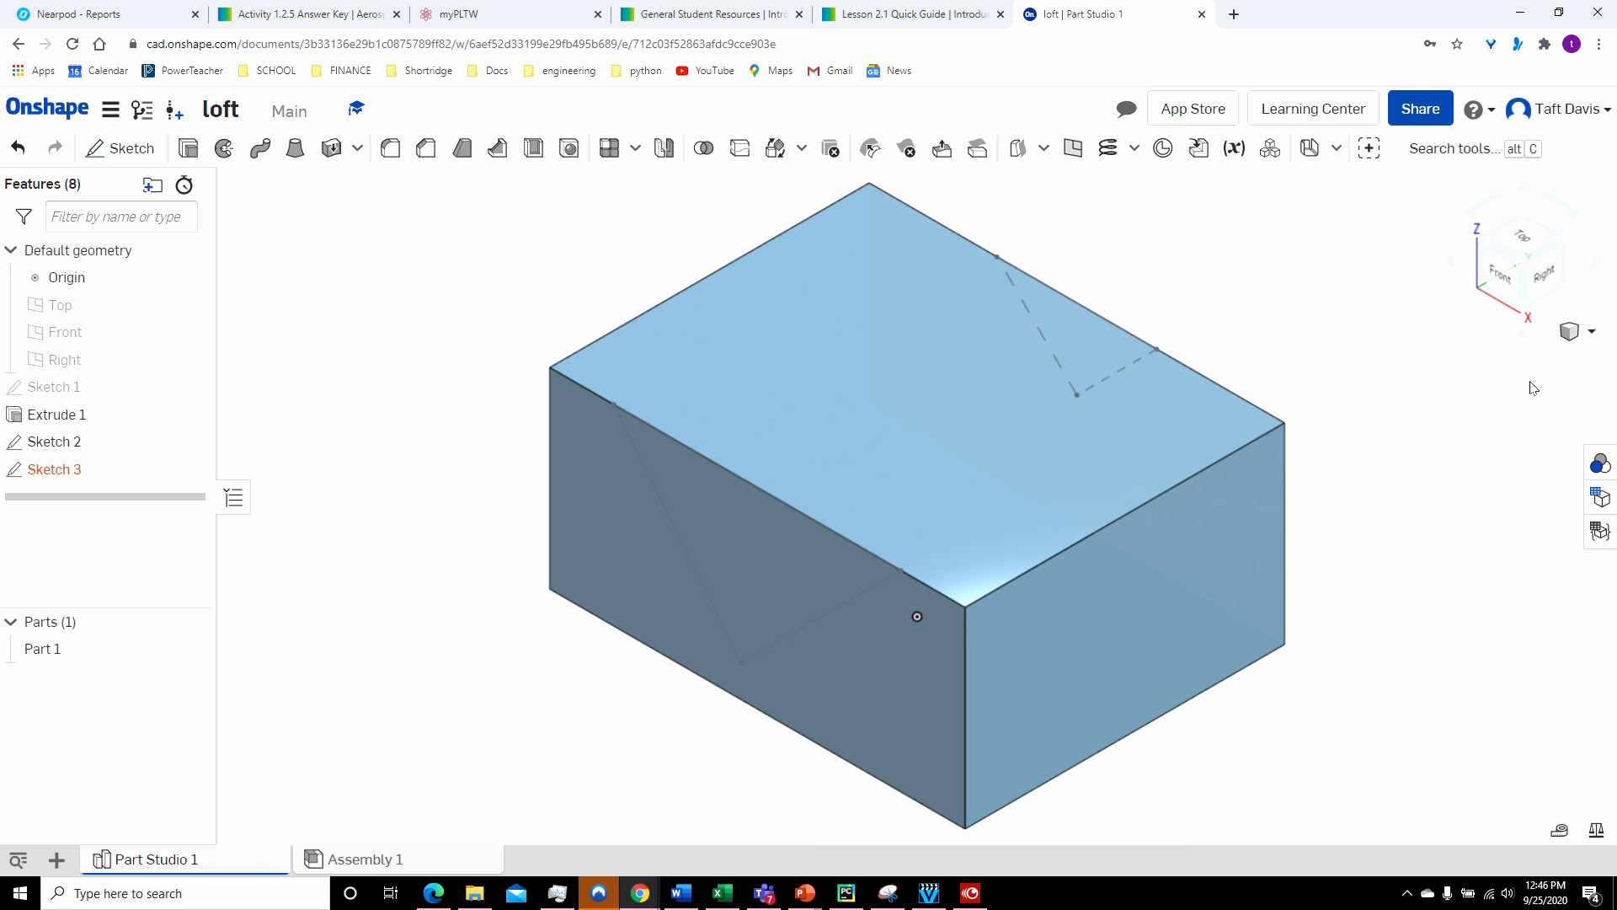
{"action": "left_click", "coordinate": [296, 151]}
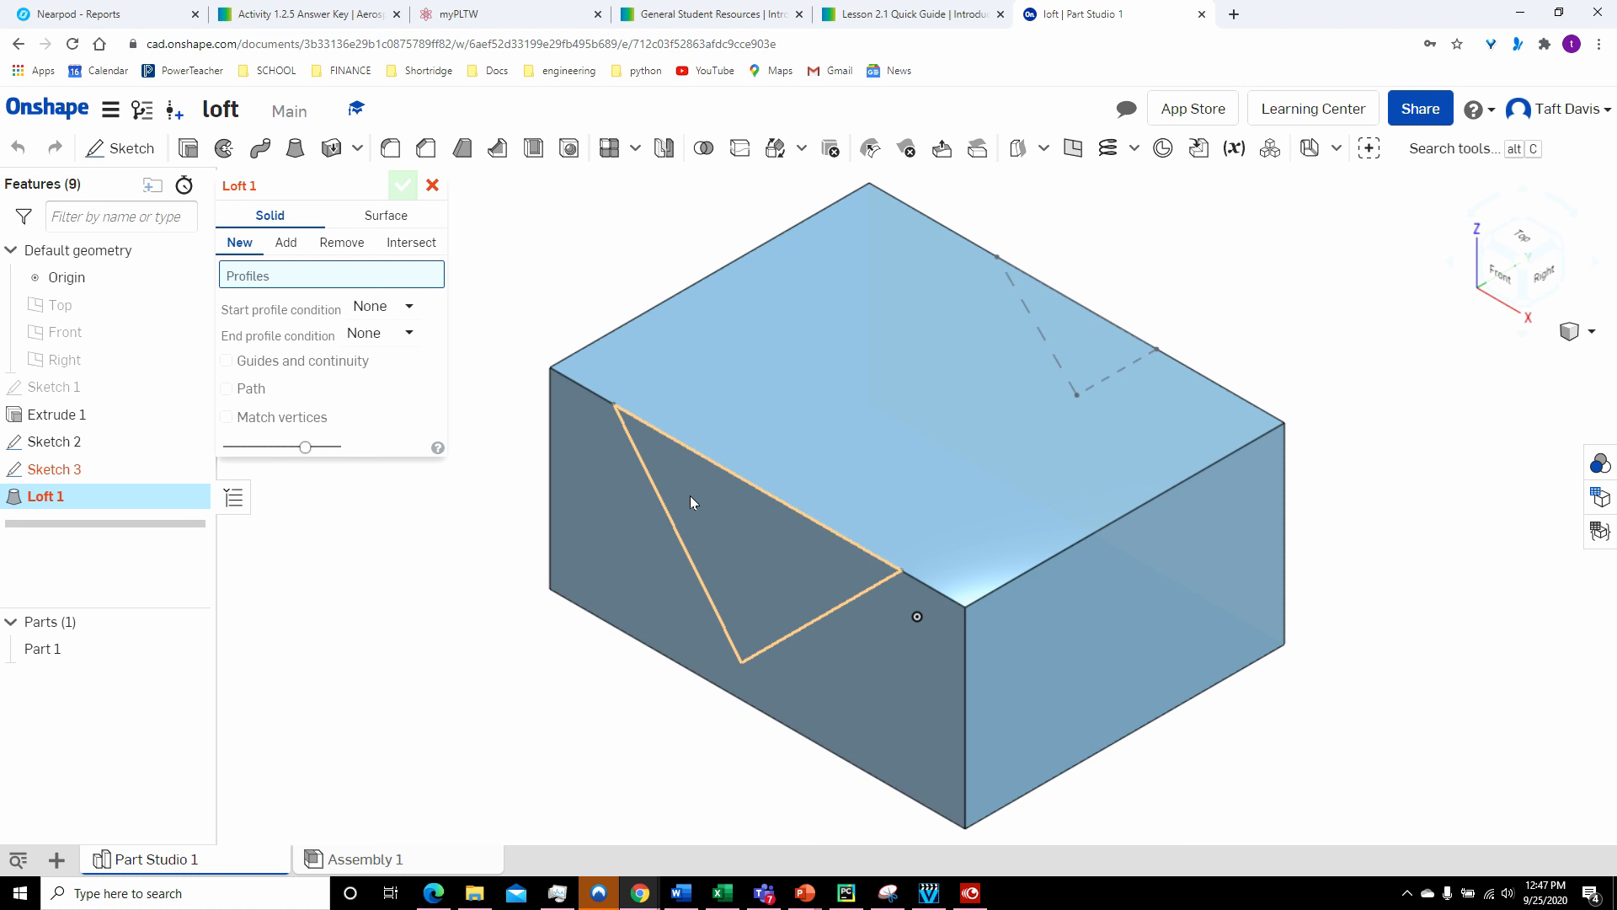
{"action": "left_click", "coordinate": [765, 538]}
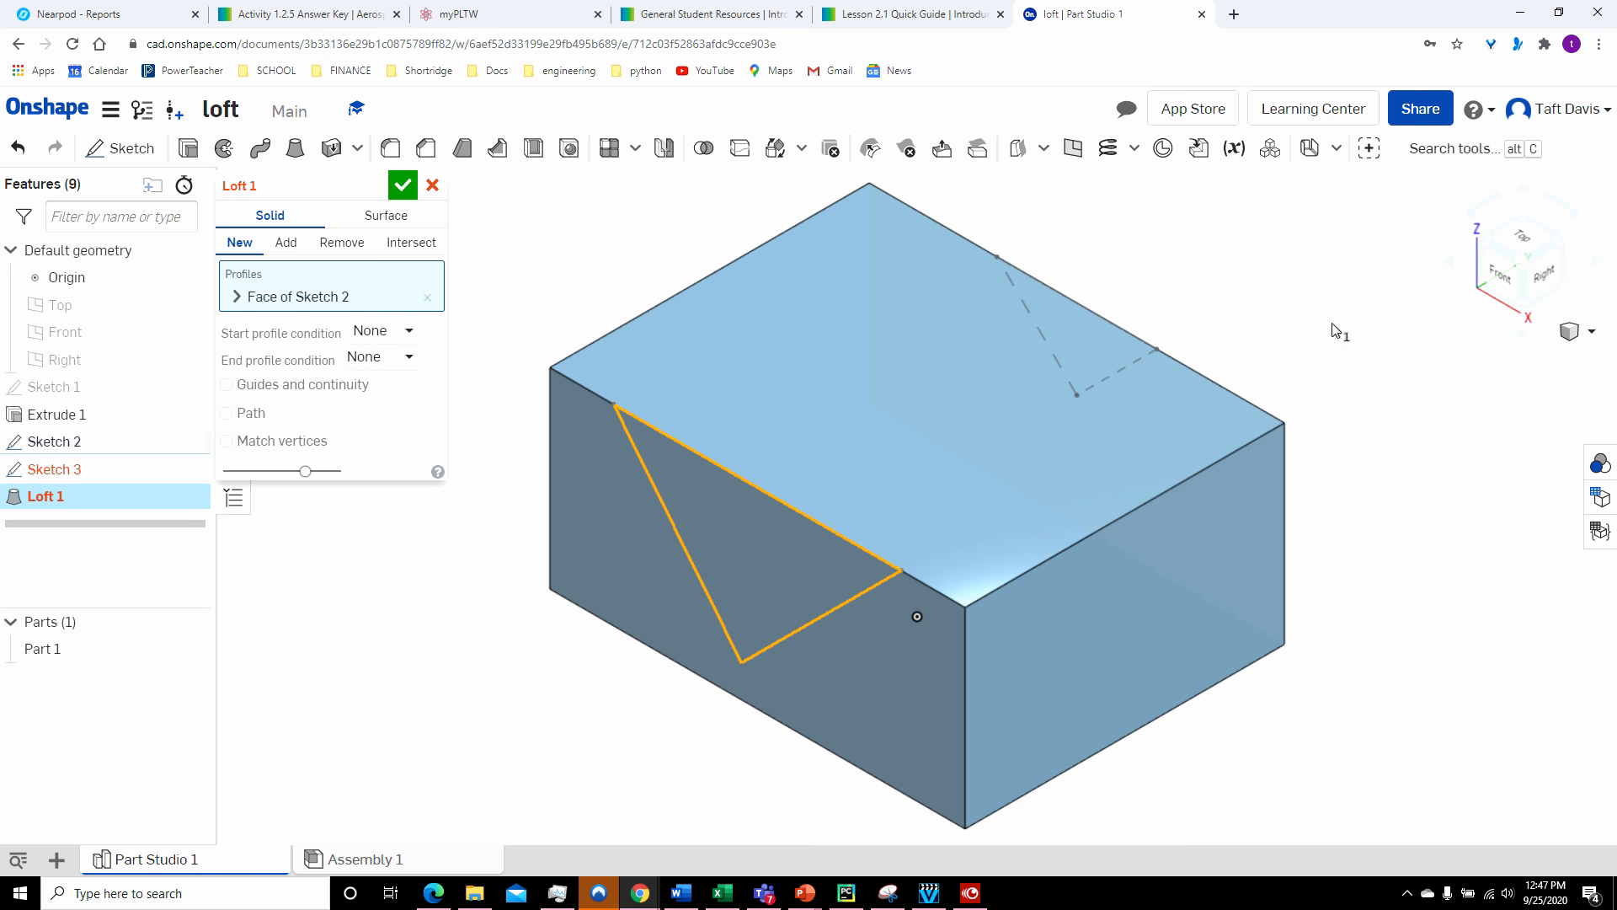
{"action": "right_click_drag", "start_coordinate": [1327, 327], "coordinate": [1255, 372]}
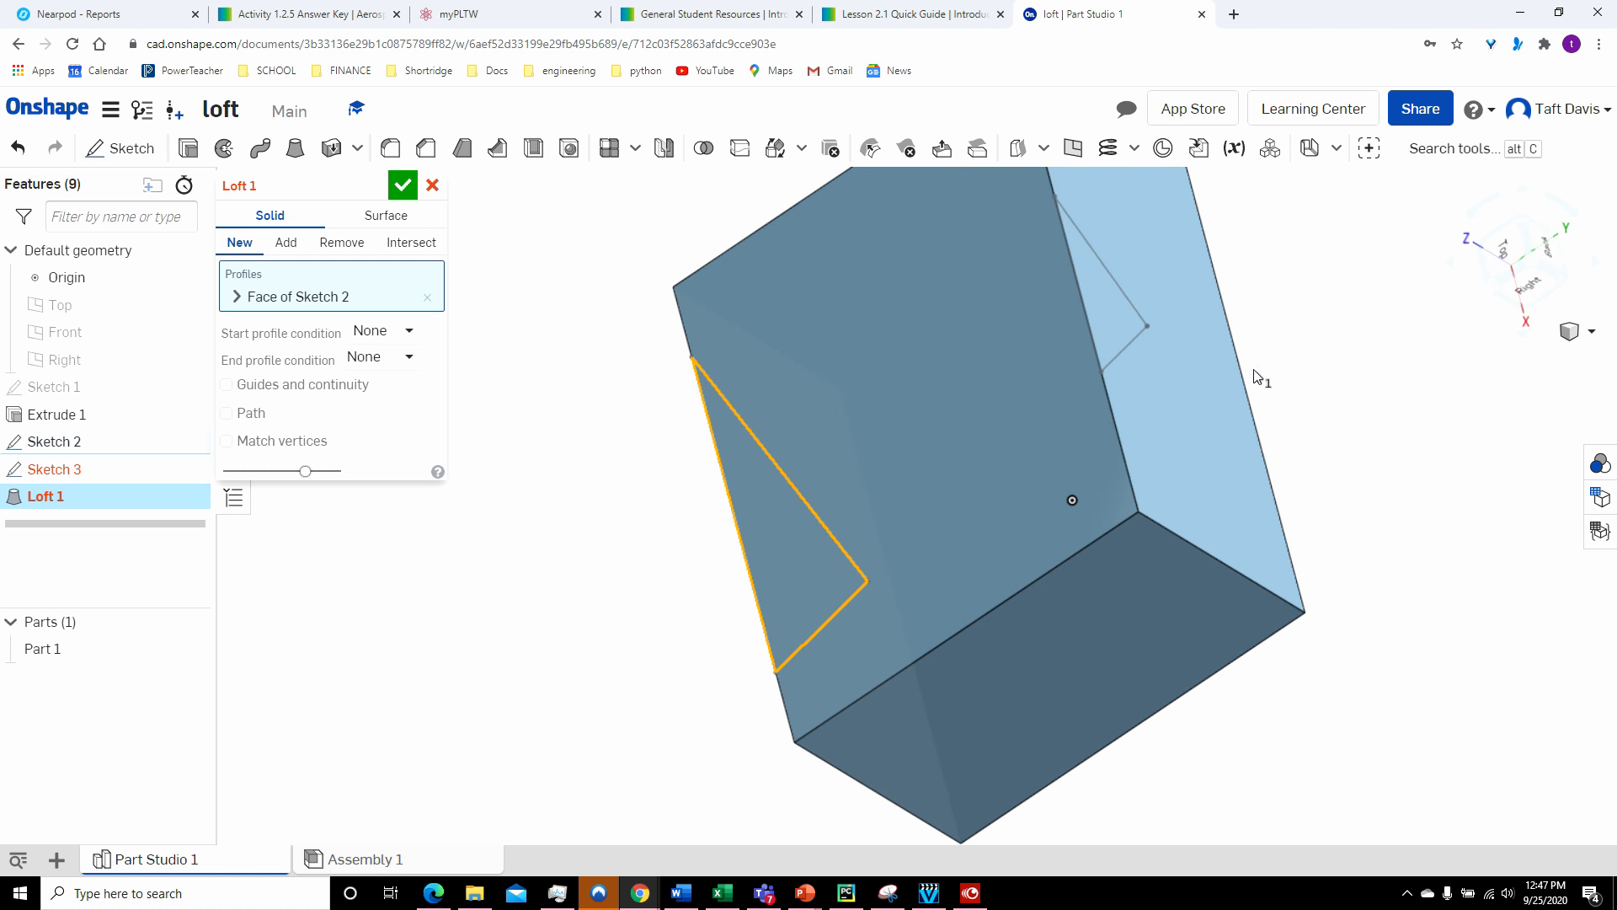
{"action": "left_click", "coordinate": [1109, 320]}
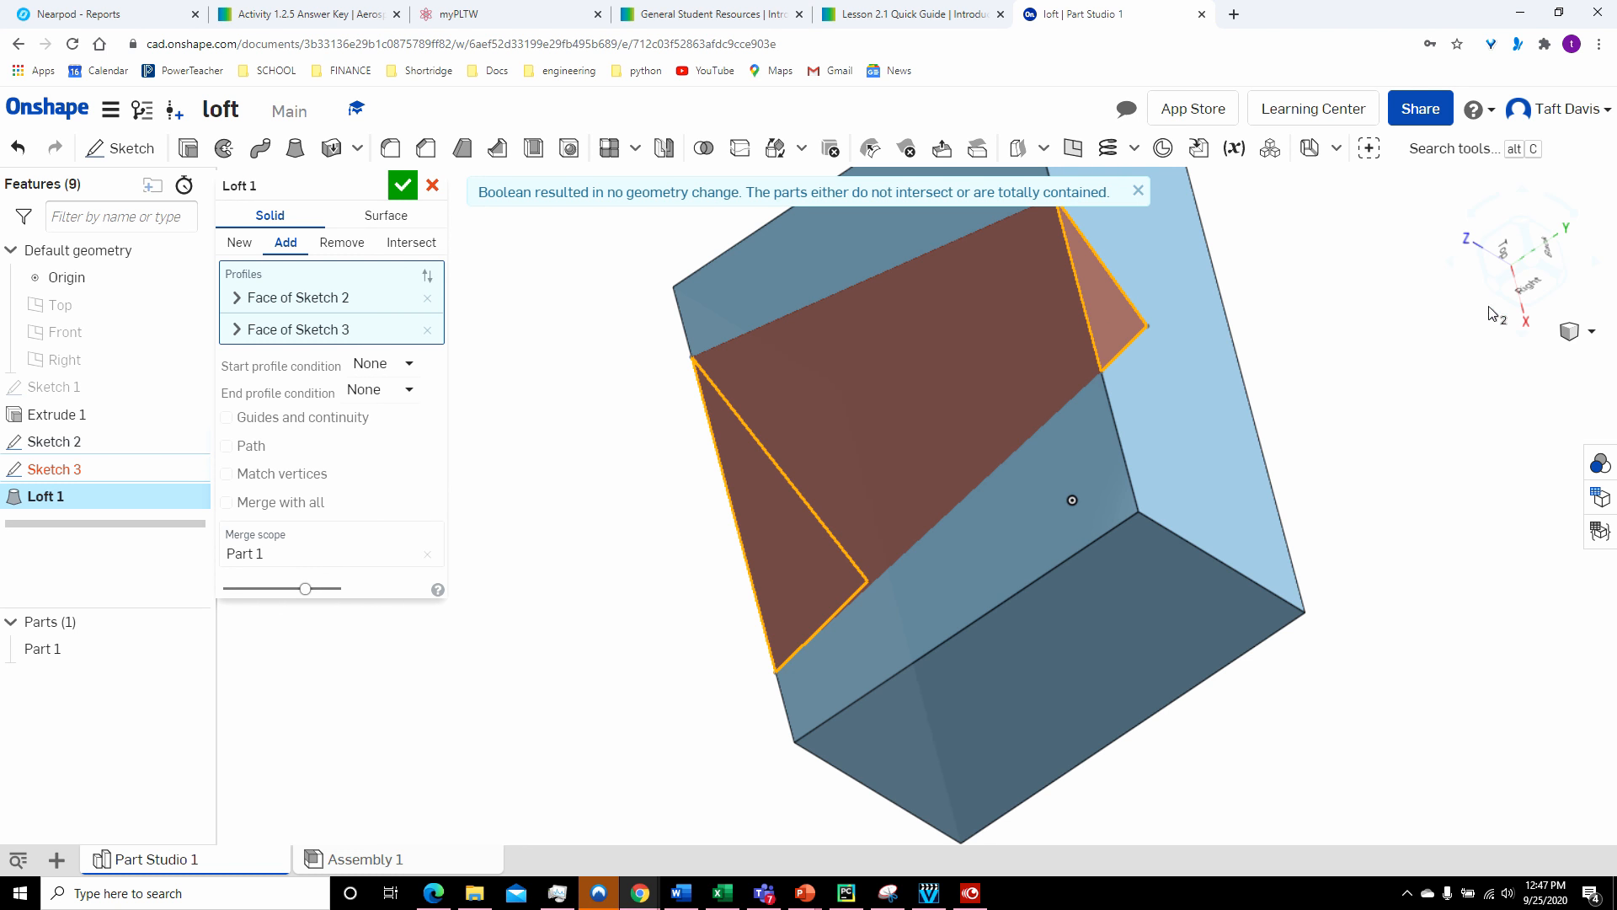
{"action": "left_click", "coordinate": [1588, 333]}
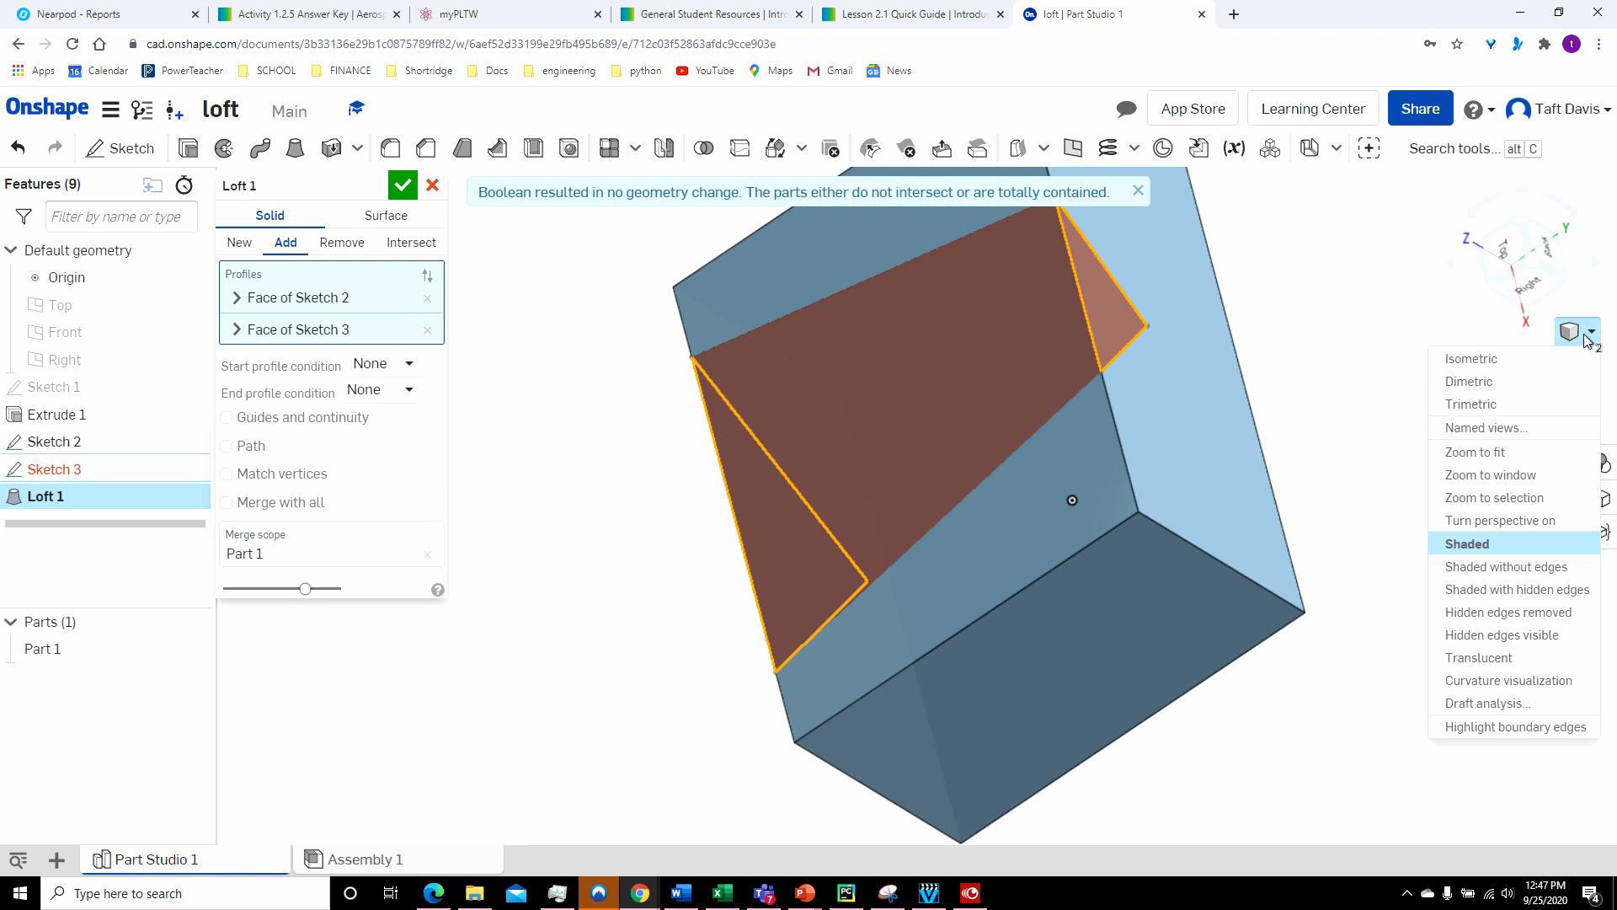
{"action": "left_click", "coordinate": [1471, 358]}
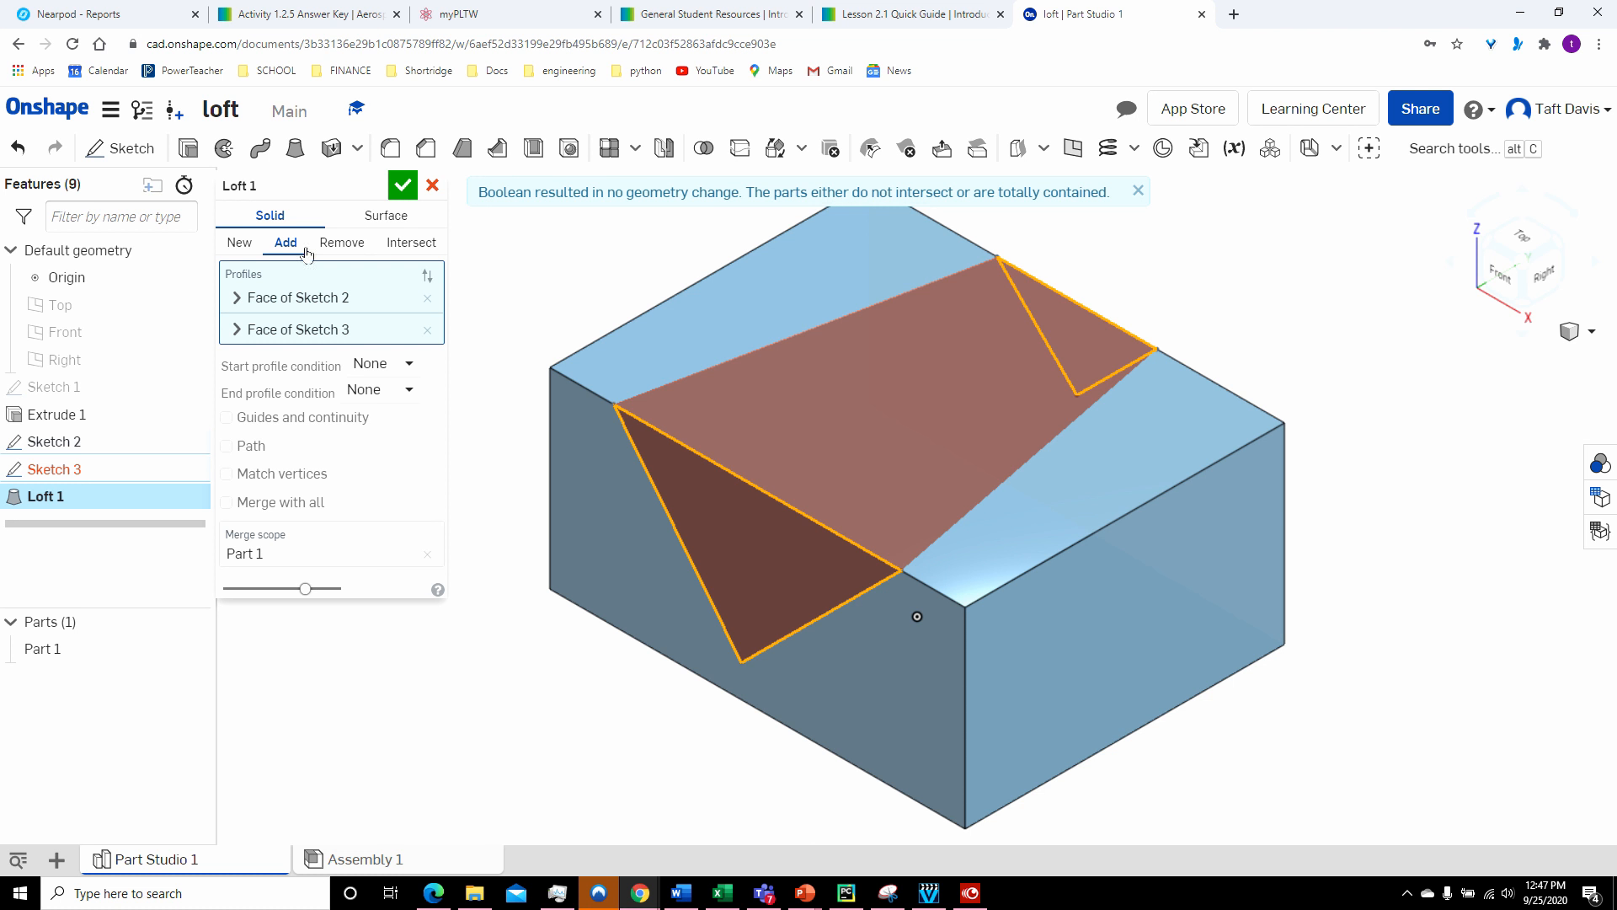
{"action": "left_click", "coordinate": [345, 244]}
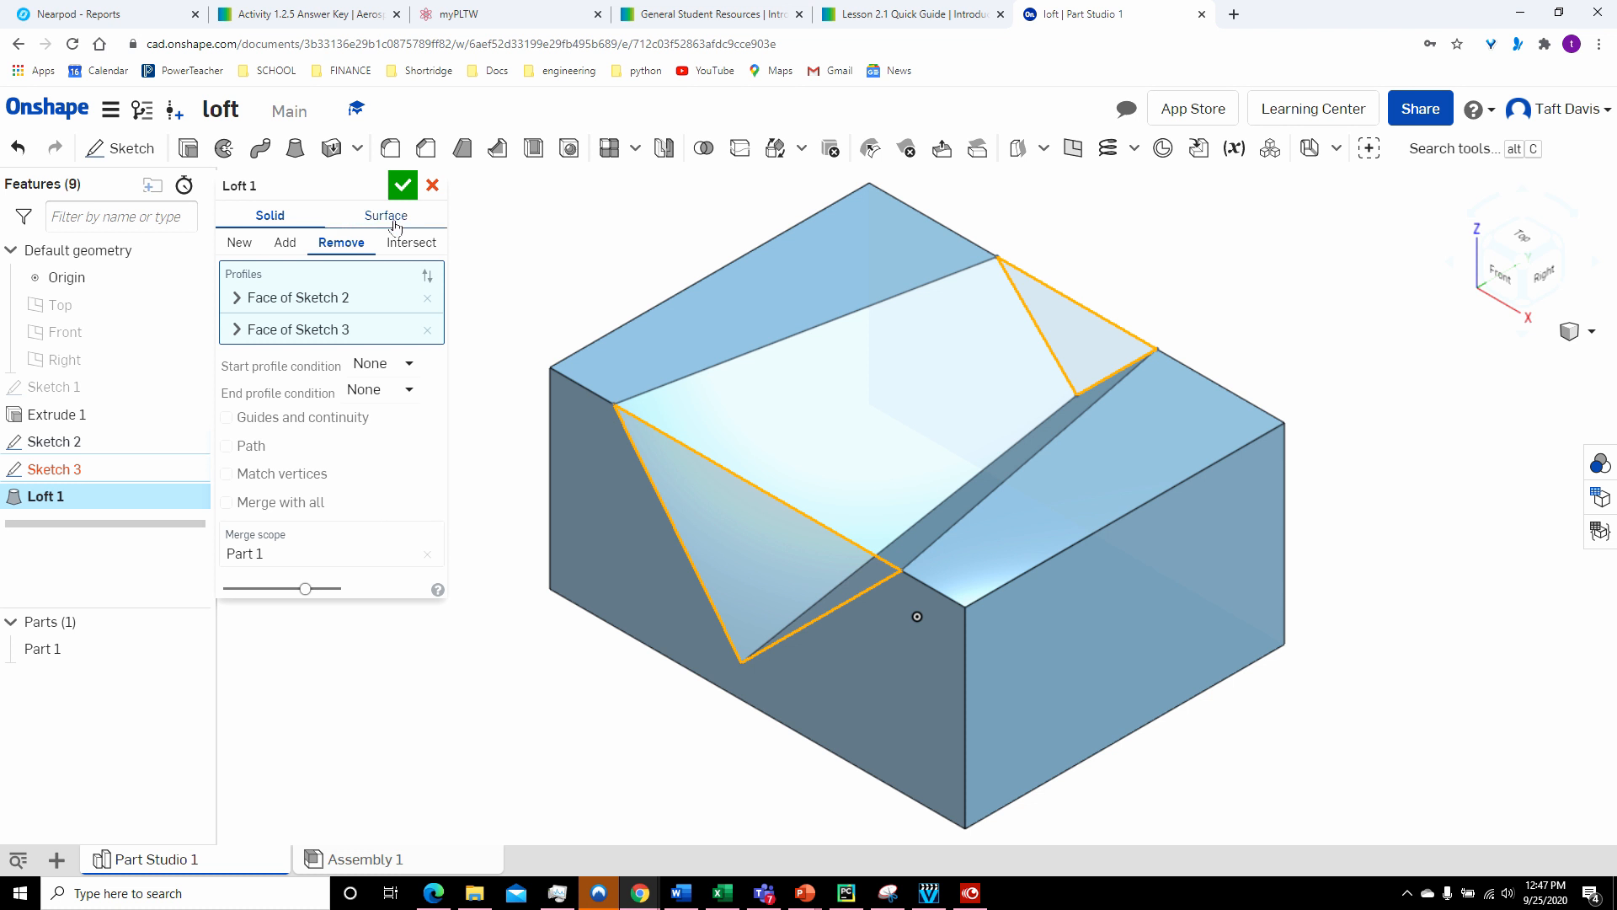
{"action": "left_click", "coordinate": [403, 186]}
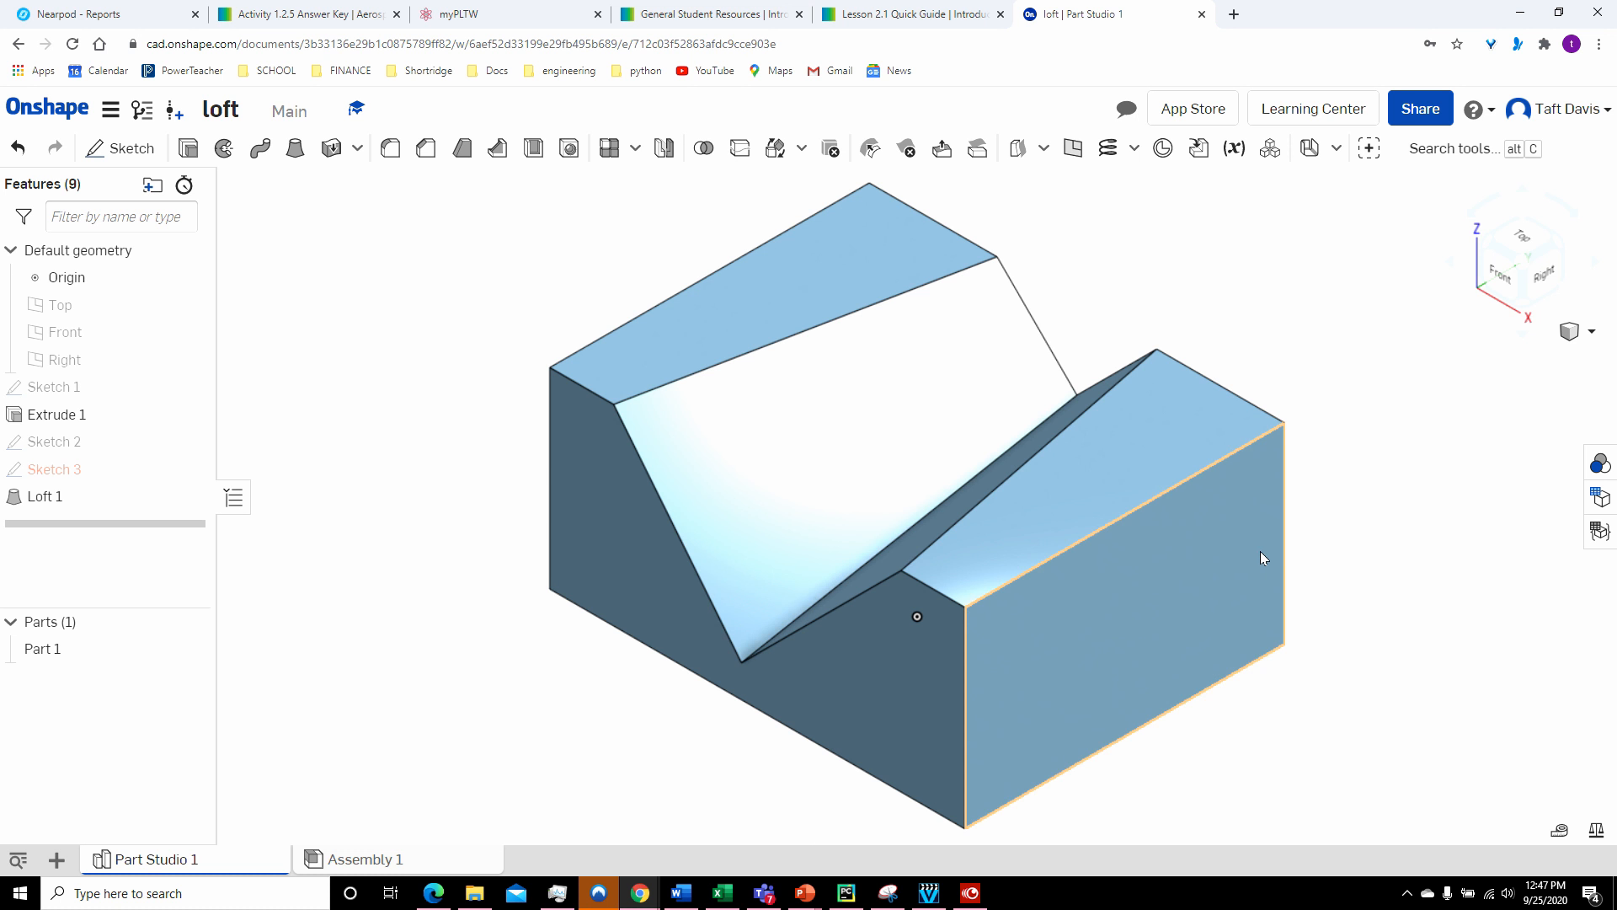
- Inspect the cut block from another angle and in isometric view, and compare it with the isometric drawing in Word
{"action": "right_click_drag", "start_coordinate": [1272, 556], "coordinate": [1364, 602]}
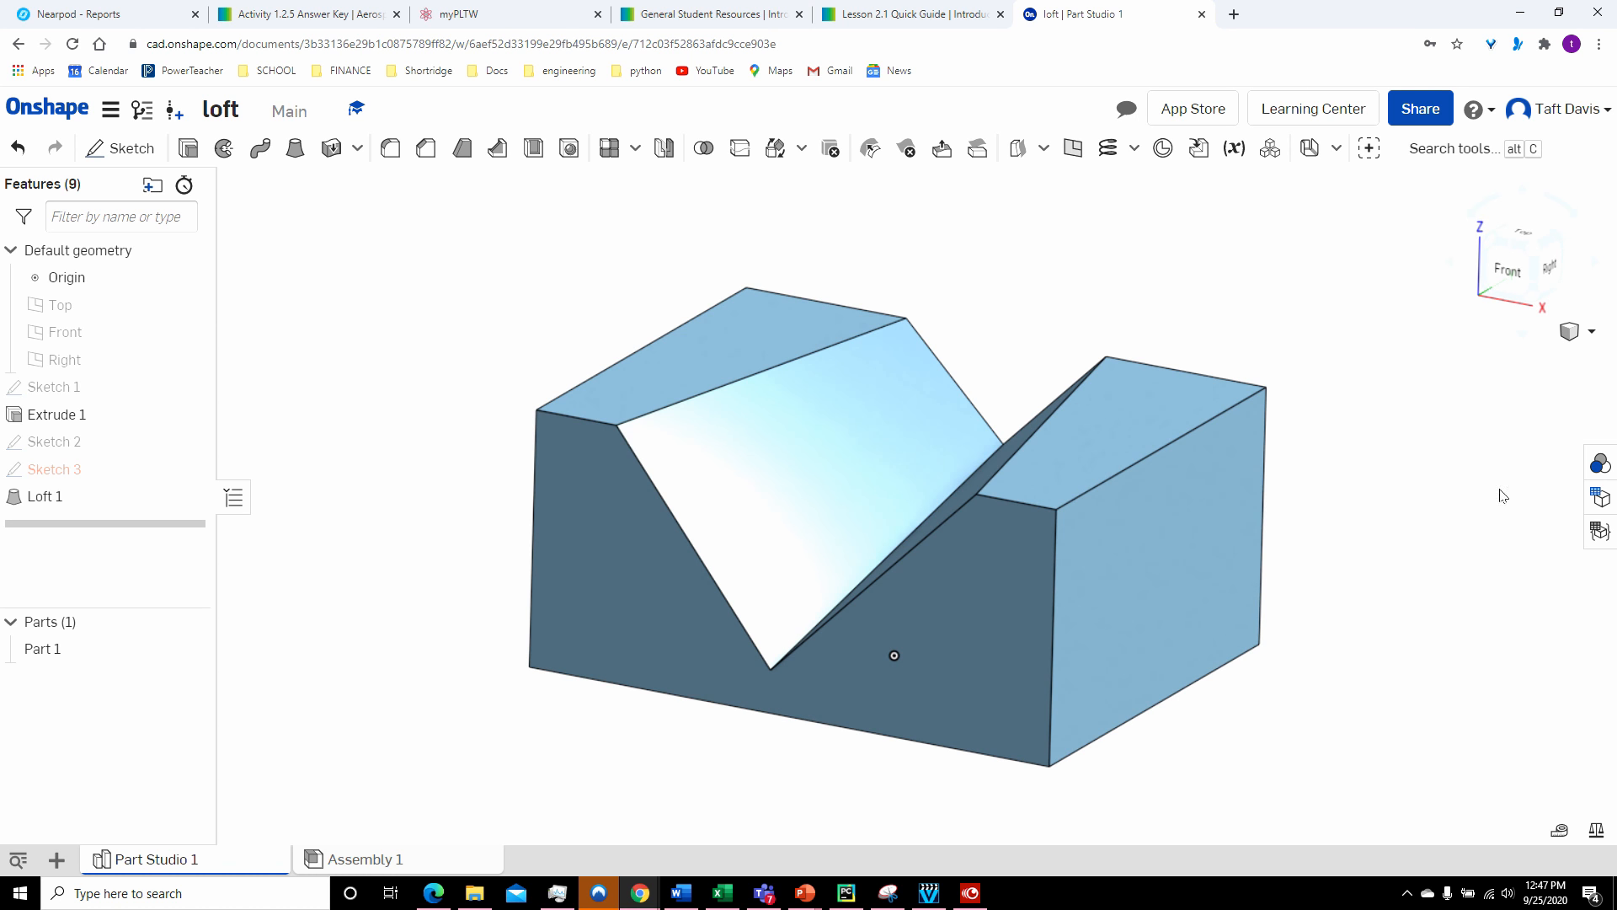
{"action": "left_click", "coordinate": [1575, 331]}
{"action": "left_click", "coordinate": [1572, 367]}
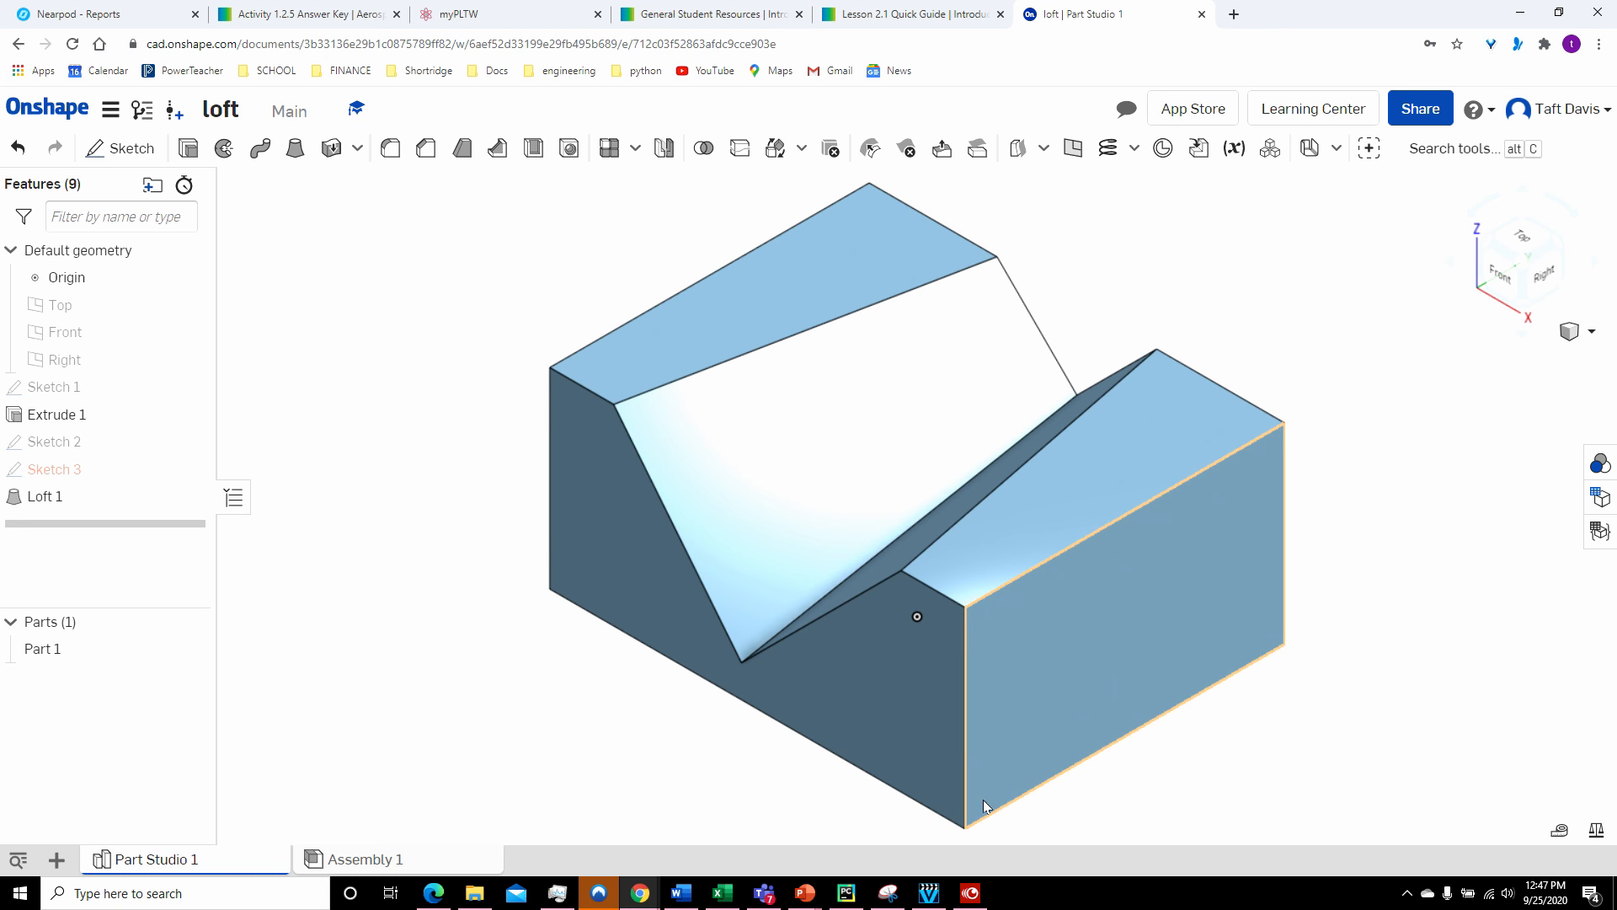
{"action": "left_click", "coordinate": [696, 901]}
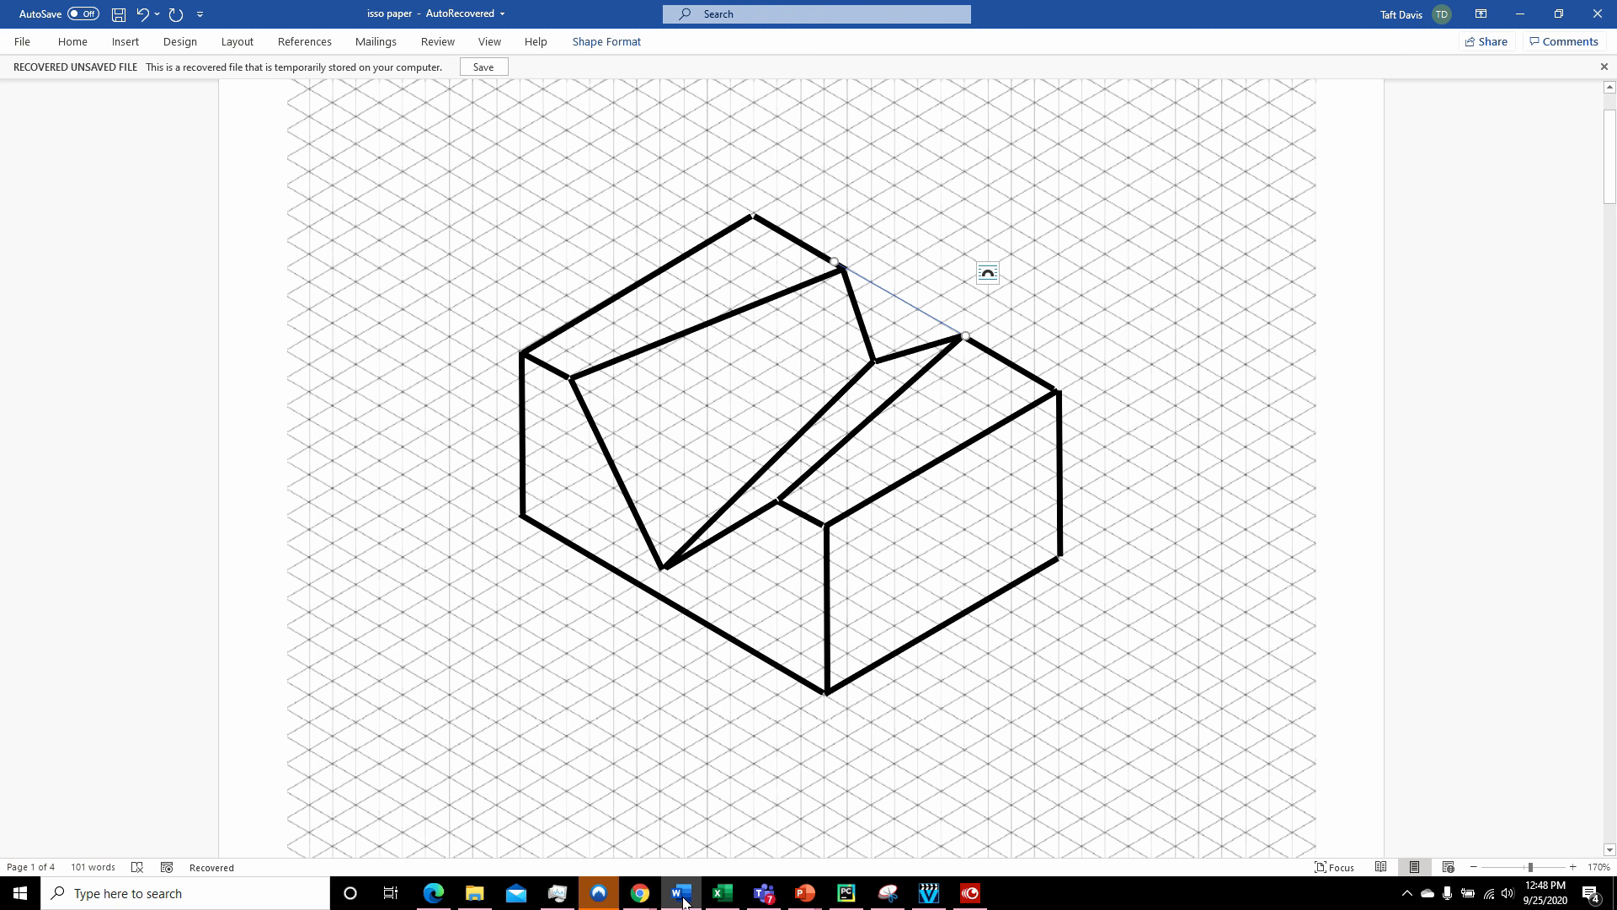
{"action": "left_click", "coordinate": [683, 901]}
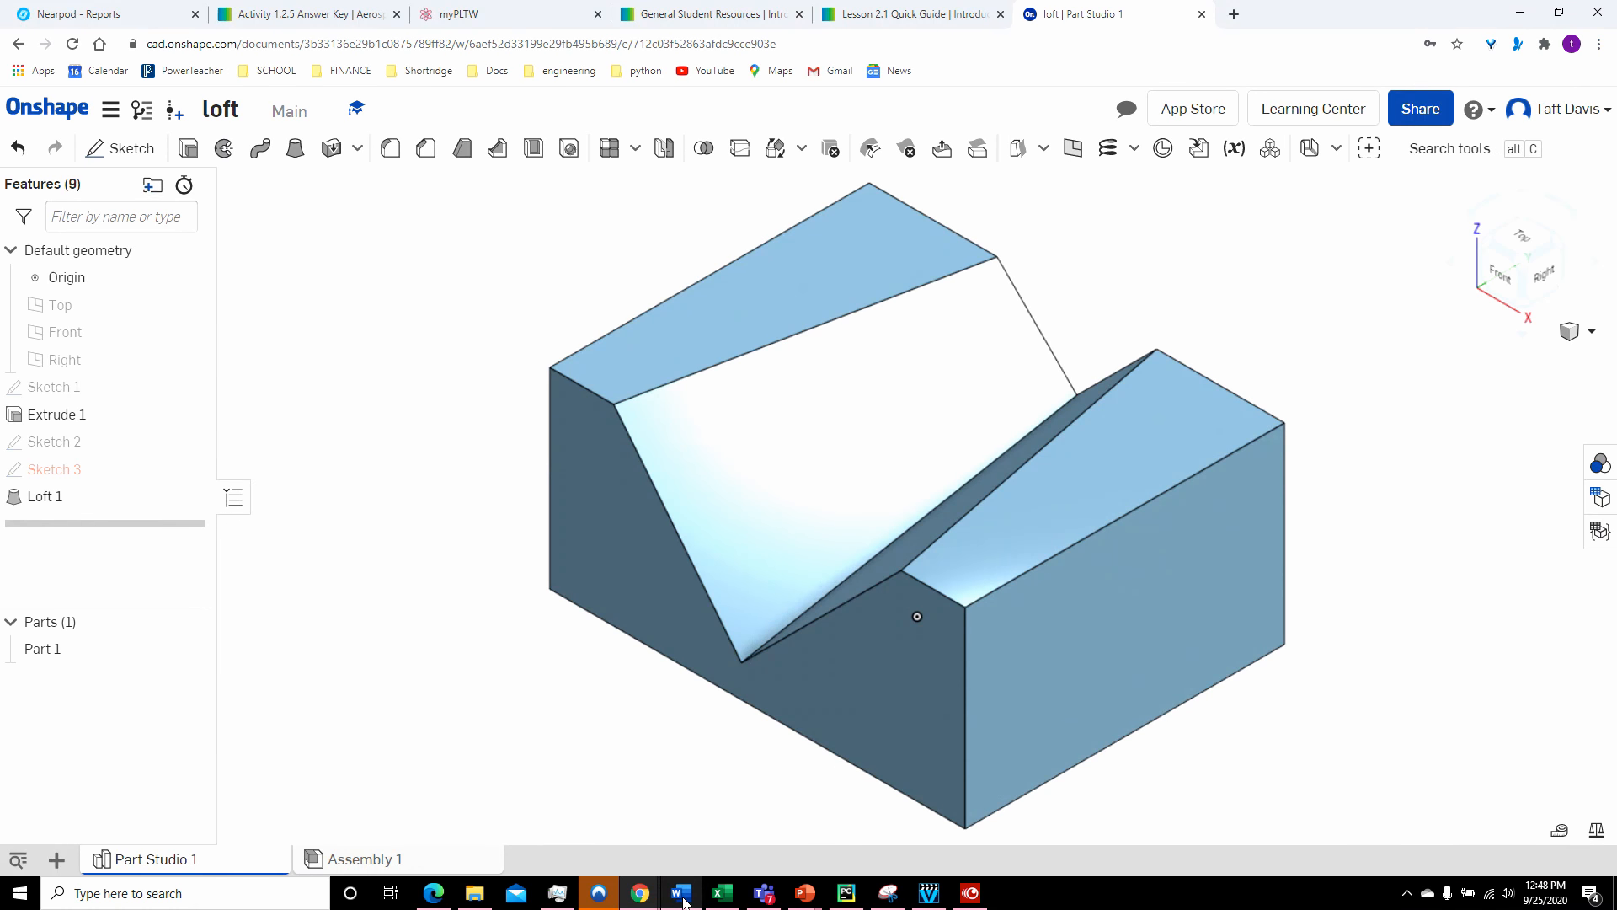